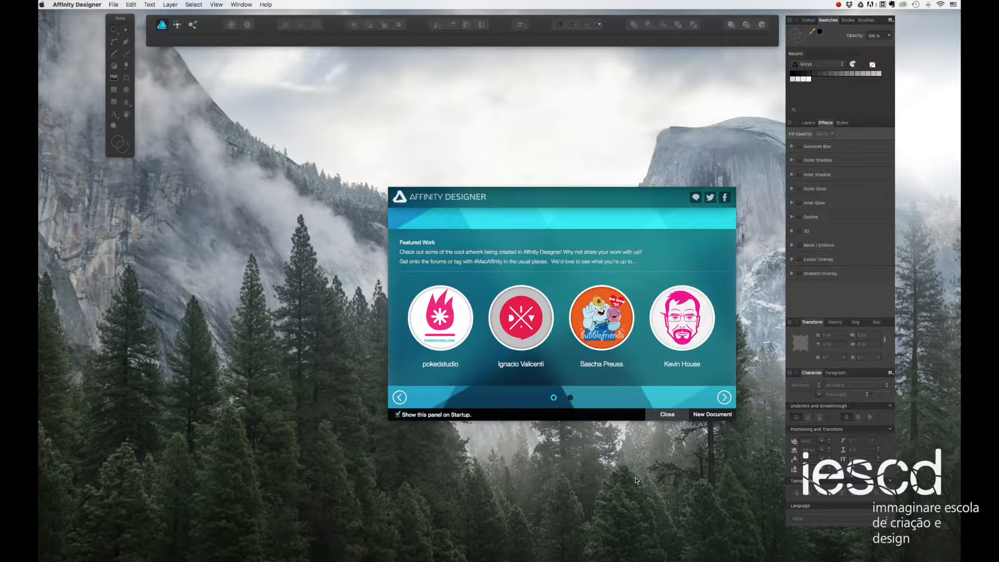
- Show the second page of featured work in the welcome panel and close the panel
mouse_move(760, 559)
left_click(570, 398)
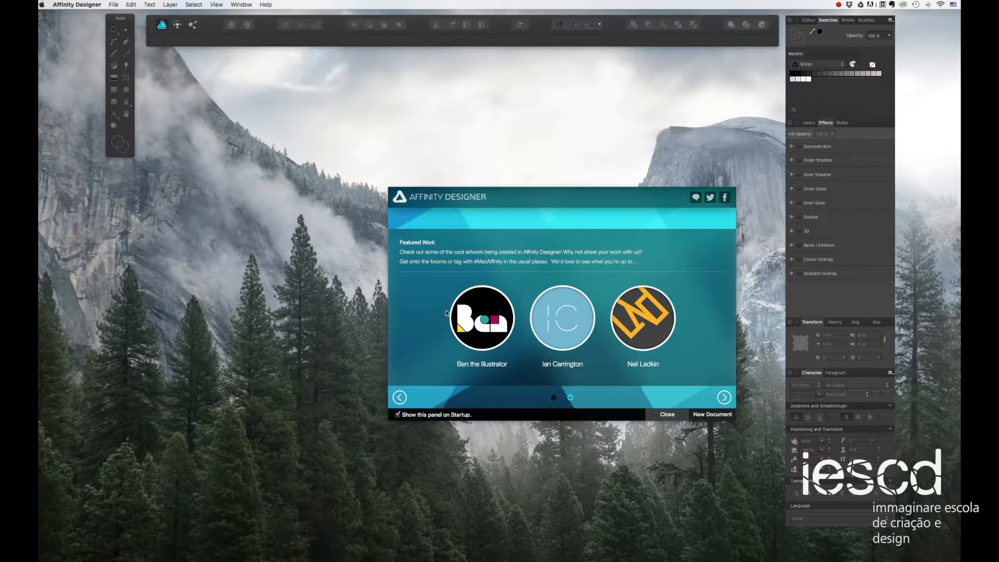
left_click(662, 415)
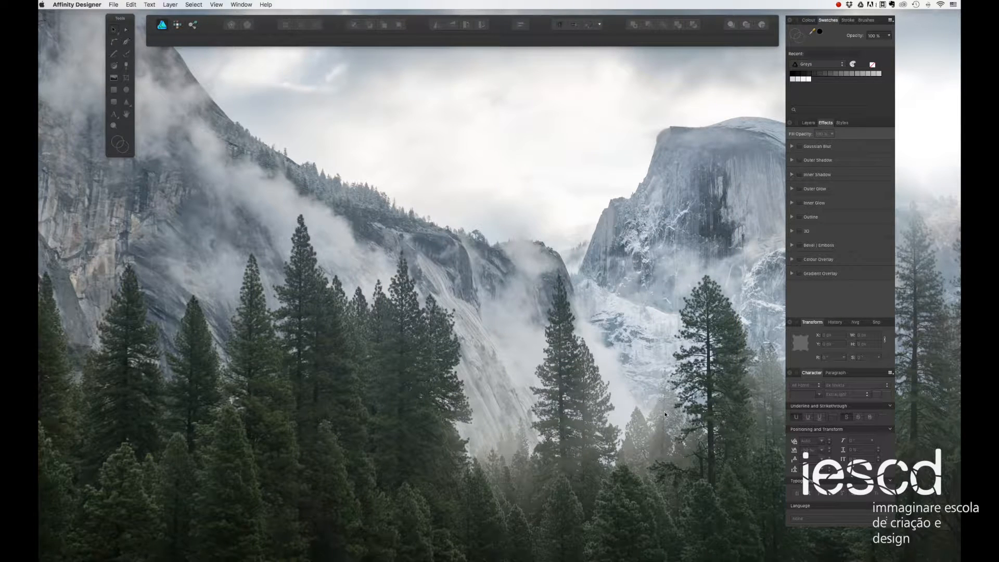
- Start a new document of type Print with the A4 page preset
left_click(114, 5)
left_click(119, 14)
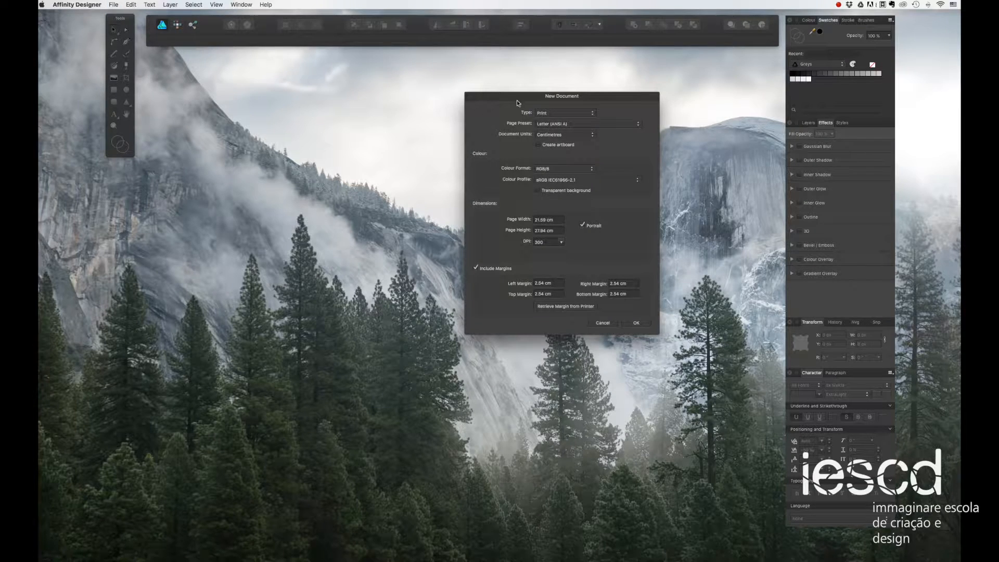
left_click_drag(503, 98, 446, 137)
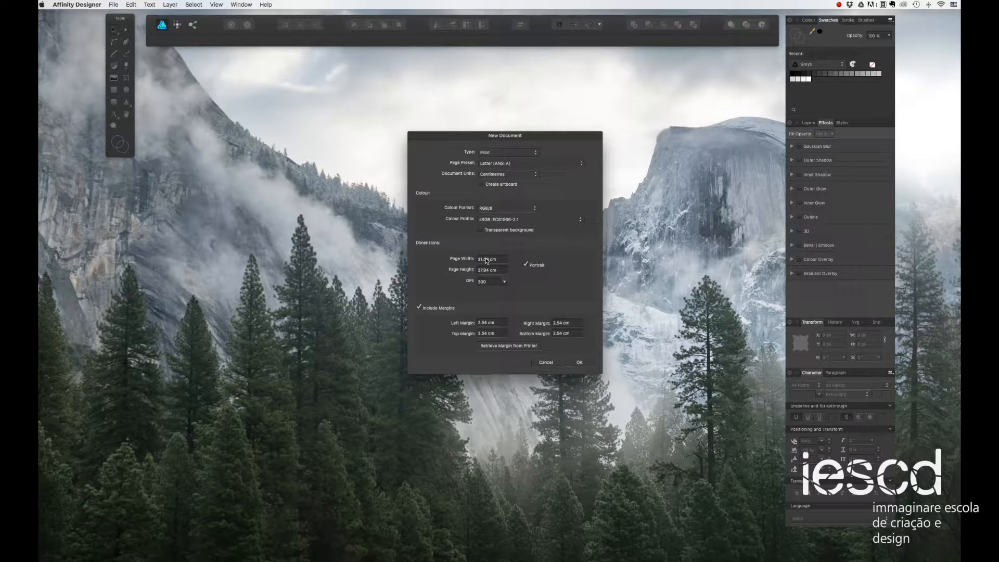
left_click(494, 154)
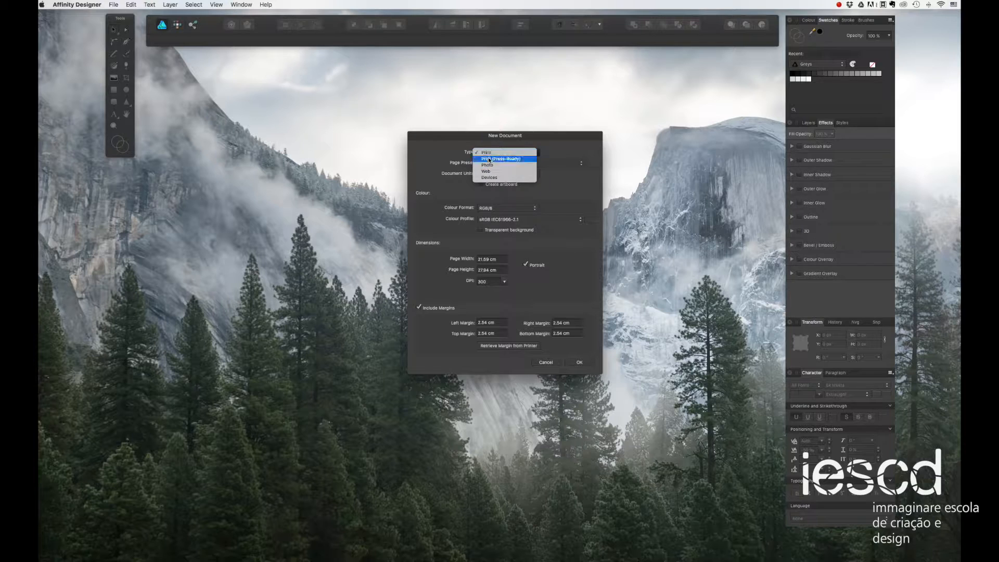
left_click(487, 153)
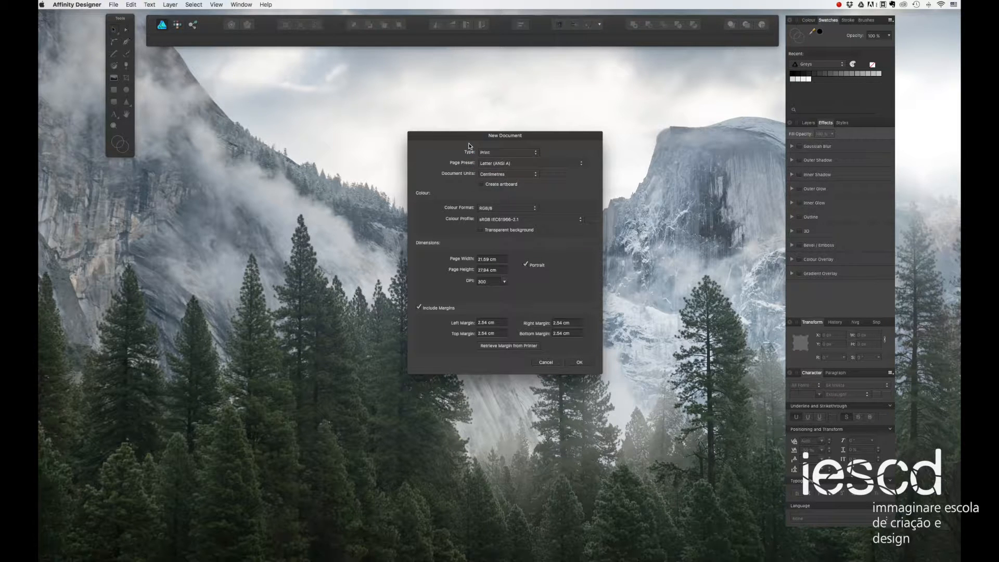
left_click(485, 165)
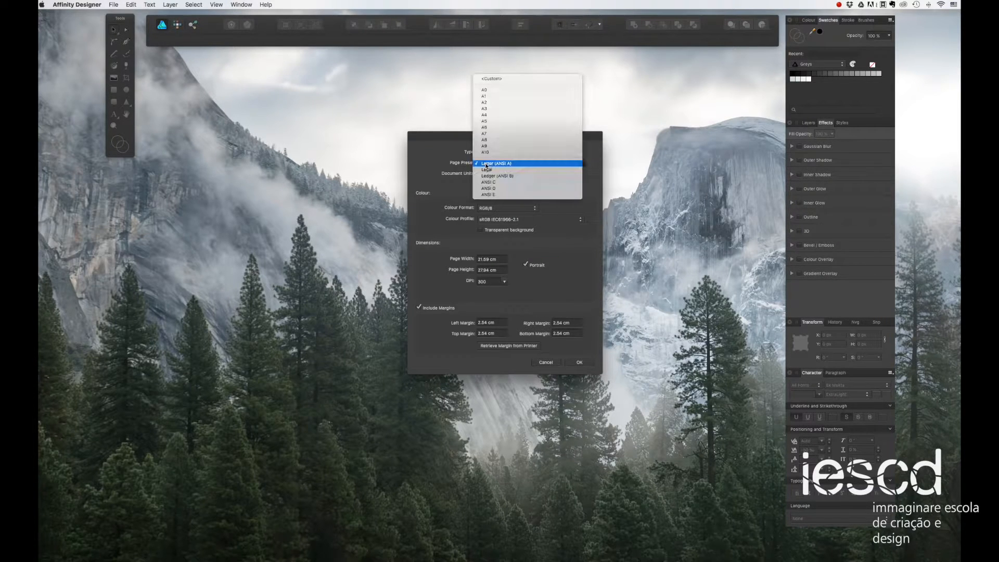
left_click(484, 115)
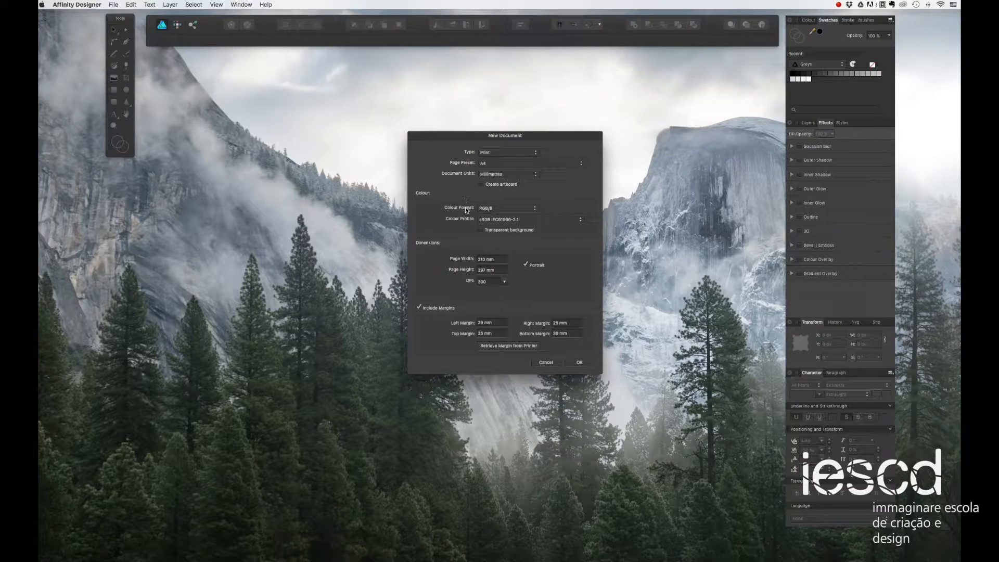
- Set the new document's units to Centimetres and keep the colour format at RGB/8
left_click(488, 174)
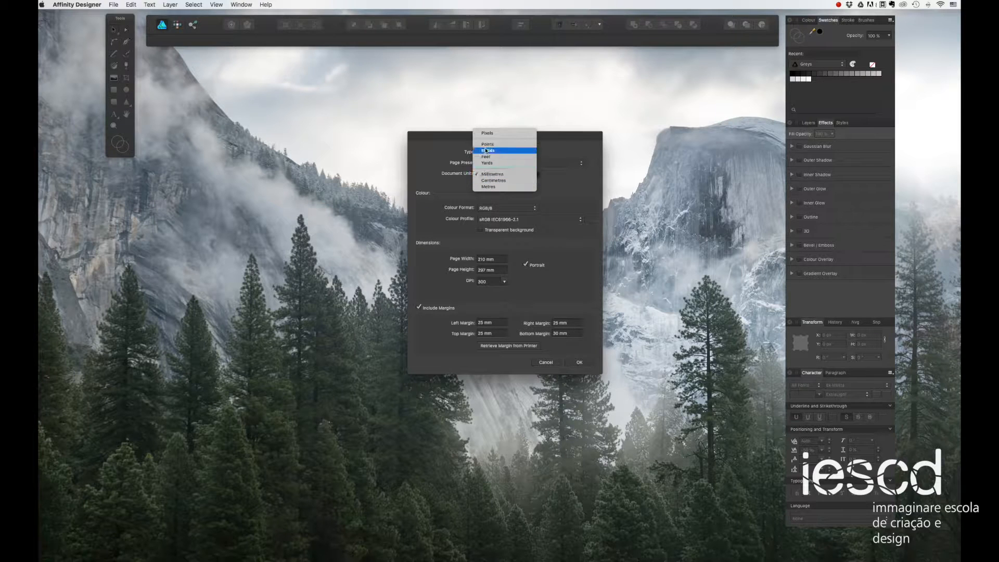
left_click(484, 181)
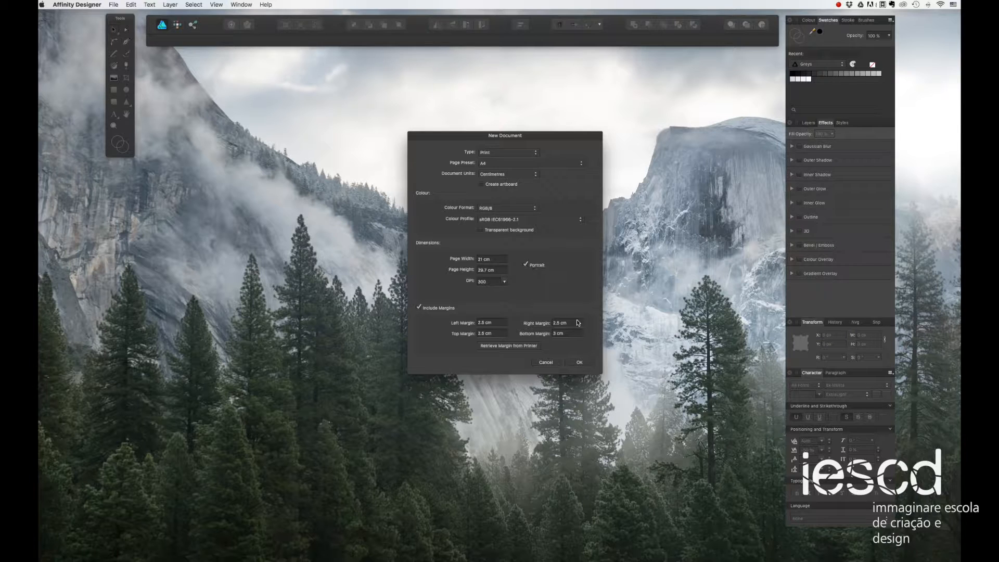
left_click(491, 209)
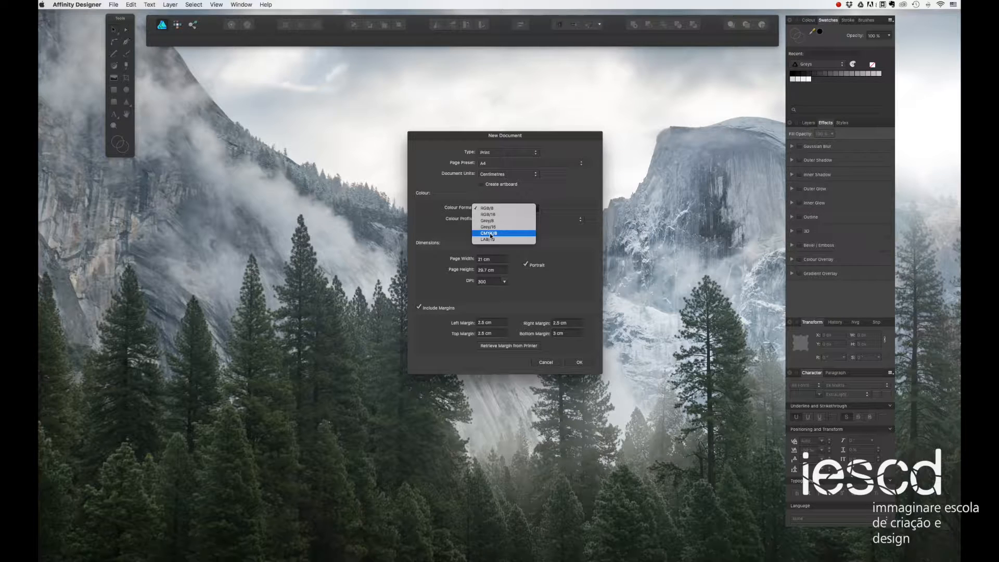
left_click(488, 208)
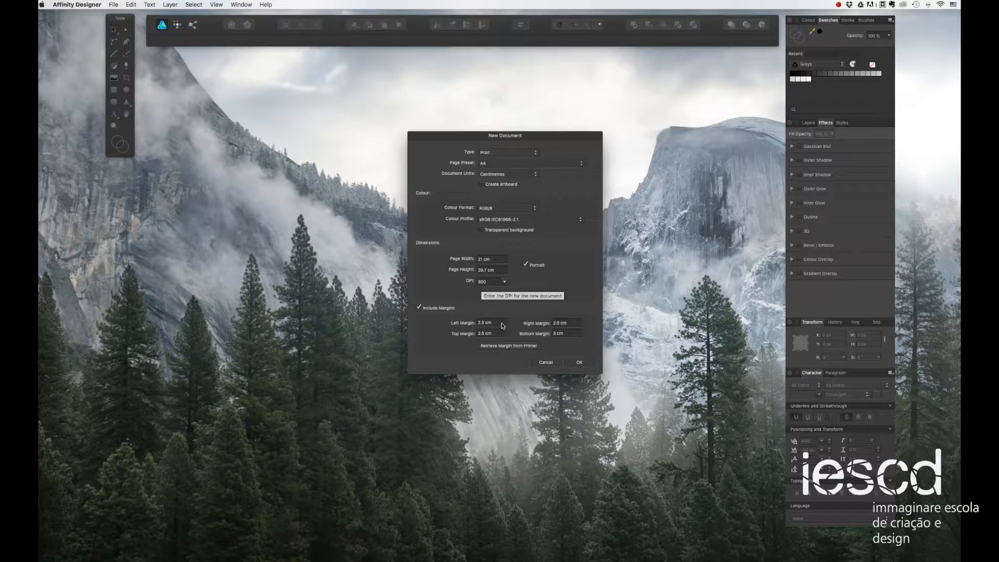
- Set the bottom margin to 2.5 cm and create the document
left_click(559, 323)
double_click(560, 322)
left_click(555, 333)
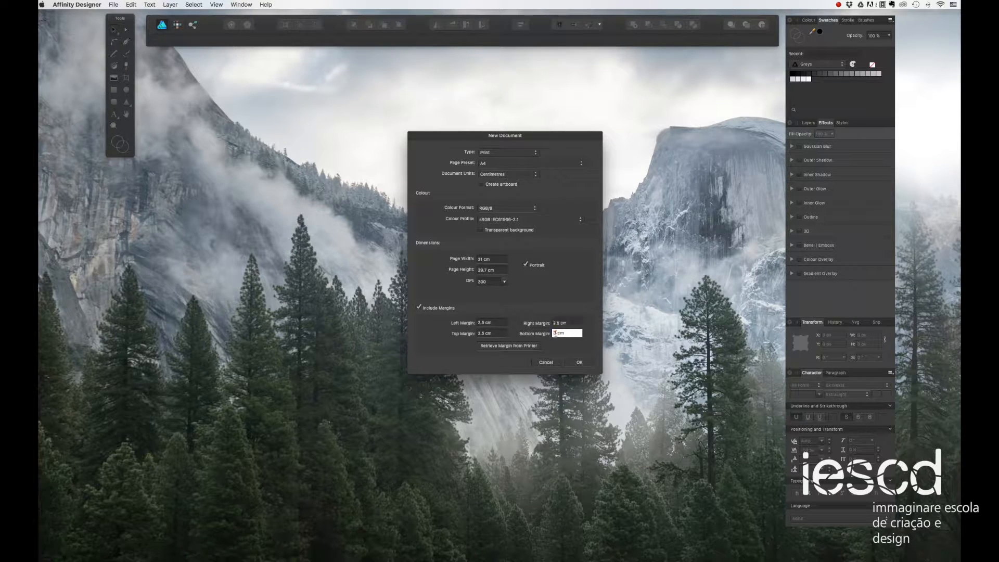
type("2.5")
left_click(496, 185)
left_click(580, 362)
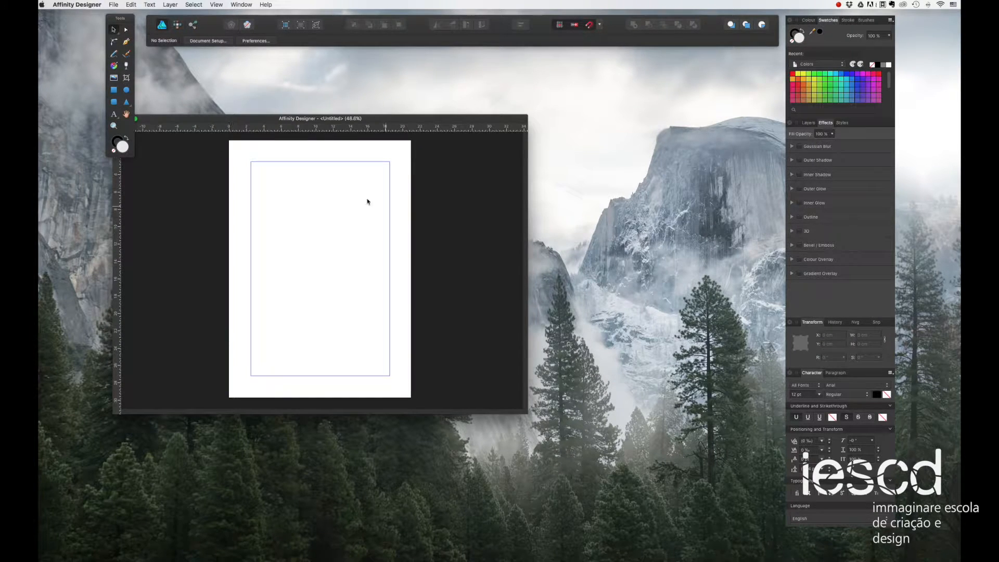
- Move and enlarge the document window to fill the space between the tools and the studio panels, with the page centred
left_click_drag(211, 113, 234, 95)
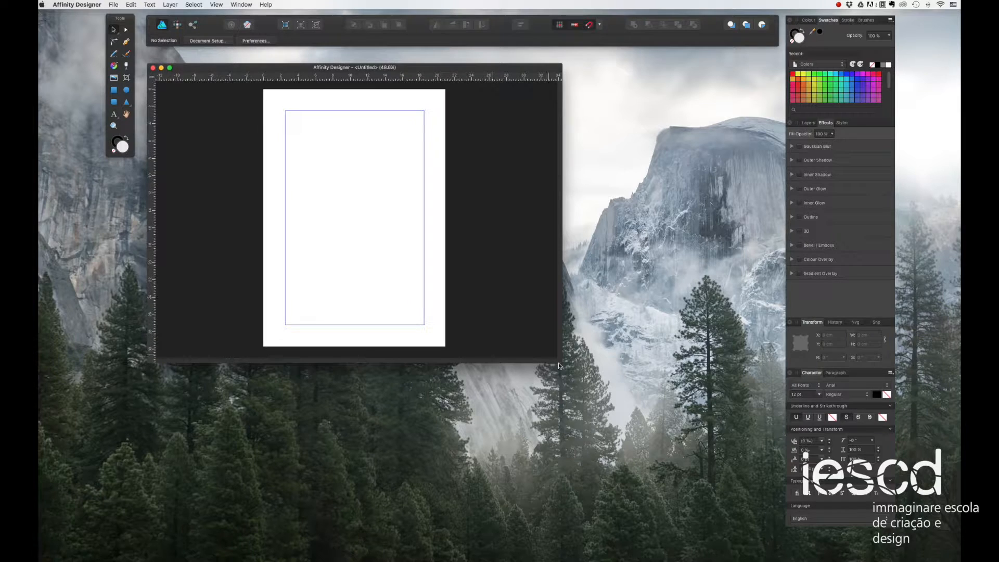
left_click_drag(560, 361, 787, 541)
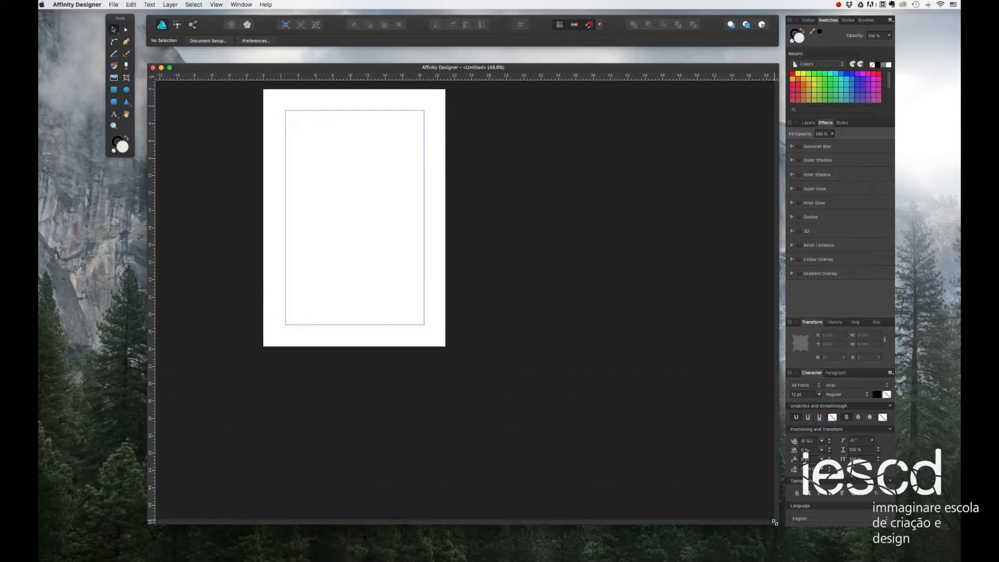
left_click_drag(345, 68, 343, 61)
key("space")
left_click_drag(354, 209, 466, 272)
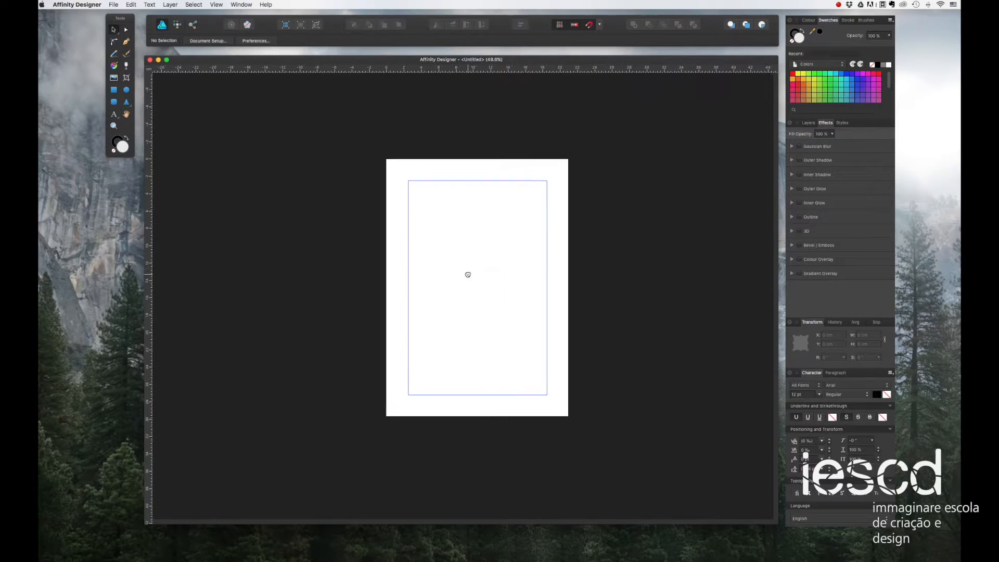
- Magnify the page to 66% with the Zoom tool, shift the window up slightly and return to the Move tool
left_click(113, 126)
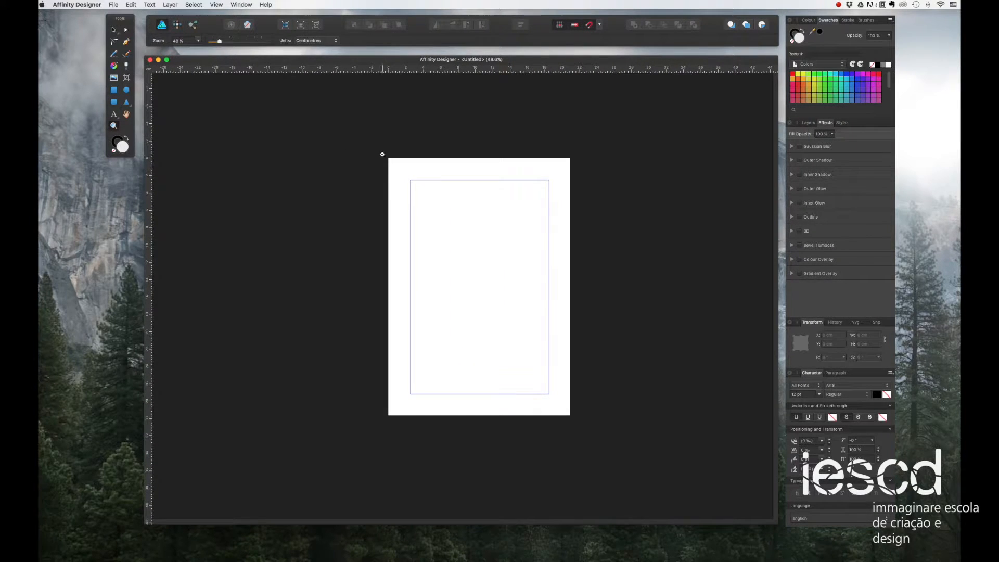
left_click(460, 260)
left_click(477, 291)
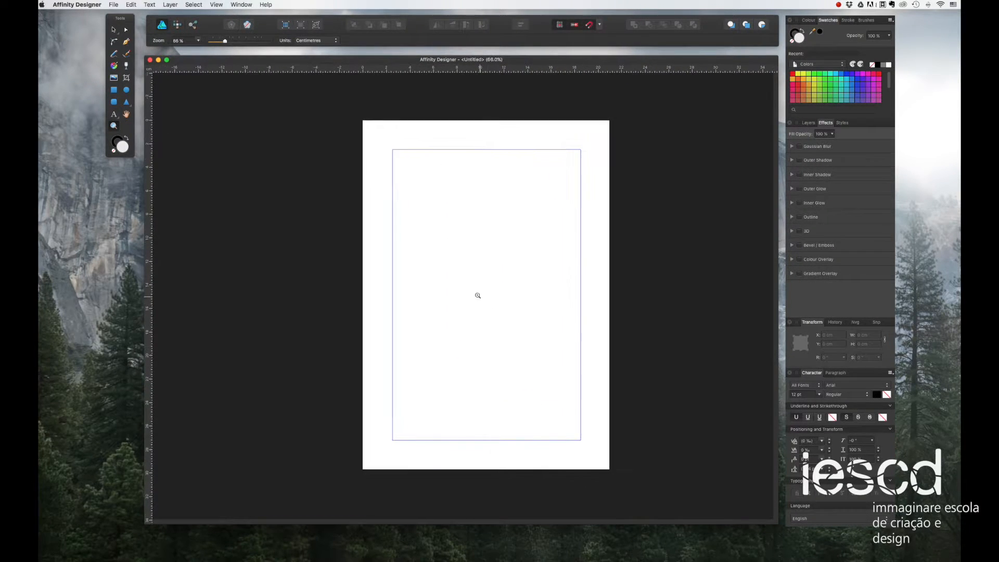
key("space")
left_click_drag(471, 290, 471, 292)
left_click_drag(188, 60, 185, 57)
left_click(112, 30)
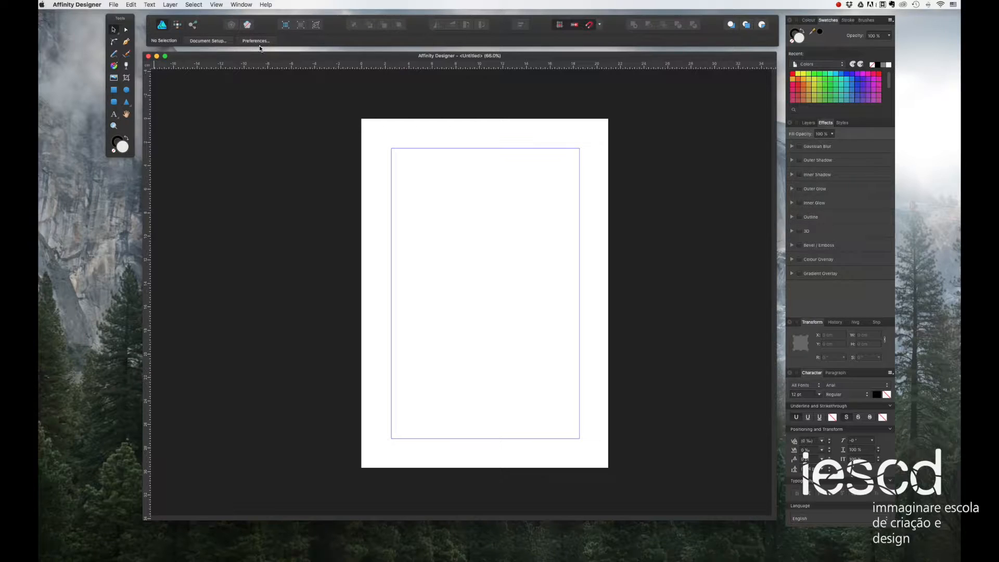
left_click(198, 4)
mouse_move(217, 5)
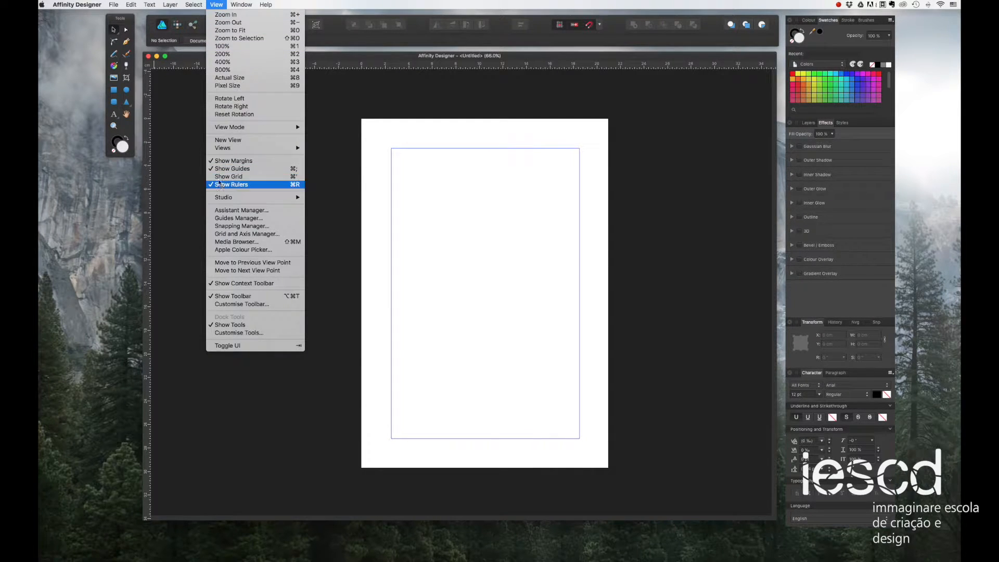
left_click(212, 3)
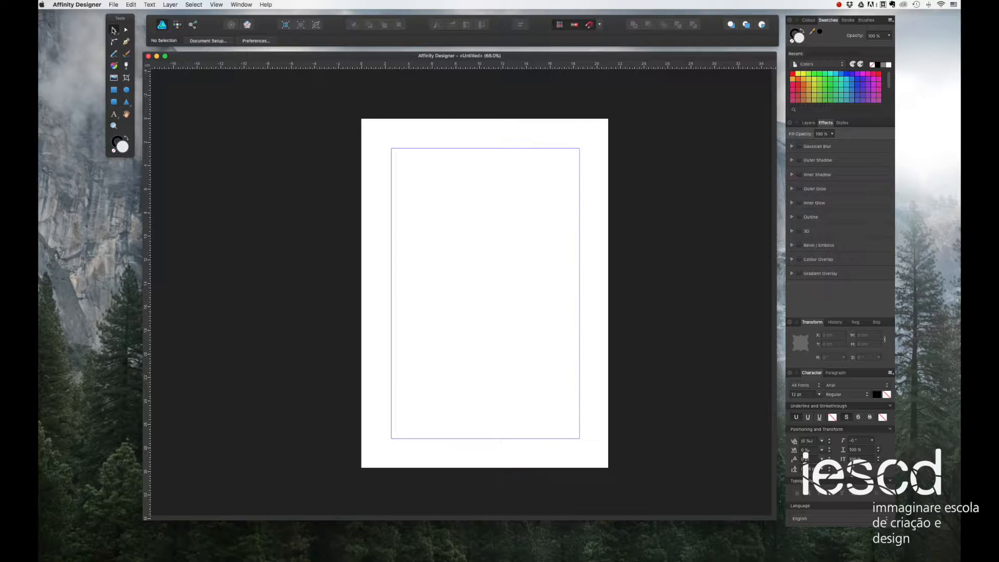
- Insert a document-sized artboard with the Artboard tool and enlarge it to about 22.85 cm wide and 30.8 cm high
left_click(114, 30)
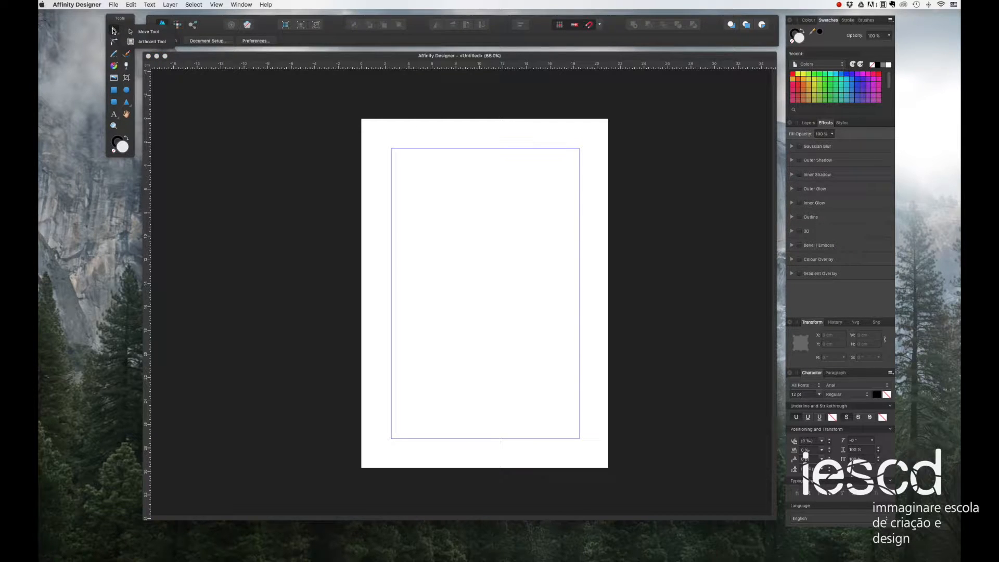
left_click(147, 43)
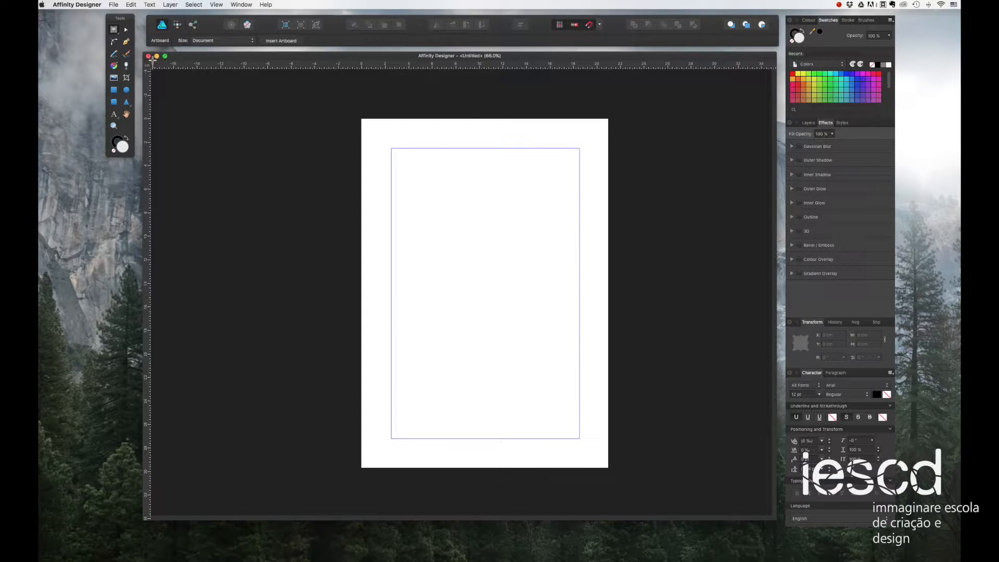
left_click(280, 42)
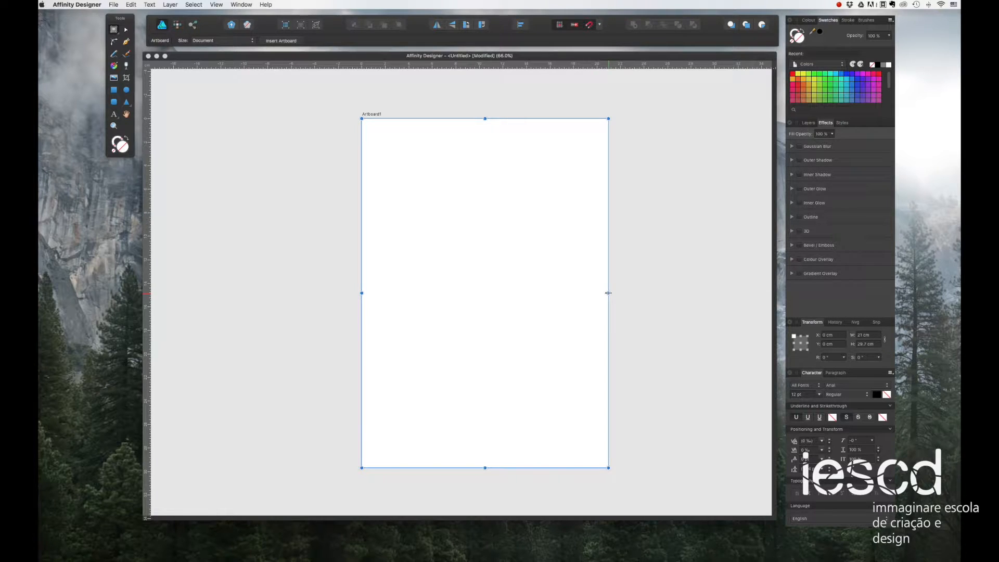
left_click_drag(607, 293, 630, 293)
mouse_move(495, 468)
left_mouse_down()
mouse_move(496, 500)
mouse_move(495, 471)
mouse_move(496, 481)
left_mouse_up()
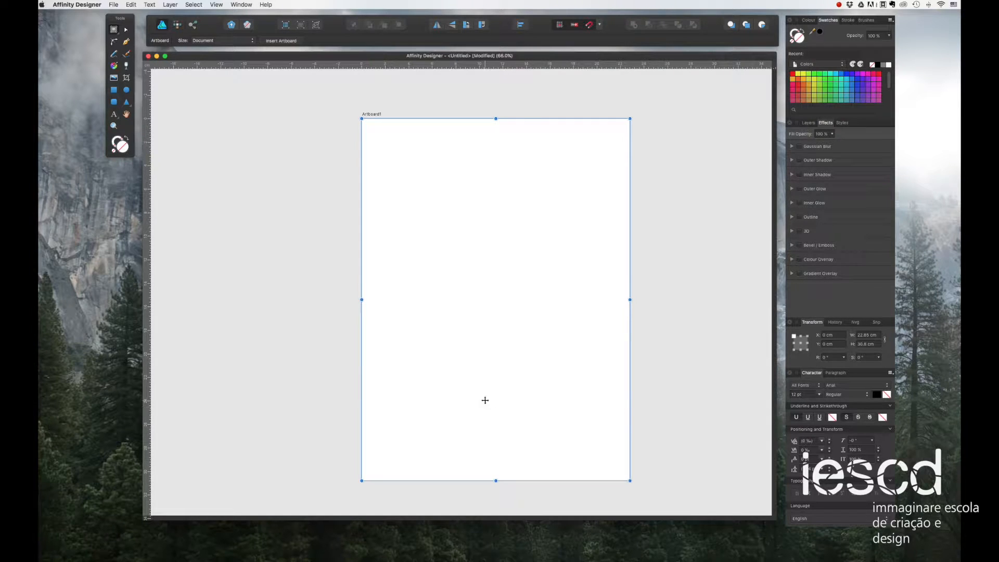
- Draw a small artboard about 10.7 × 13.3 cm beside the existing one and delete it
left_click_drag(229, 164, 355, 320)
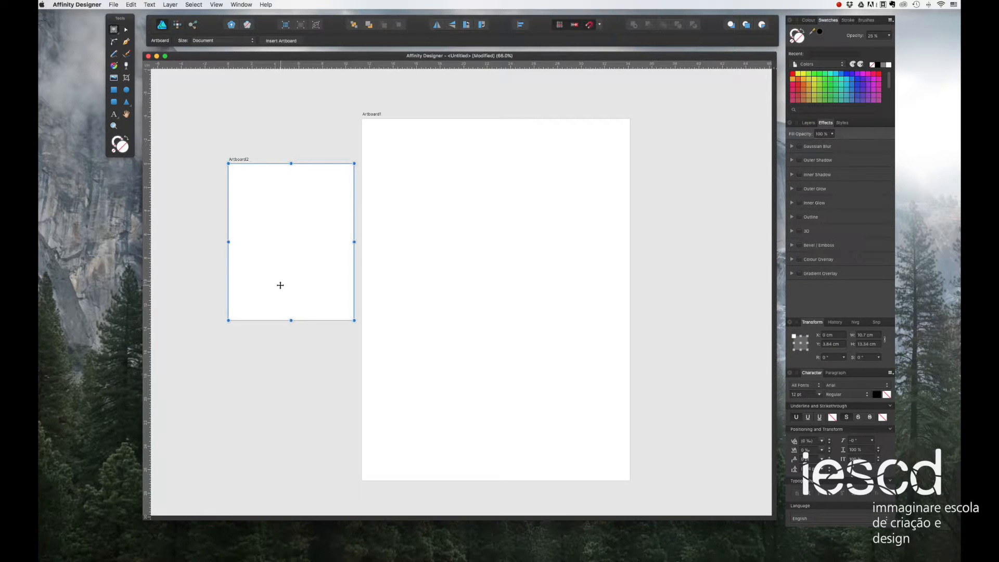
key("Delete")
- Insert a second artboard of the same size beside the first and select each artboard in turn
left_click(487, 265)
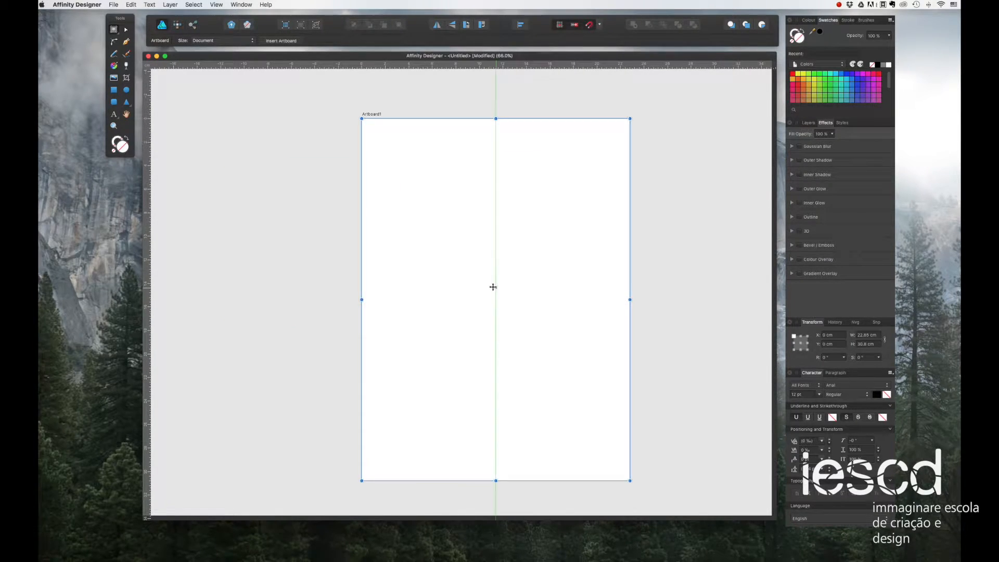
left_click(275, 41)
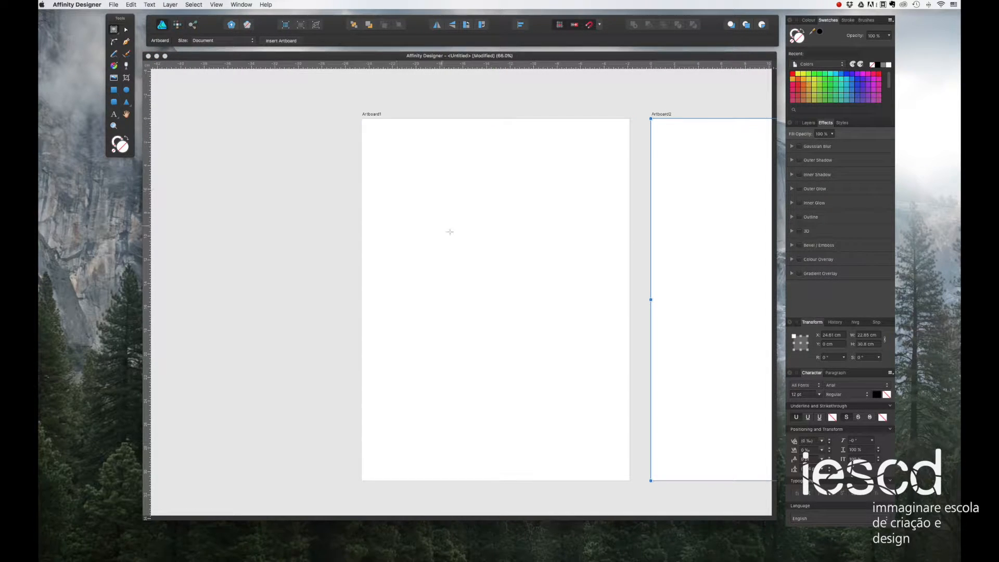
left_click_drag(599, 310, 440, 292)
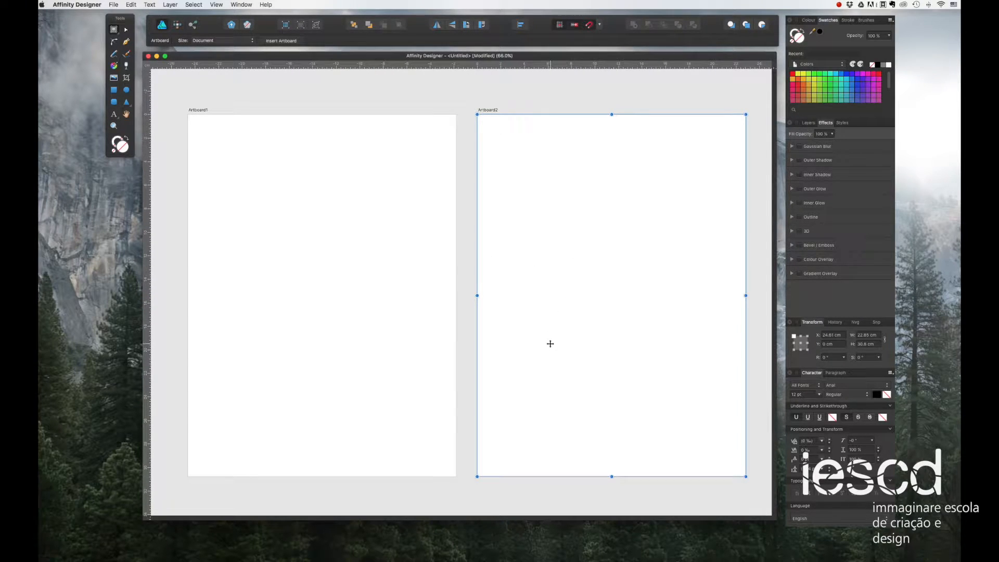
left_click(387, 223)
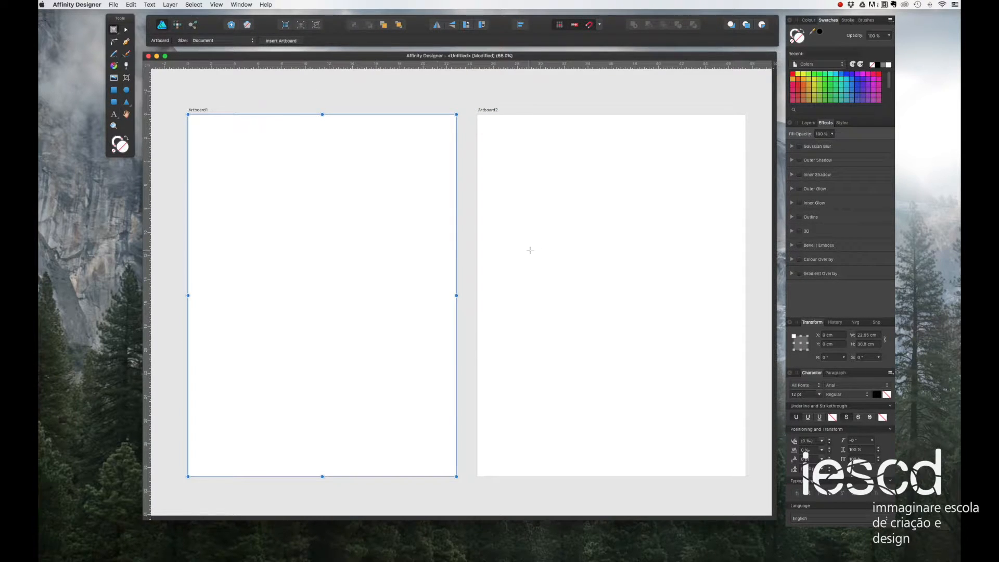
left_click(552, 276)
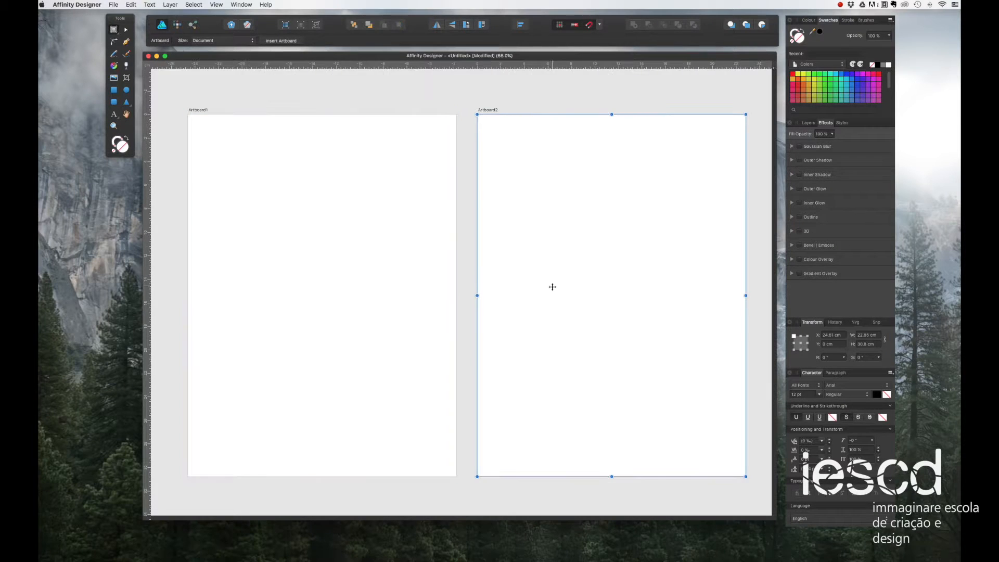
- Select the first artboard in the layer list and switch from the Artboard tool to the Move tool
left_click(808, 123)
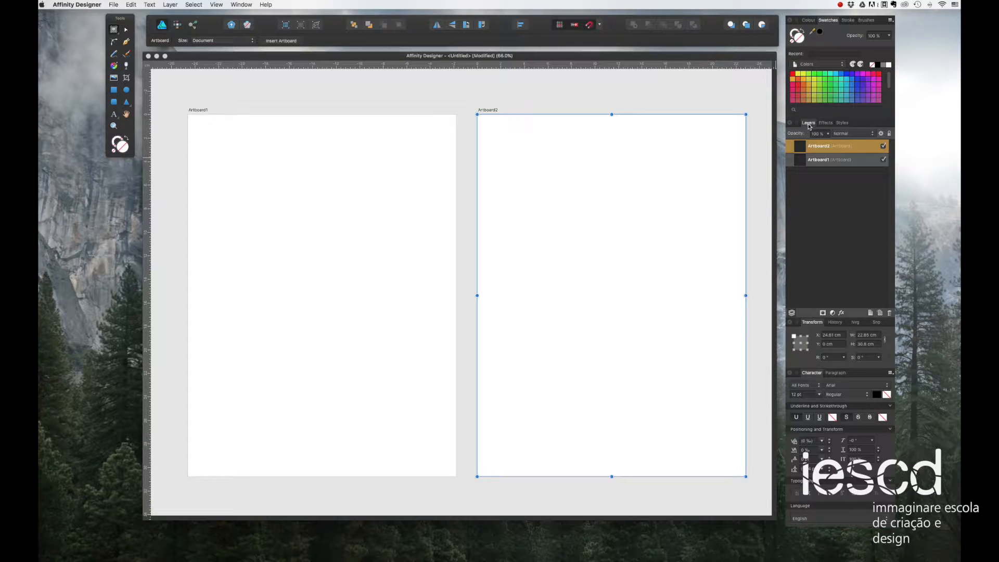
left_click(819, 163)
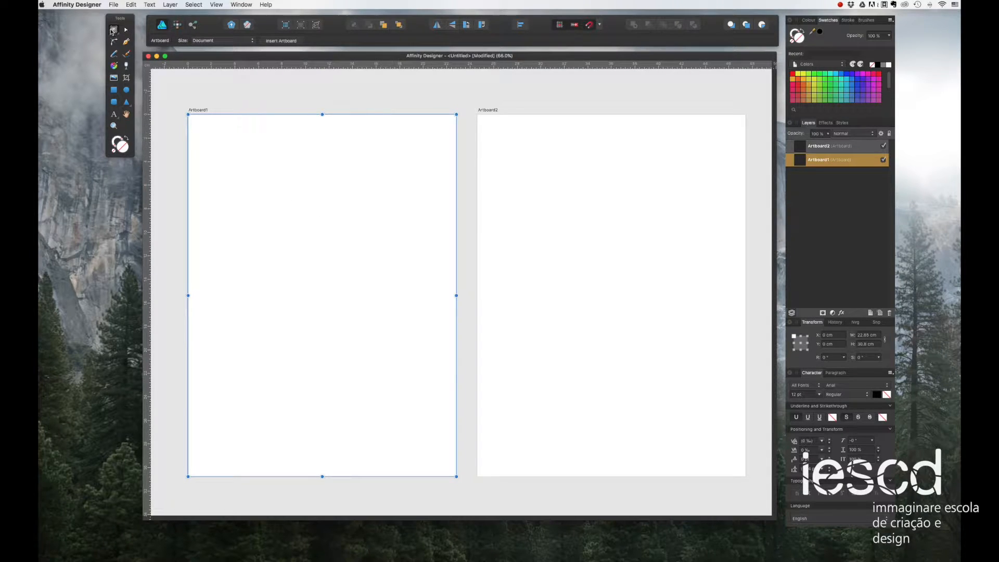
left_click(126, 30)
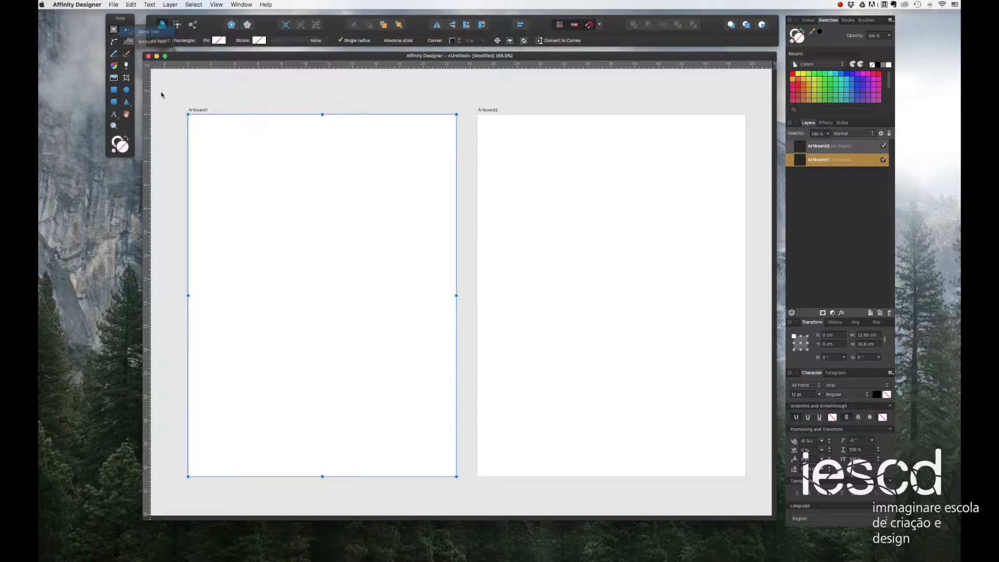
- Draw a rectangle about 7.2 × 7.1 cm on the first artboard and move it slightly up and to the left
left_click(227, 90)
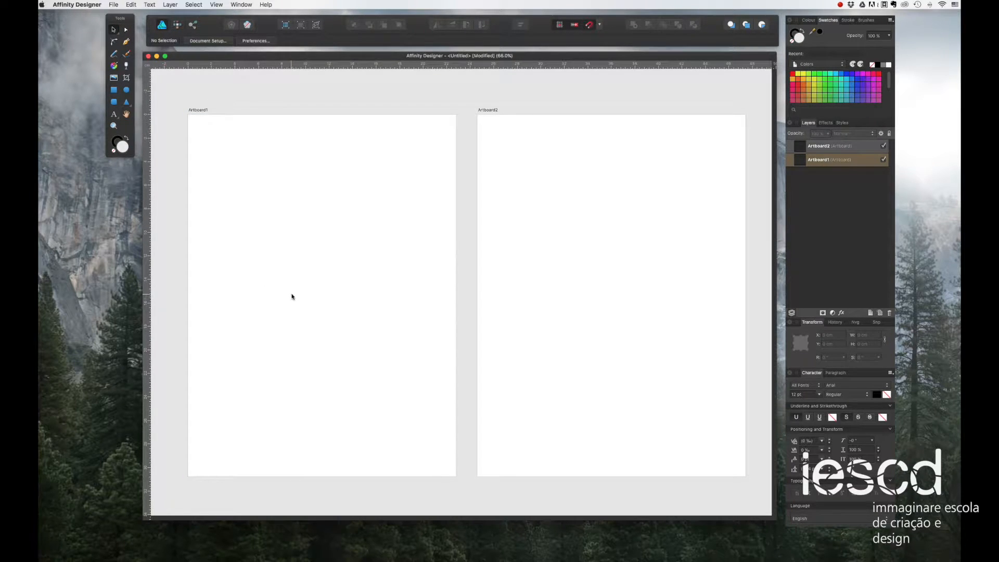
left_click(114, 90)
left_click_drag(270, 177, 355, 261)
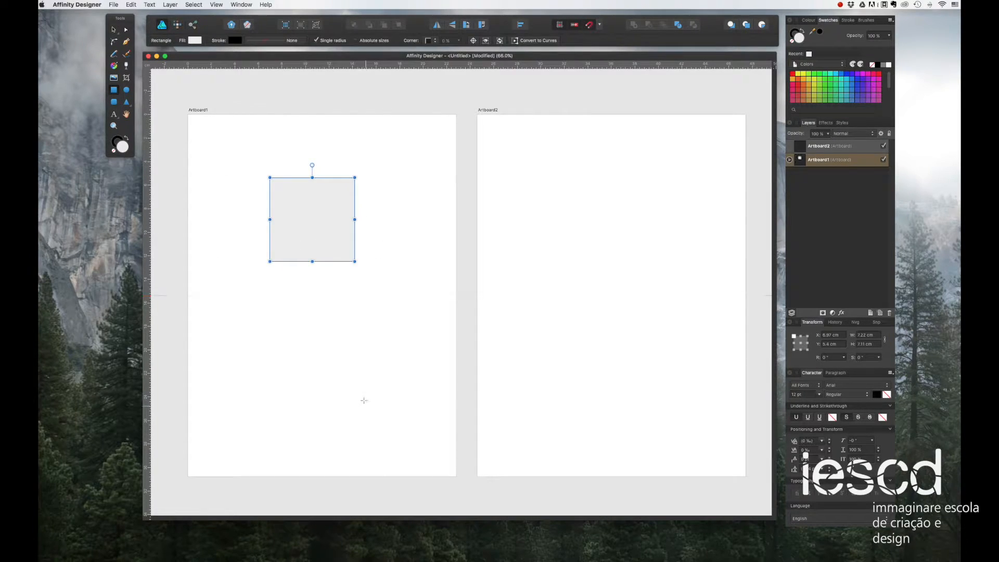
left_click(113, 29)
left_click_drag(324, 217, 307, 214)
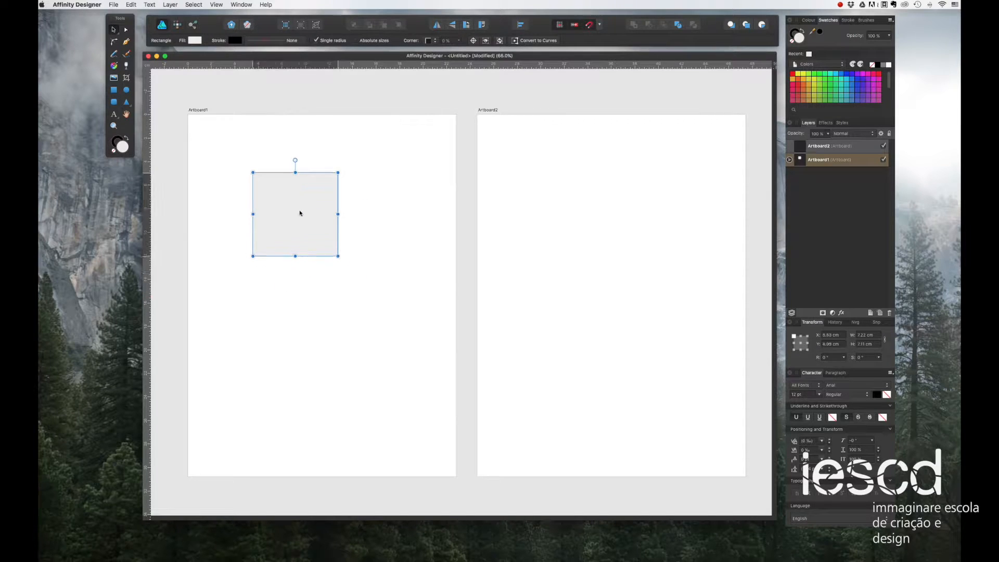
- Draw a circle about 8.6 cm across overlapping the rectangle's lower-right corner, and look through the other available shape tools
left_click(126, 90)
left_click_drag(401, 345, 291, 244)
left_click(125, 102)
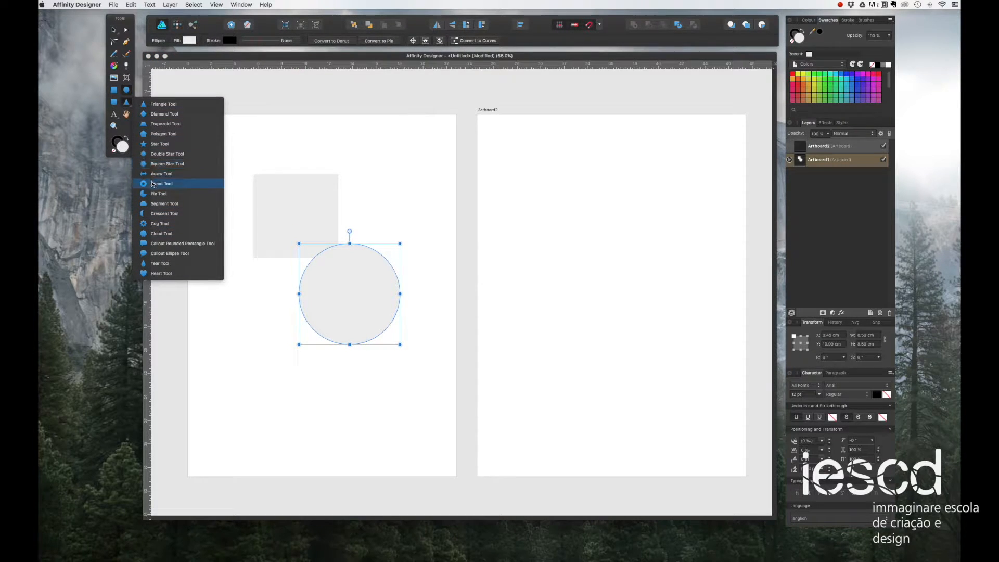
left_click(125, 104)
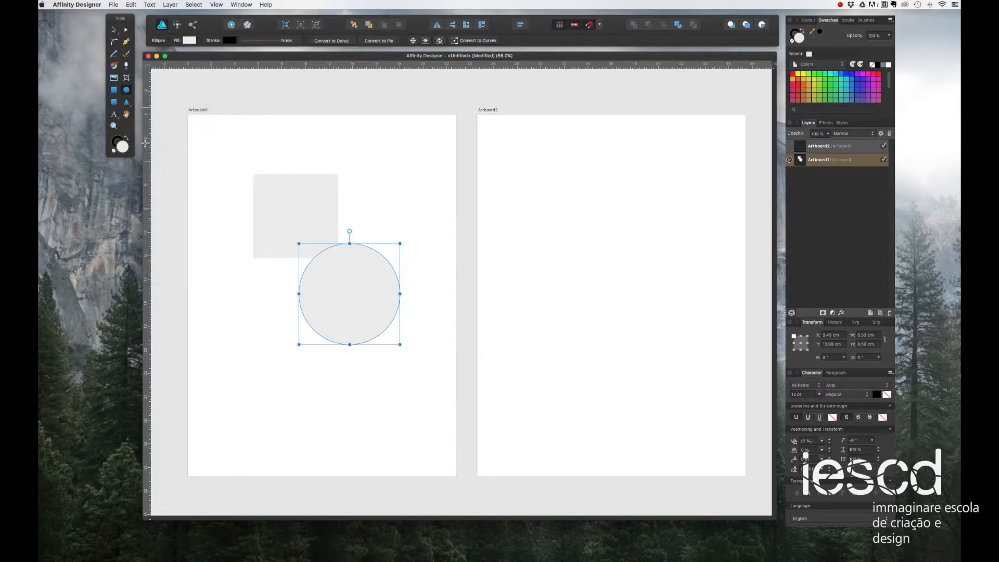
- Move the circle further over the rectangle, merge both with the Add operation and shift the combined shape slightly down
left_click(113, 29)
left_click_drag(336, 305, 332, 276)
left_click(274, 202, "shift")
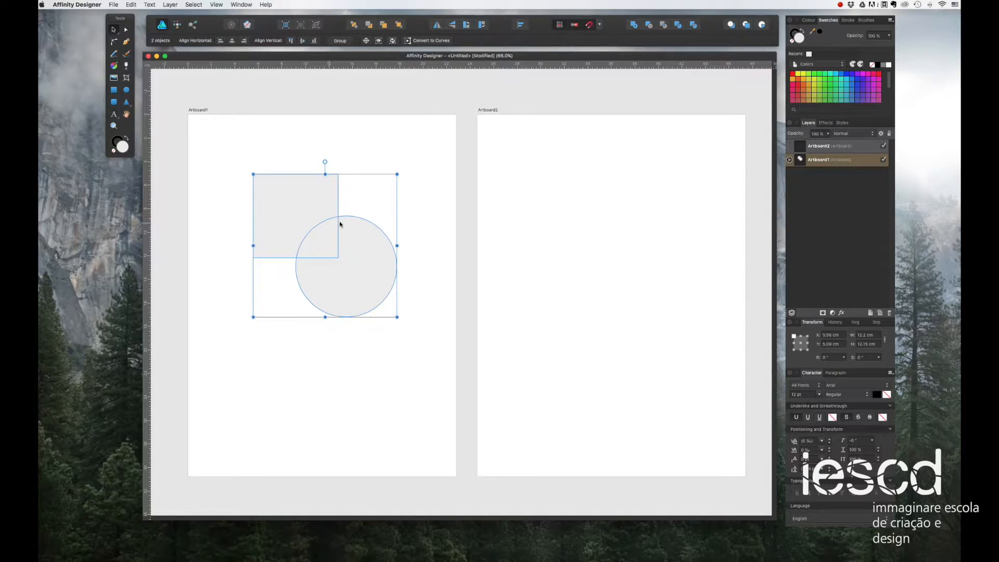
left_click(634, 24)
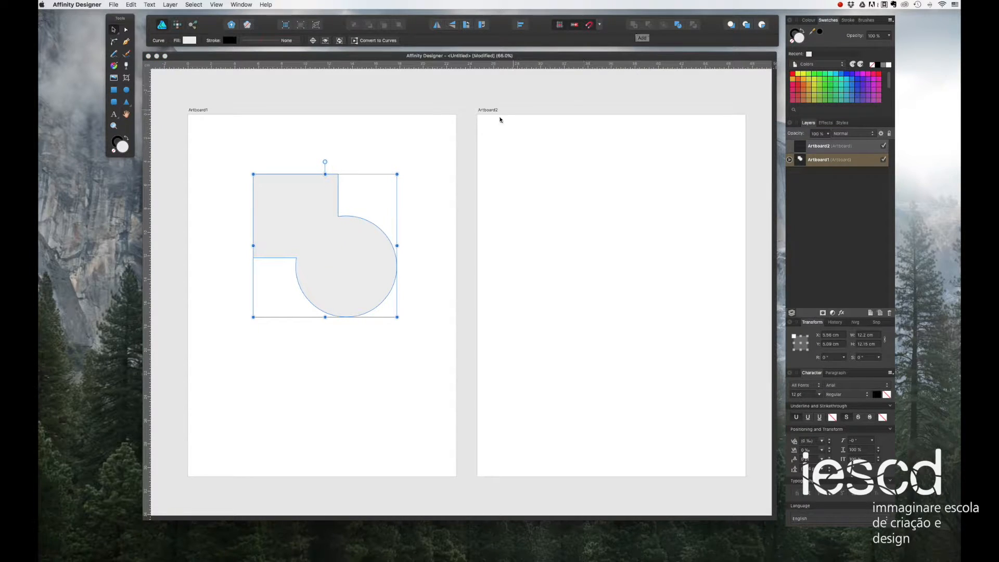
left_click(305, 351)
mouse_move(311, 278)
left_mouse_down()
mouse_move(328, 305)
mouse_move(307, 285)
left_mouse_up()
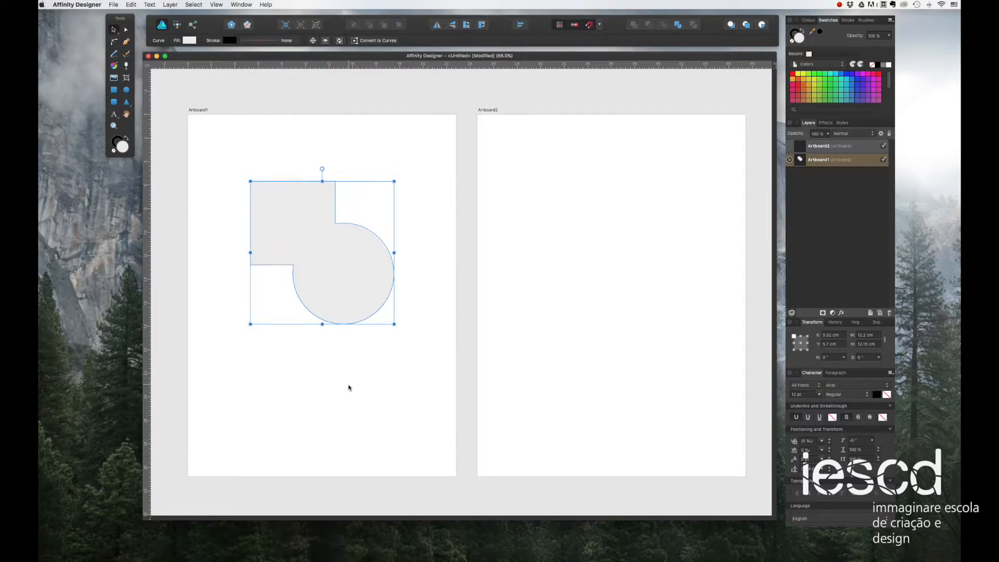
- Pull the combined shape's top-left corner node outward into a point, and shift the whole shape down and right
left_click(125, 29)
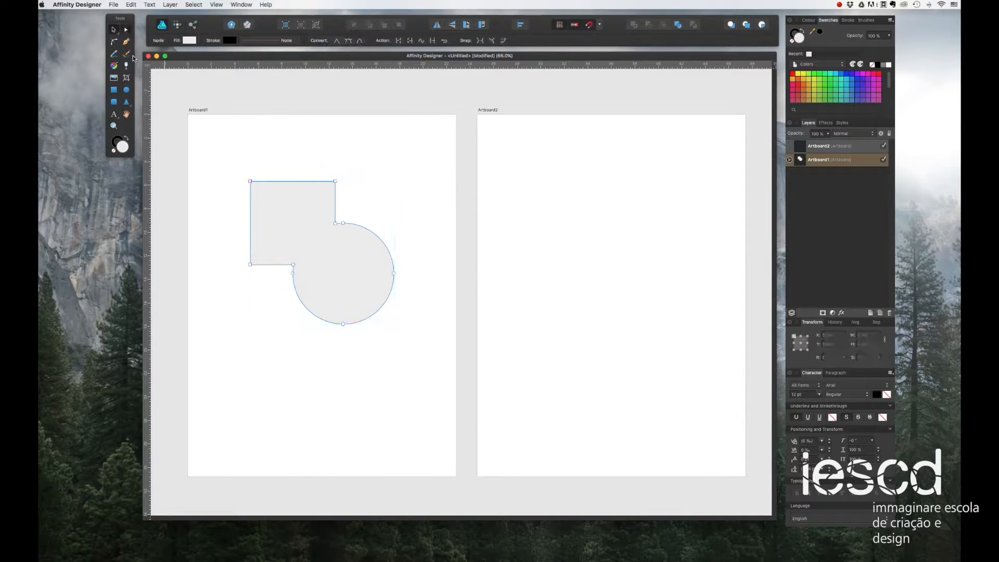
left_click(250, 182)
left_click_drag(250, 181, 223, 139)
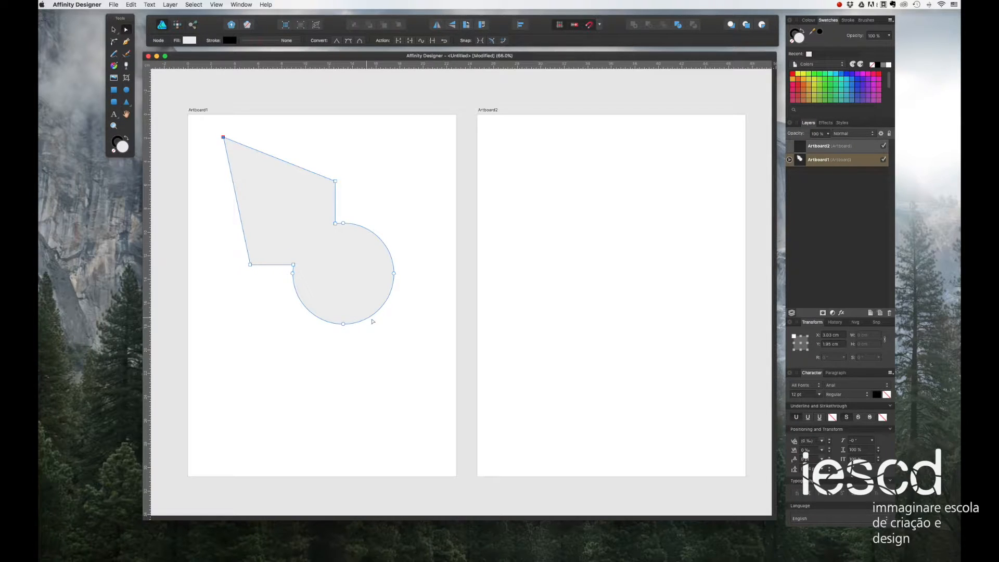
left_click(334, 223)
left_click(114, 30)
left_click_drag(284, 226, 294, 250)
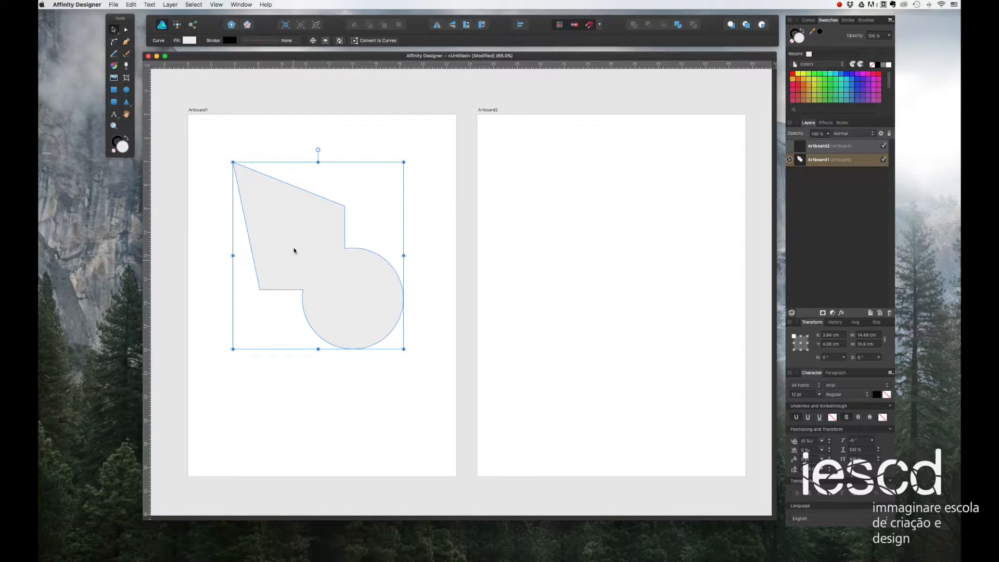
- Round the shape's pointed upper-left corner with the Corner tool to a radius of about 1.9 cm
left_click(114, 42)
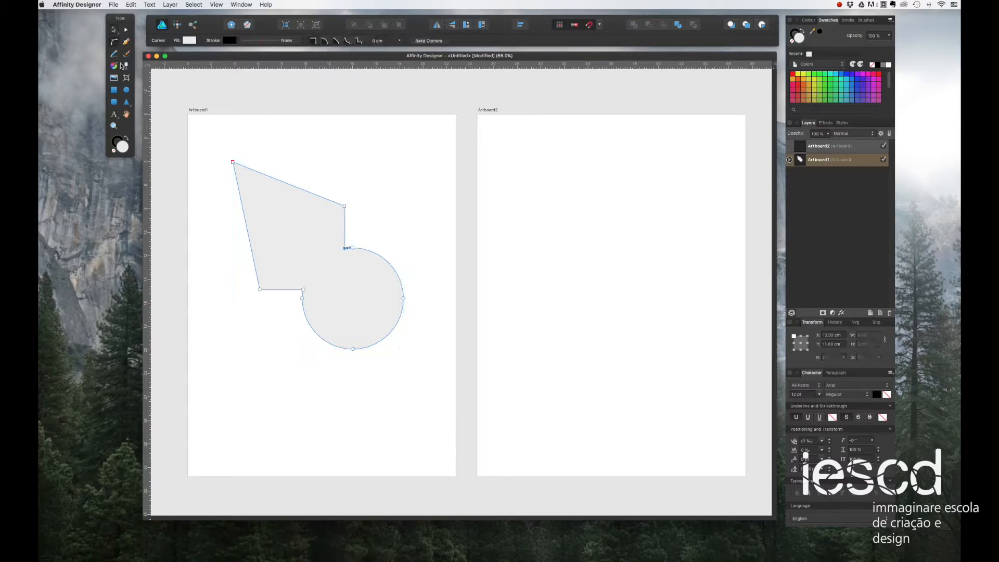
left_click(233, 163)
left_click_drag(234, 165, 282, 259)
mouse_move(246, 210)
left_mouse_down()
mouse_move(252, 217)
mouse_move(223, 160)
mouse_move(256, 209)
left_mouse_up()
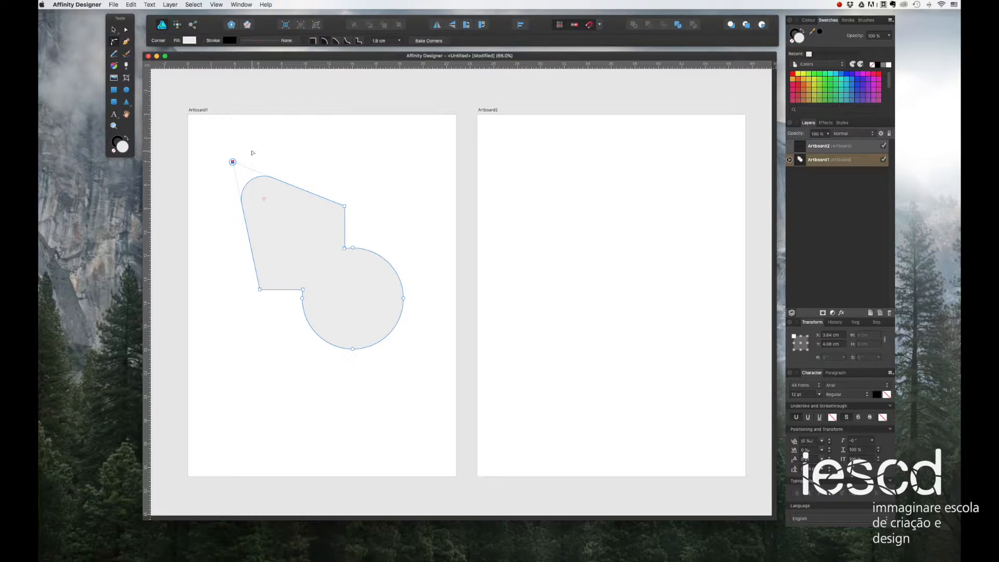
- Rotate the shape about 135° so its circular part is on top, move it lower on the artboard and deselect it
left_click(113, 29)
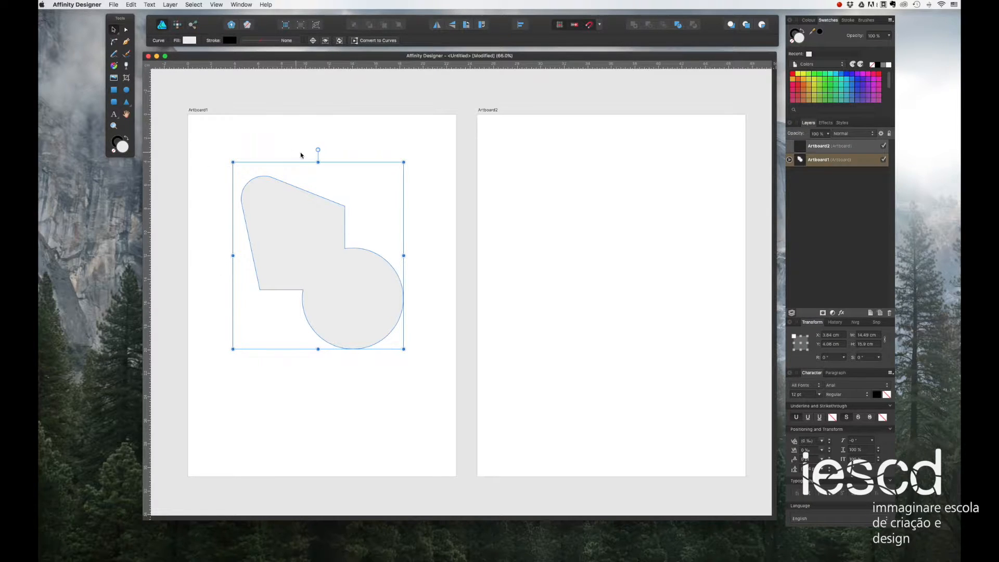
left_click_drag(311, 149, 273, 302)
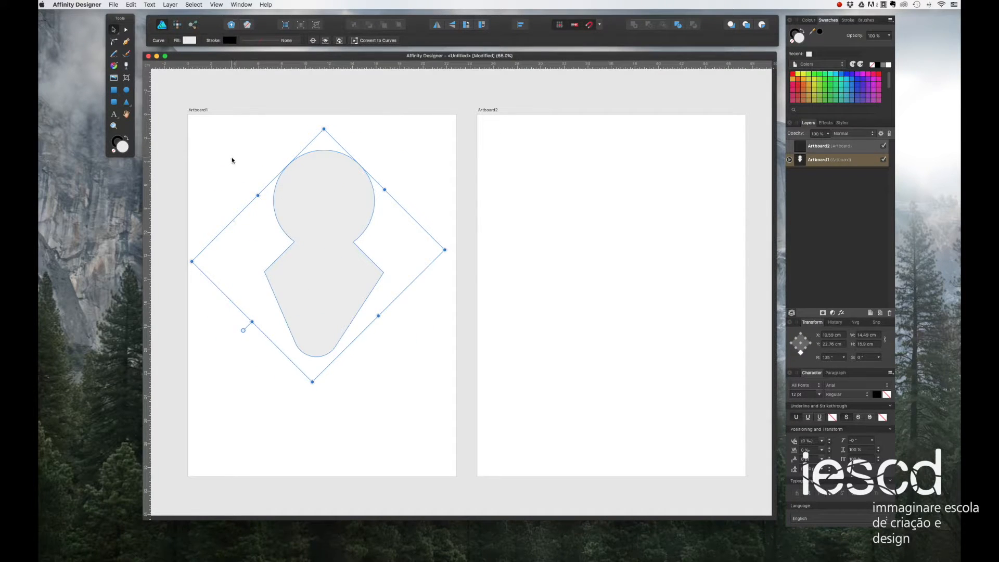
left_click_drag(307, 257, 311, 296)
left_click(218, 170)
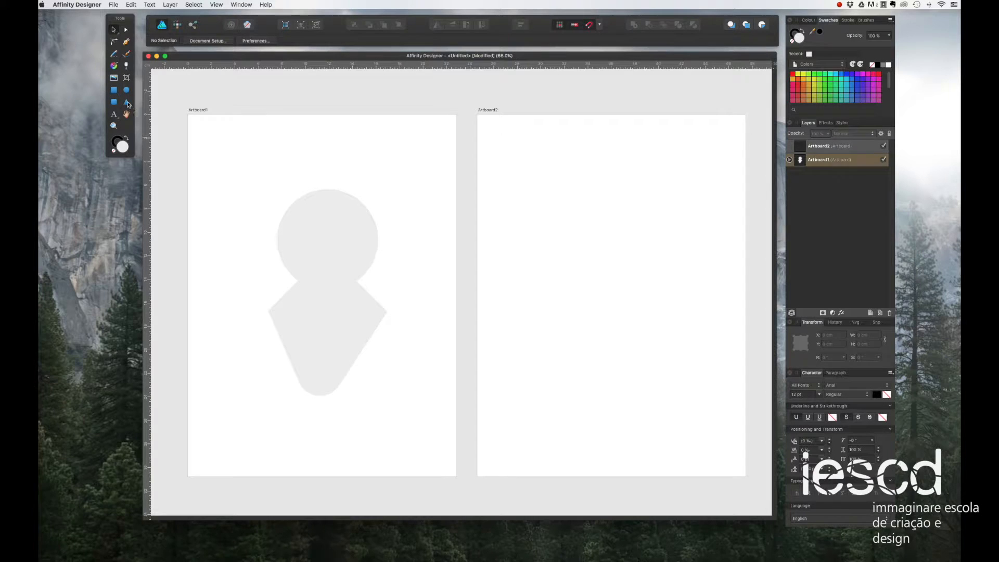
- Draw a closed eight-point hat outline about 15.4 × 7.1 cm with the Pen tool and position it over the figure's head
left_click(115, 54)
left_click(127, 42)
left_click(237, 169)
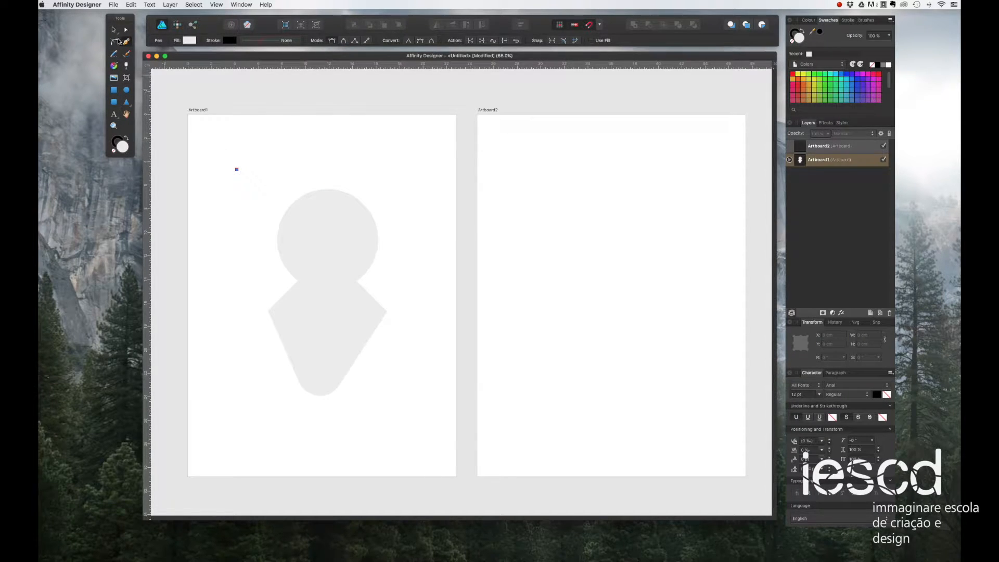
left_click(278, 186)
left_click(341, 213)
left_click(409, 199)
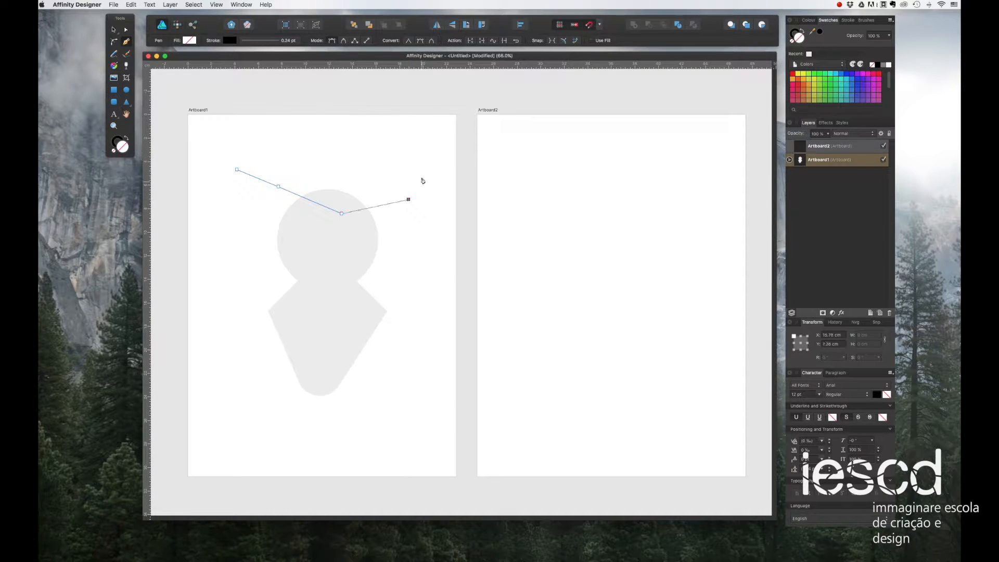
left_click(417, 163)
left_click(375, 153)
left_click(338, 130)
left_click(311, 153)
left_click(237, 170)
left_click(113, 30)
left_click_drag(335, 174, 330, 185)
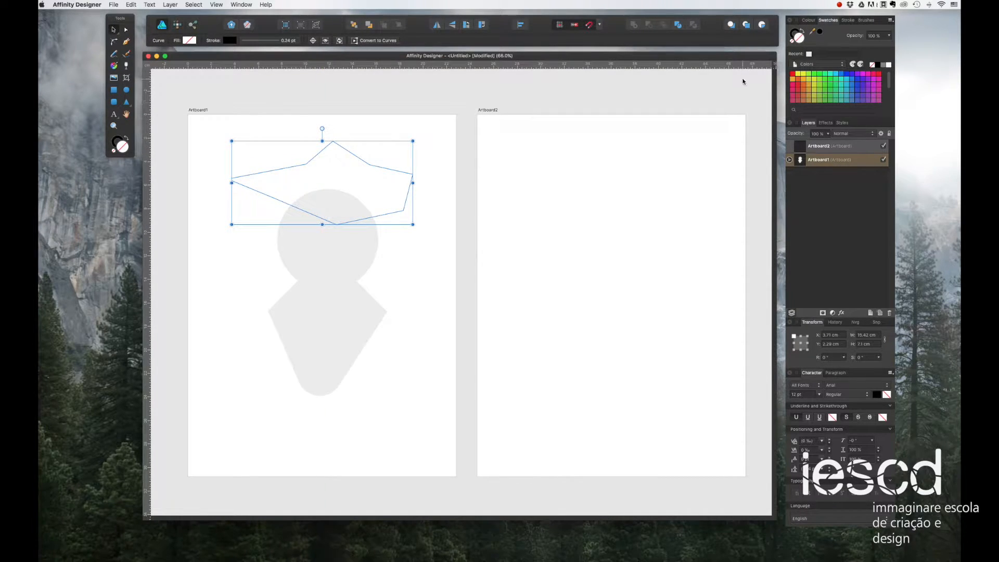
- Fill the hat outline with green and remove its stroke
left_click(794, 34)
left_click(800, 41)
left_click(825, 84)
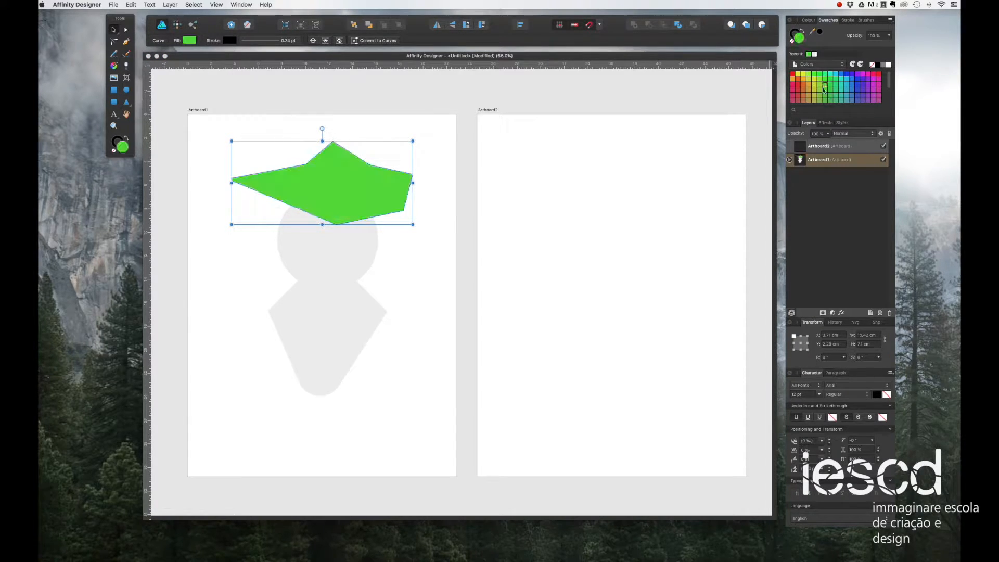
left_click(795, 34)
left_click(793, 41)
- Reselect the green hat and nudge it slightly upward on the head
left_click(323, 285)
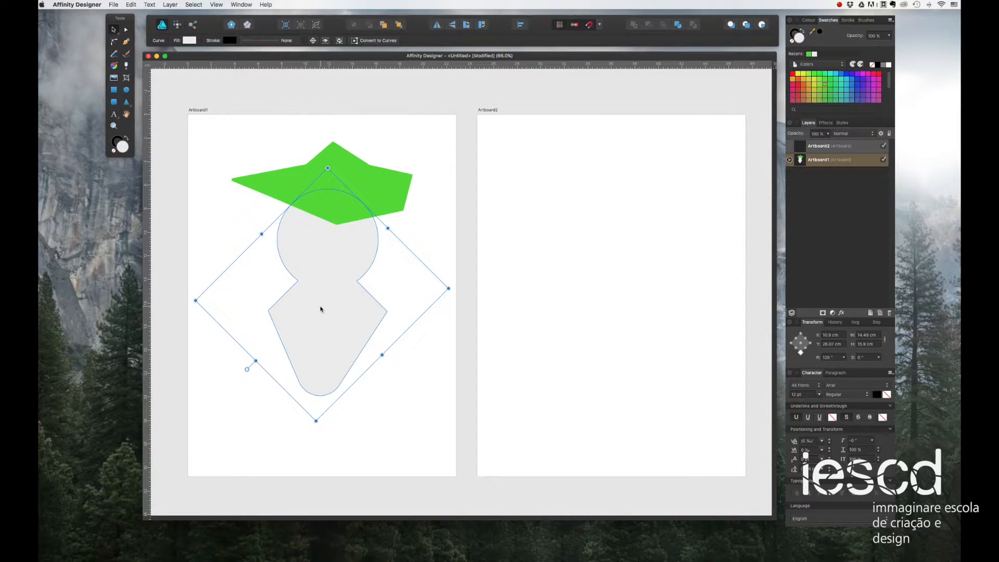
left_click(260, 131)
left_click(342, 193)
mouse_move(343, 198)
left_mouse_down()
mouse_move(358, 394)
mouse_move(340, 191)
left_mouse_up()
- Fill the body shape with purple and remove its stroke
left_click(339, 307)
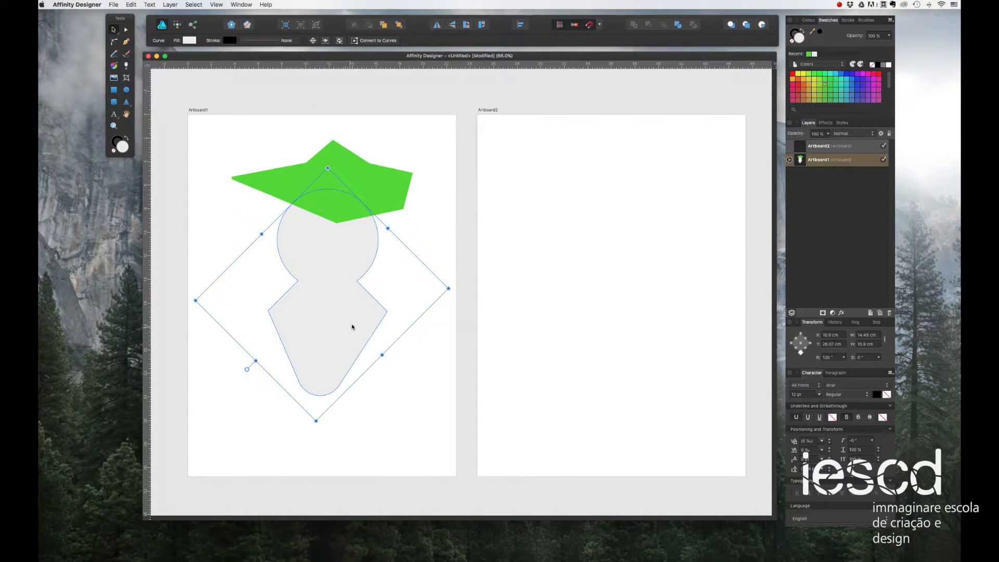
left_click(857, 74)
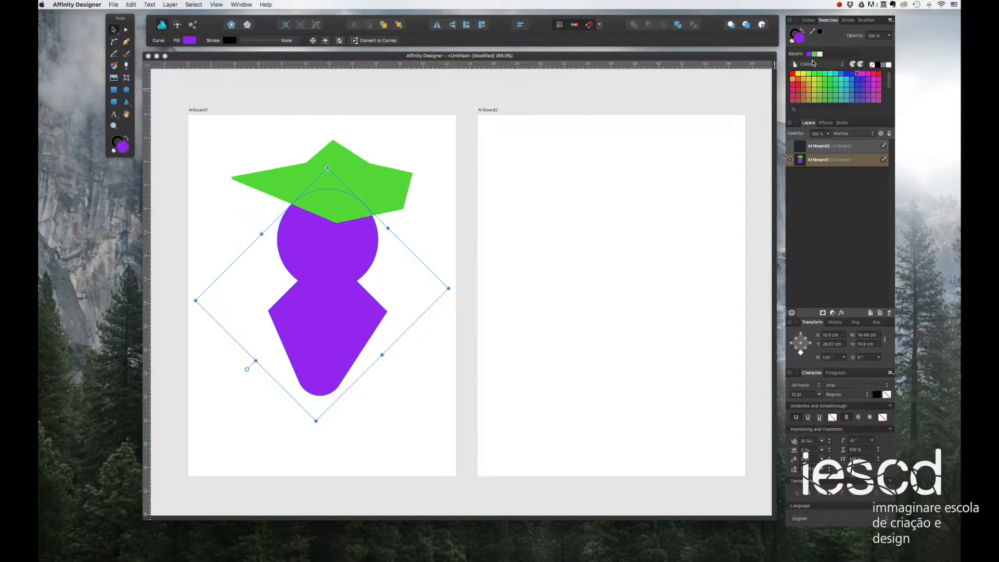
left_click(791, 34)
left_click(791, 41)
left_click(799, 40)
- Shift the purple body slightly to the right under the hat and deselect it
left_click(220, 222)
left_click(316, 303)
left_click_drag(316, 303, 323, 305)
left_click(256, 134)
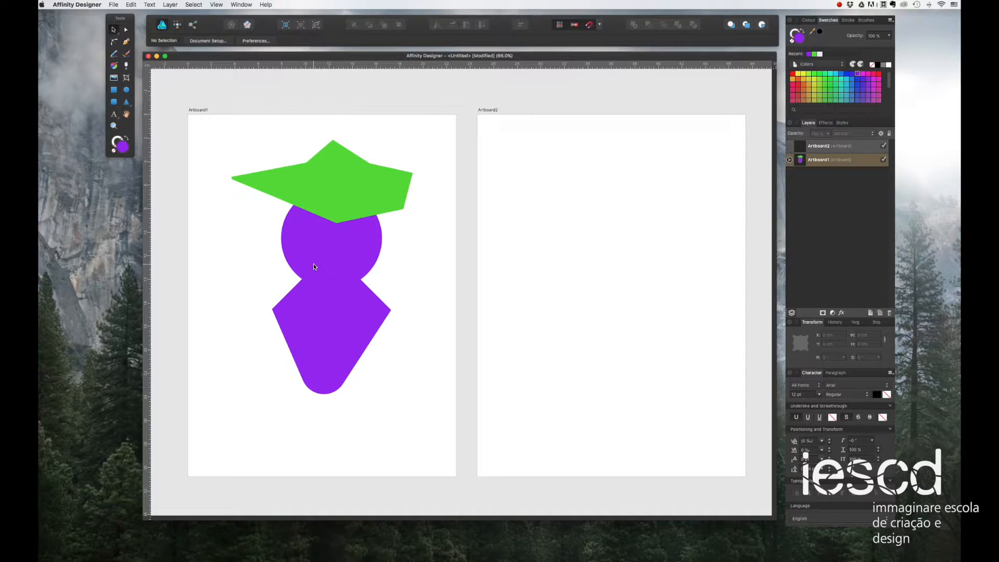
- Display the green hat's nodes with the Node tool, return to the Move tool and deselect the hat
left_click(330, 177)
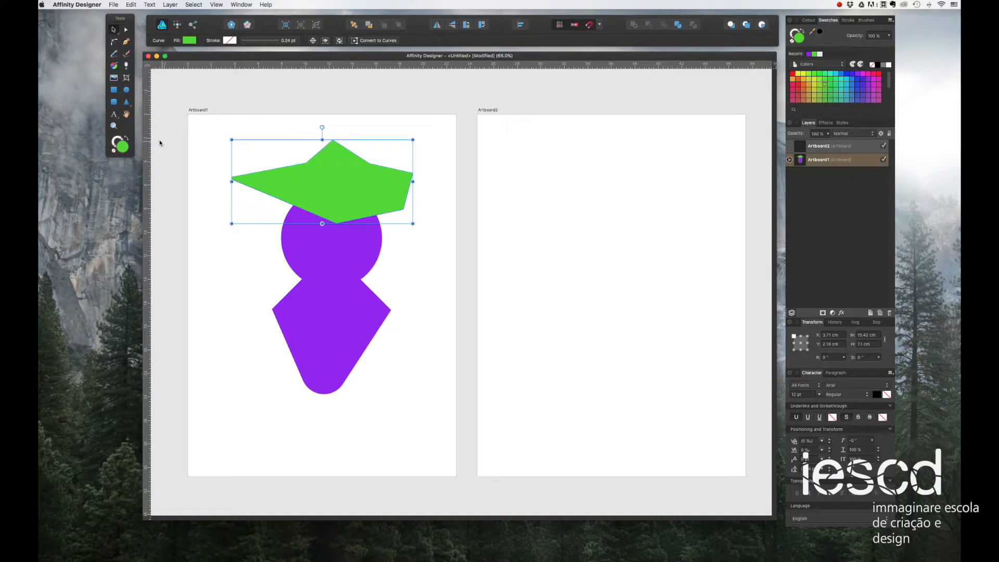
key("a")
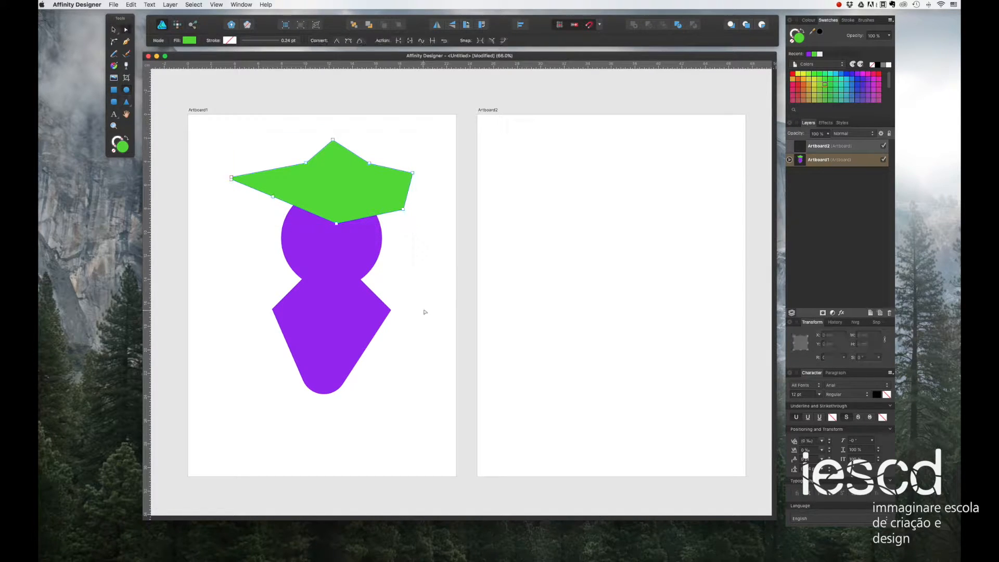
left_click(114, 30)
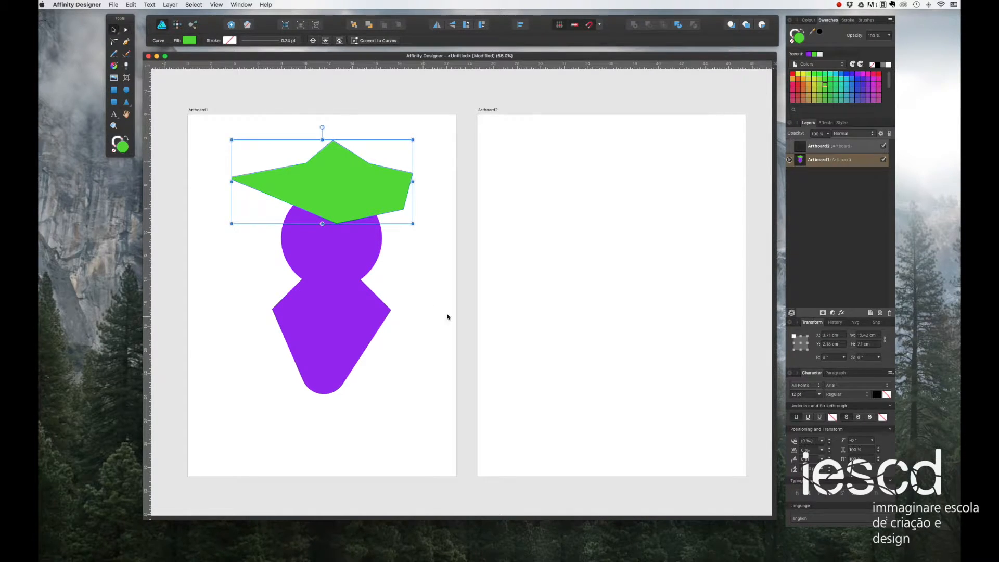
left_click(435, 333)
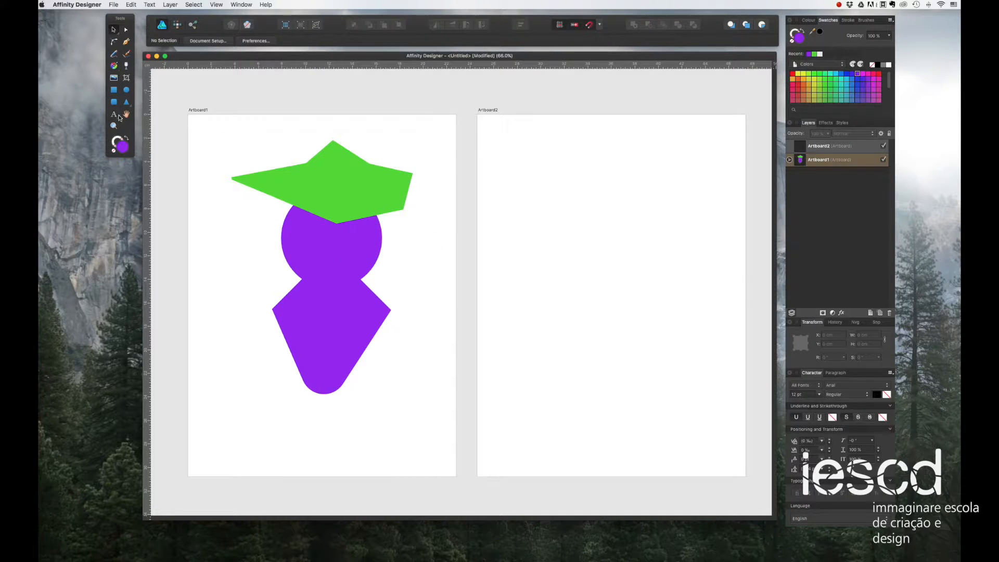
- Draw a small upright ellipse about 1.3 × 1.9 cm beside the purple figure as an eye
left_click(113, 89)
left_click(126, 89)
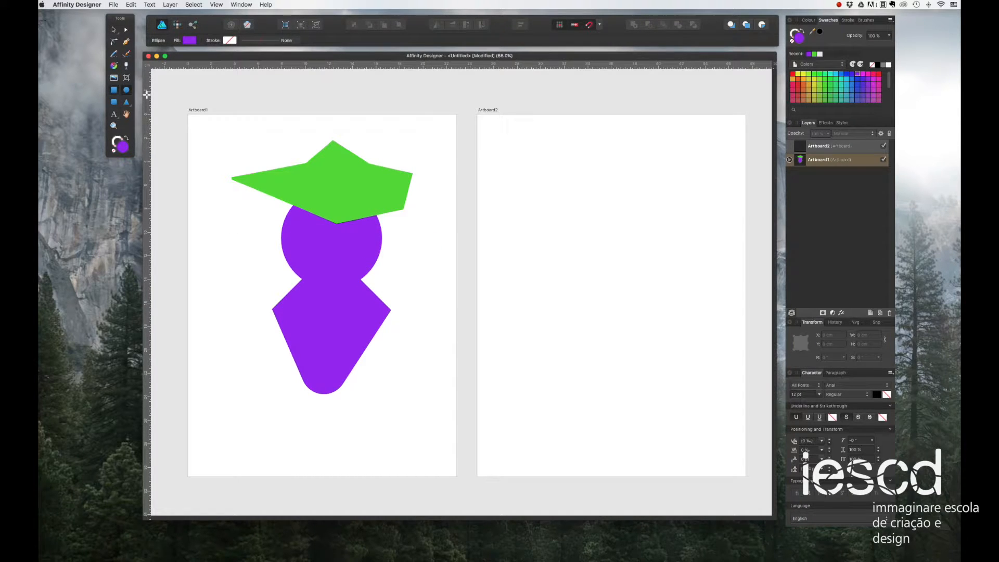
left_click_drag(412, 263, 428, 286)
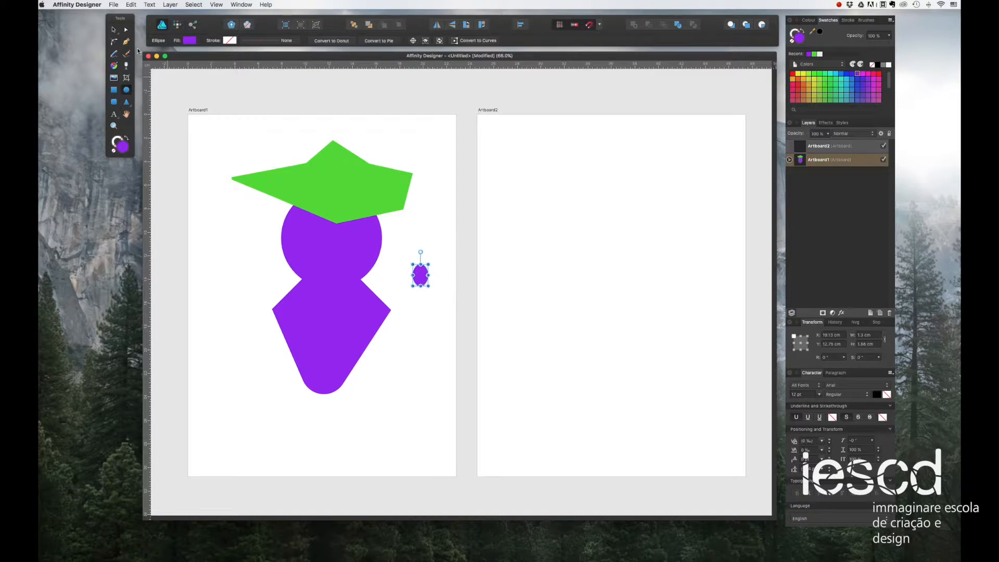
- Duplicate the small ellipse beside the original to form a pair of eyes and fill both with light grey
key("v")
left_click_drag(420, 280, 436, 293)
left_click(419, 306)
left_click(397, 246)
left_click(820, 54)
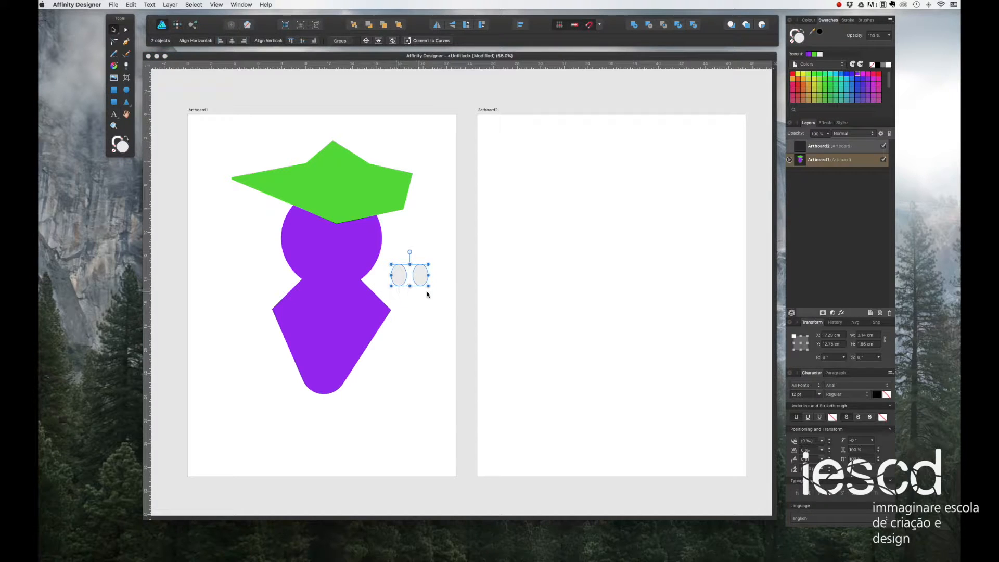
- Scale a copy of the eye pair down to about 2.5 × 1.5 cm and fill it with black as pupils
left_click_drag(428, 286, 422, 281)
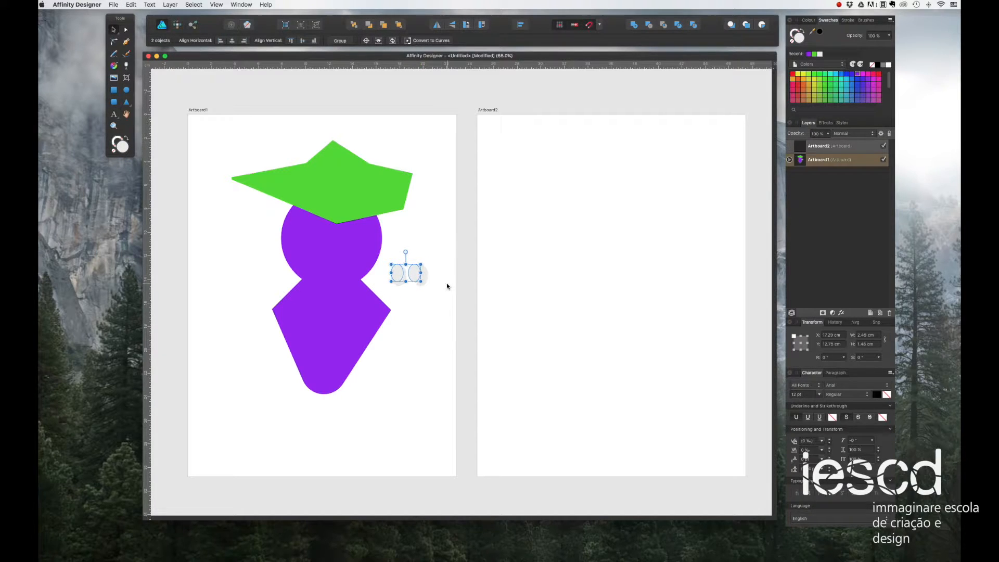
left_click(796, 72)
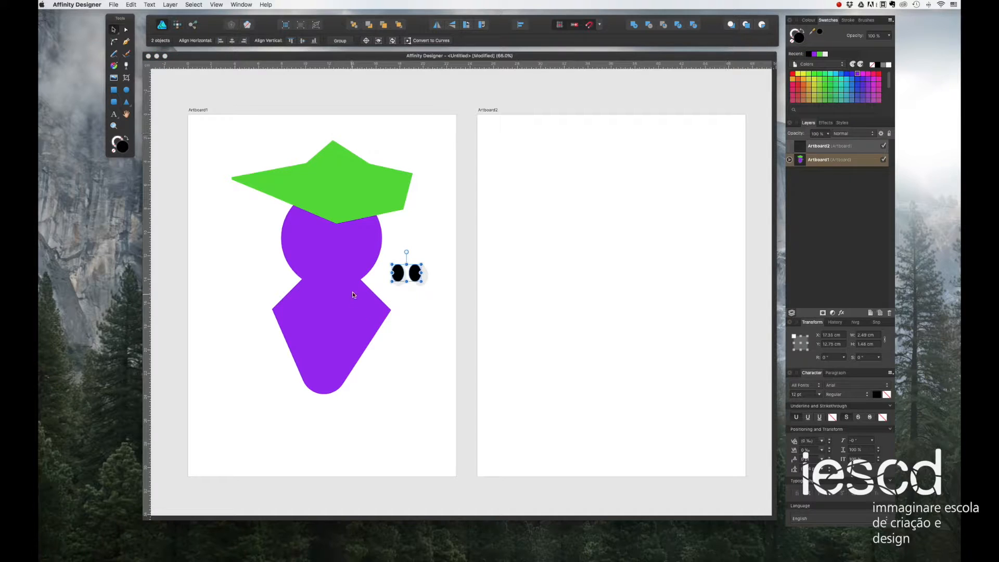
- Move the eyes with their pupils onto the purple head below the hat and deselect them
left_click(401, 249)
left_click_drag(387, 245, 338, 243)
left_click(415, 265)
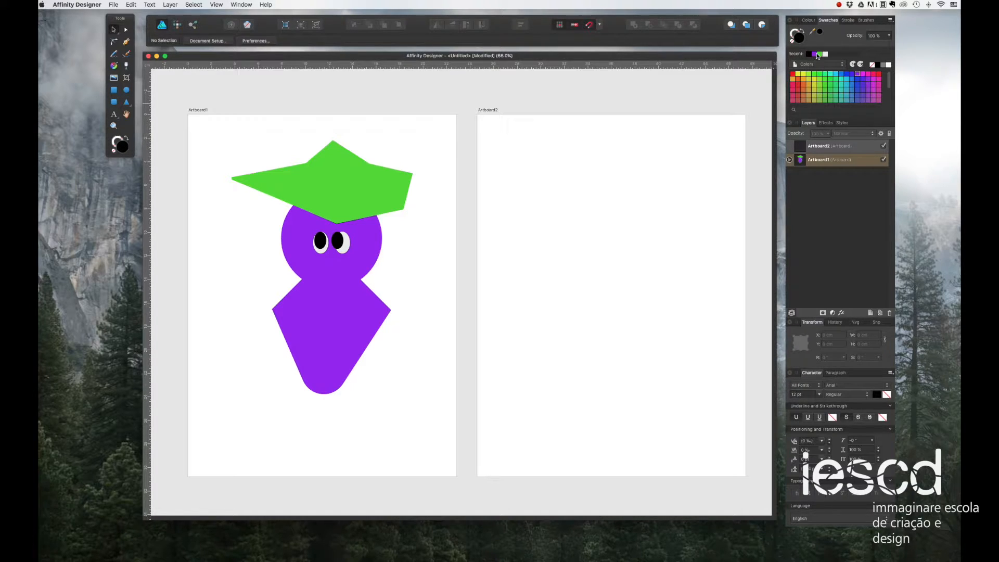
left_click(840, 64)
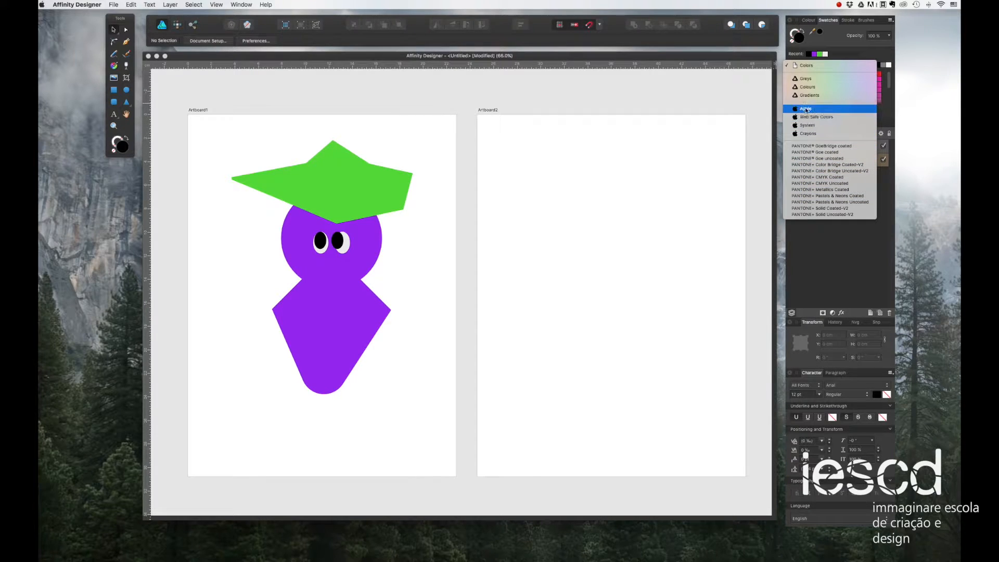
left_click(807, 86)
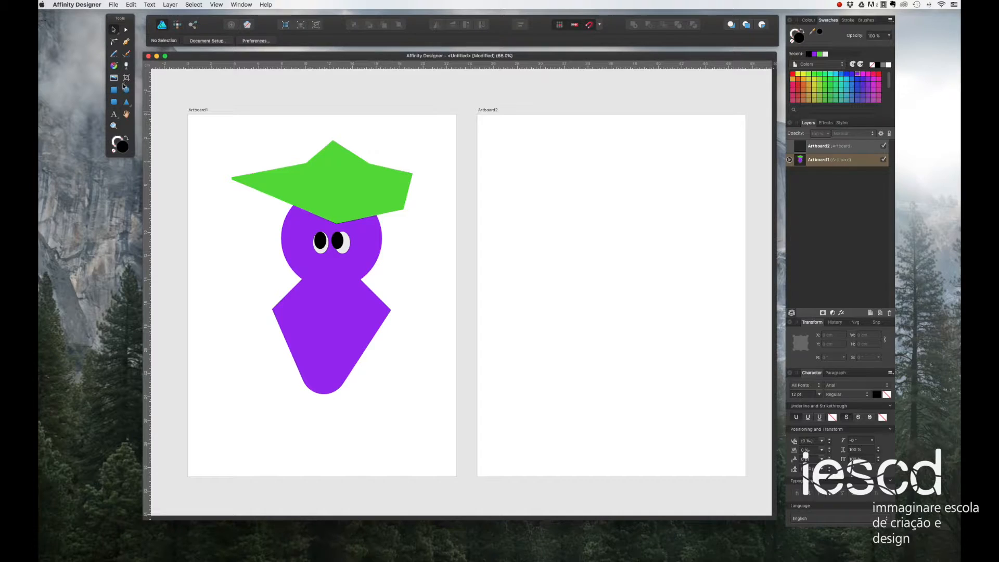
- Sample the figure's purple with the colour picker and apply it to a new rounded rectangle about 2.3 × 3.8 cm beside the body
left_click(813, 34)
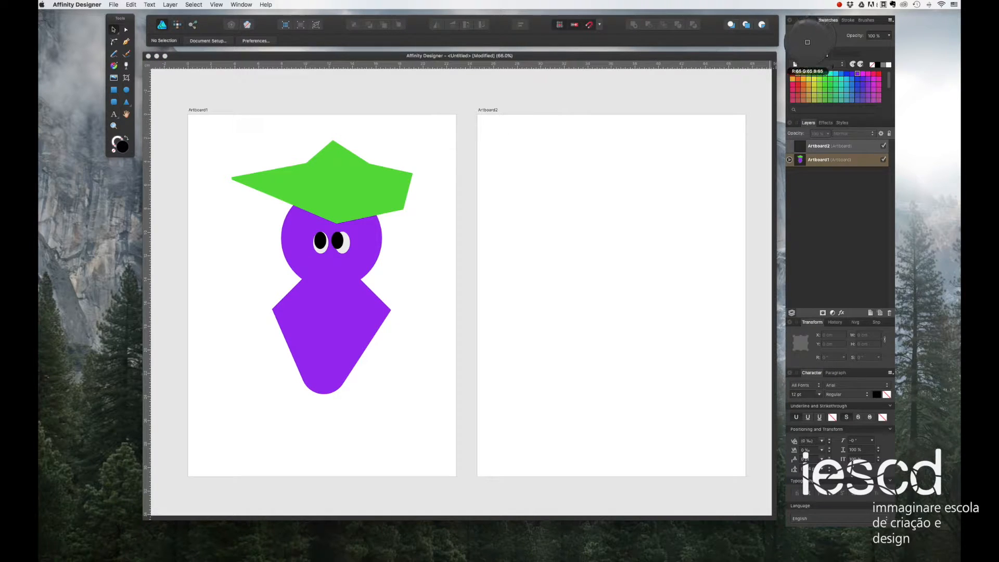
left_click_drag(812, 31, 350, 318)
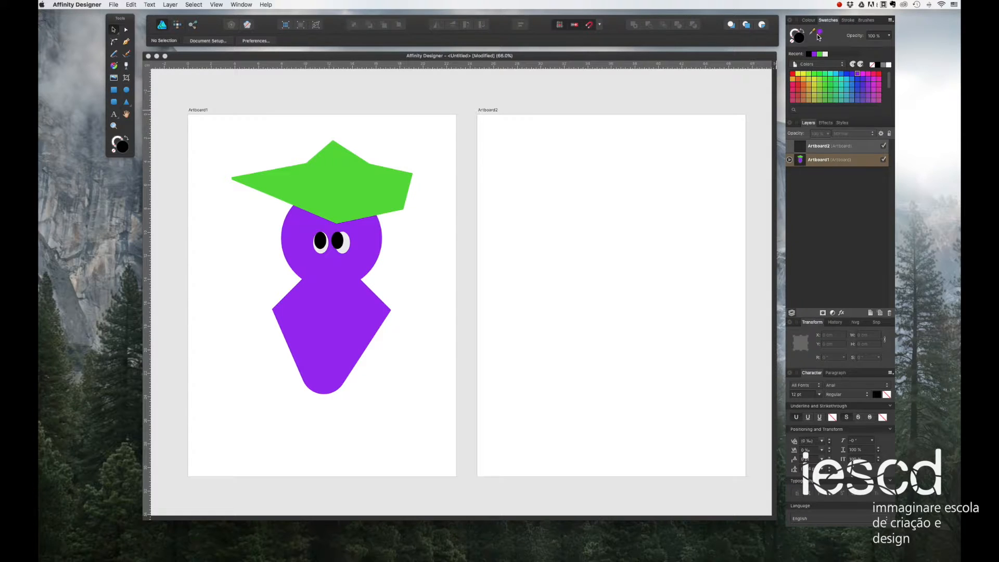
left_click(113, 101)
left_click_drag(391, 370, 419, 413)
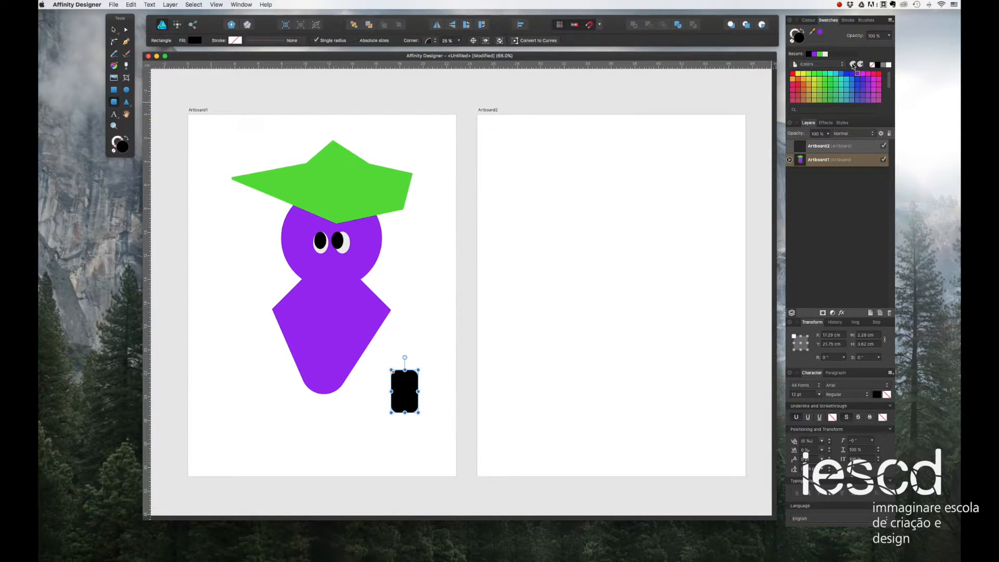
left_click(820, 32)
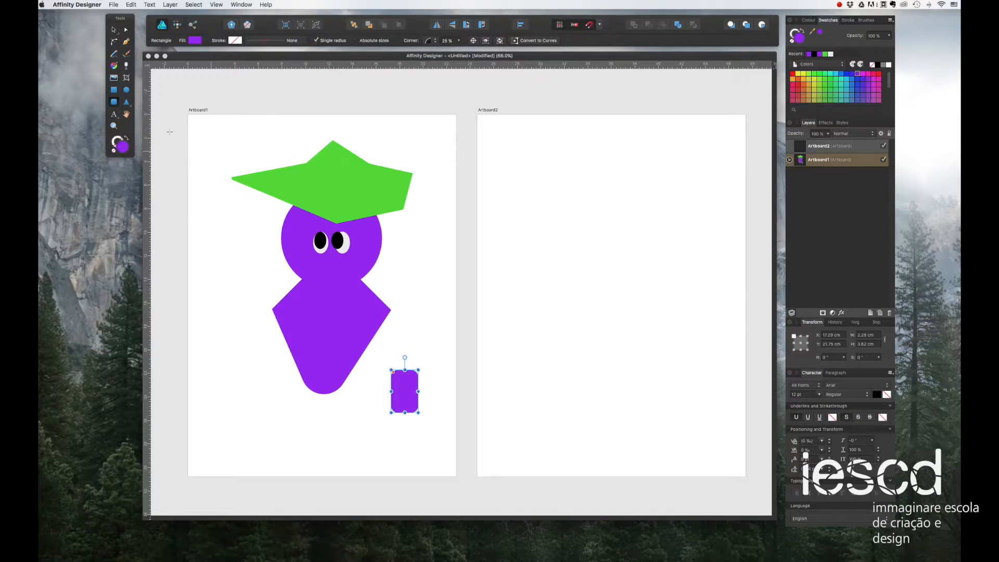
- Delete the small purple rounded rectangle beside the body
left_click(110, 30)
key("Delete")
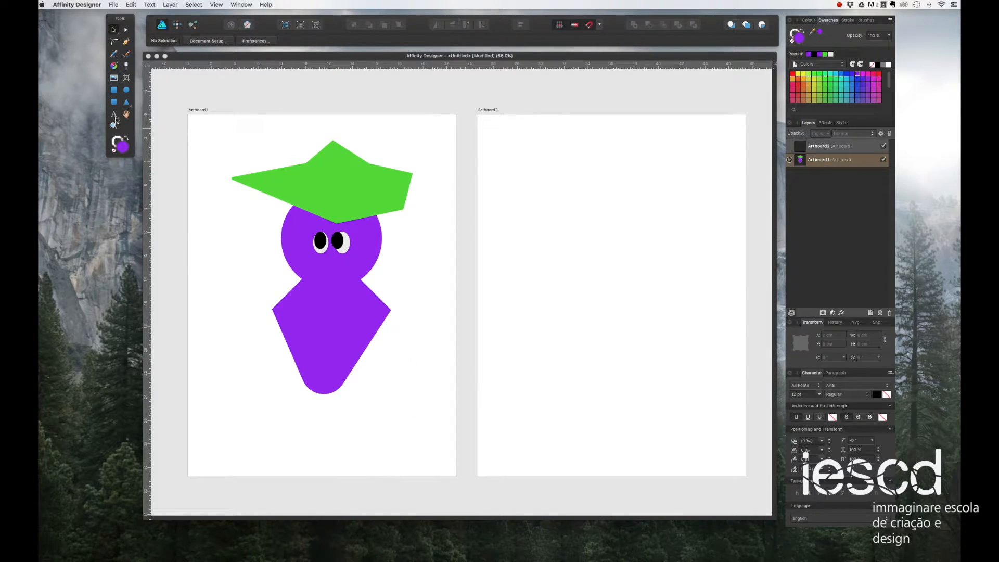
left_click(114, 117)
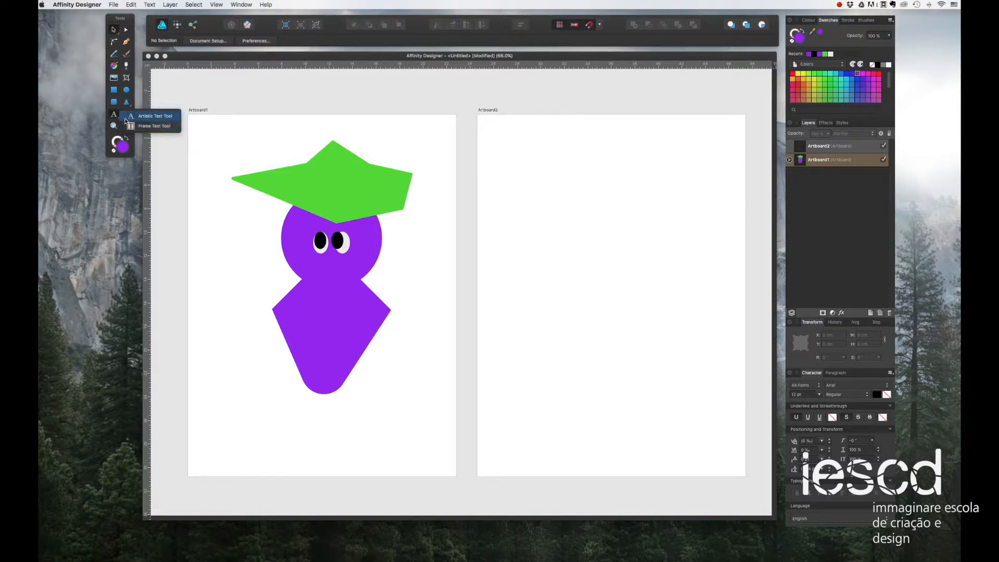
left_click(119, 119)
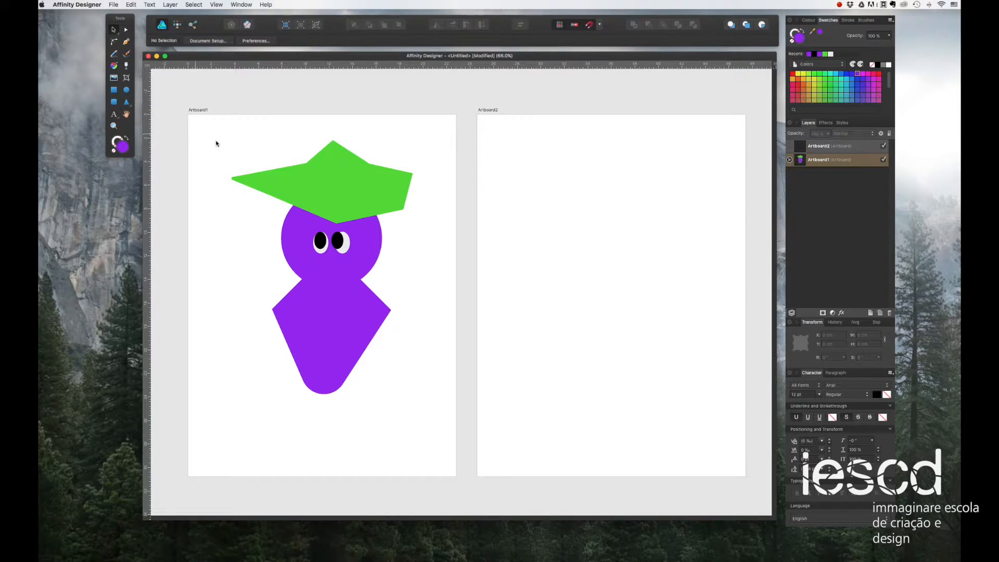
left_click(833, 375)
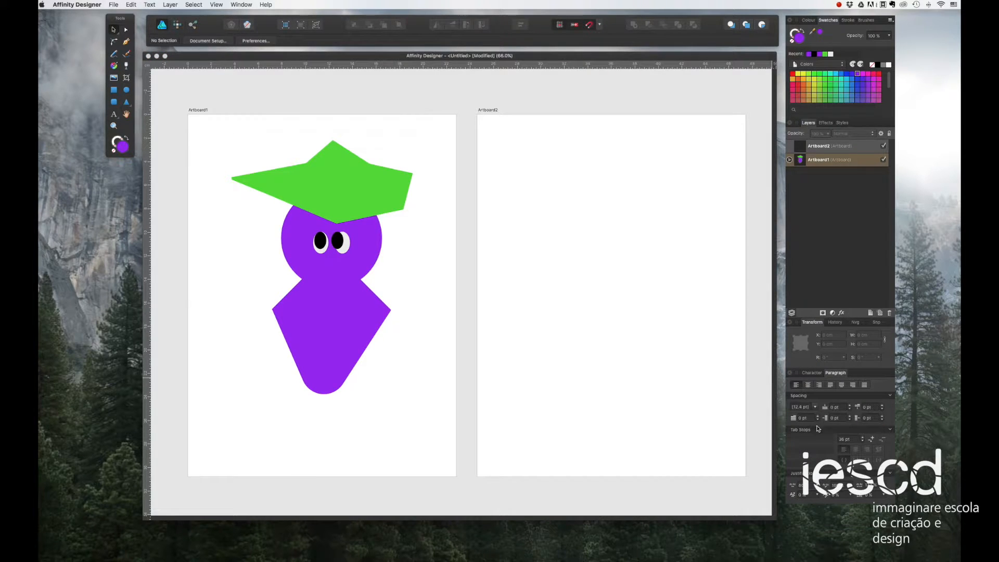
left_click(811, 373)
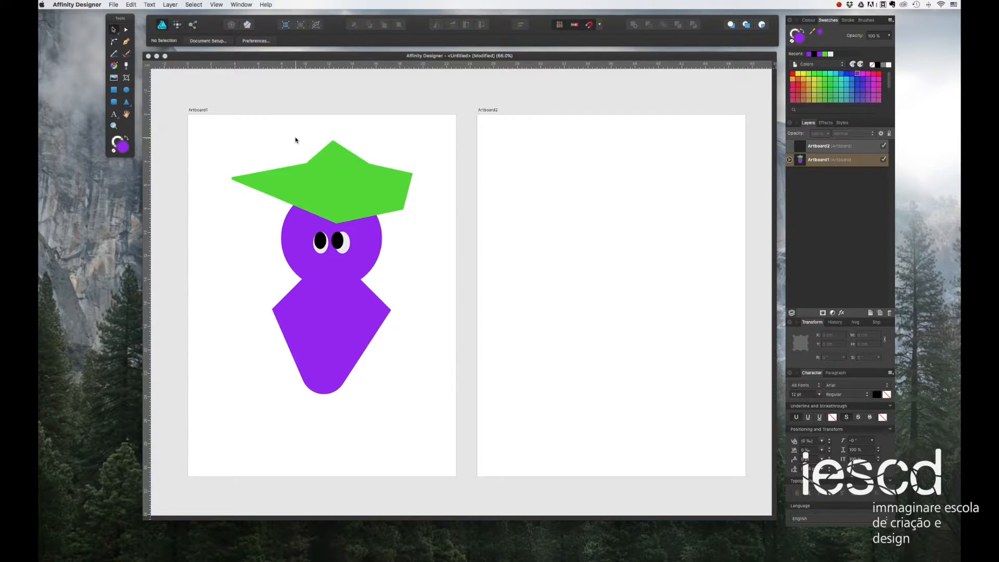
- Draw a purple rectangle about 7 × 7.4 cm on Artboard2 and a green ellipse about 10.2 × 3.1 cm below it
left_click(114, 90)
mouse_move(541, 166)
left_mouse_down()
mouse_move(577, 217)
mouse_move(623, 253)
left_mouse_up()
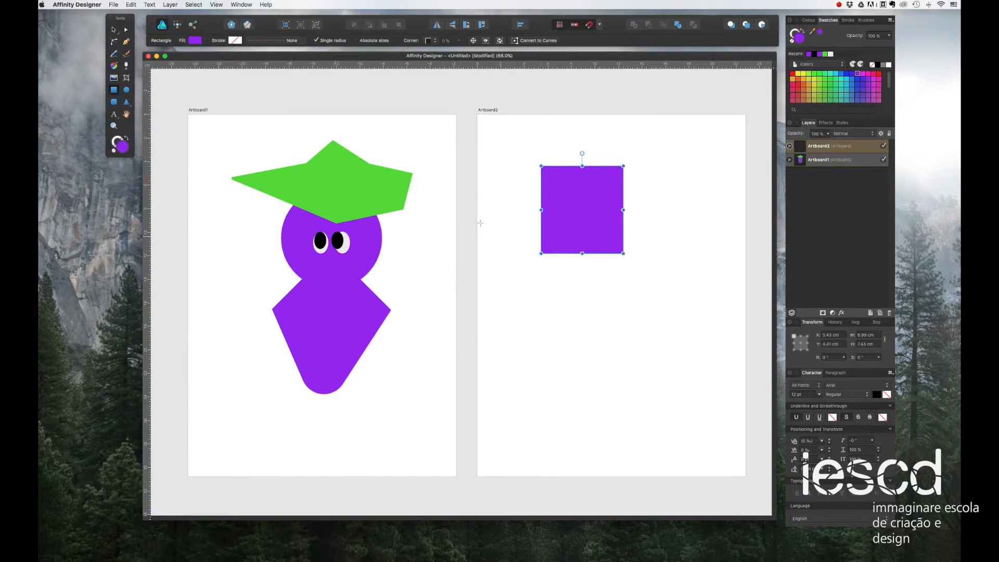
left_click(126, 89)
left_click_drag(644, 299, 523, 263)
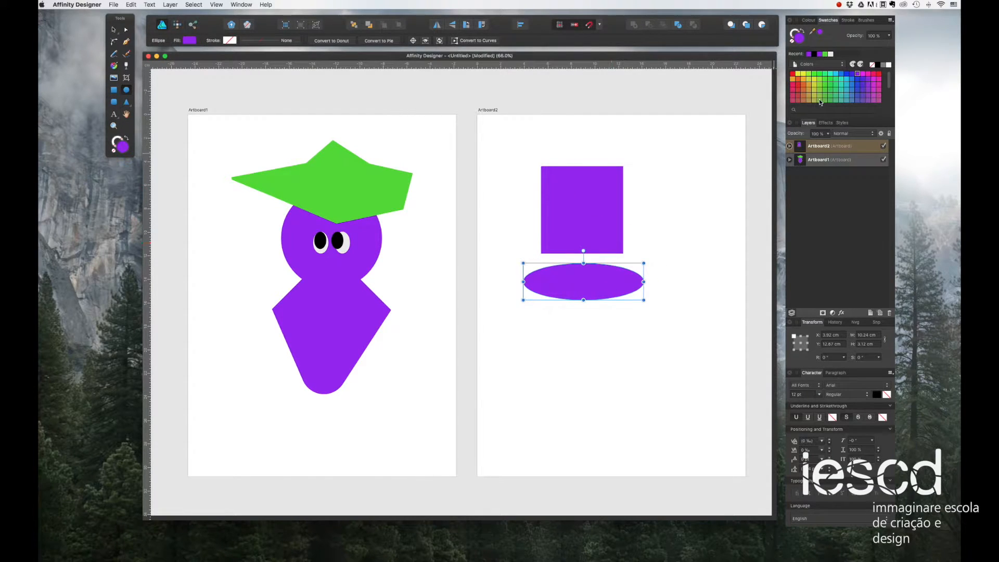
left_click(830, 85)
- Move the rectangle and ellipse together towards the middle of Artboard2, to about X 5.9 cm and Y 7.6 cm
left_click(114, 30)
left_click_drag(522, 145, 653, 308)
left_click_drag(579, 270, 601, 305)
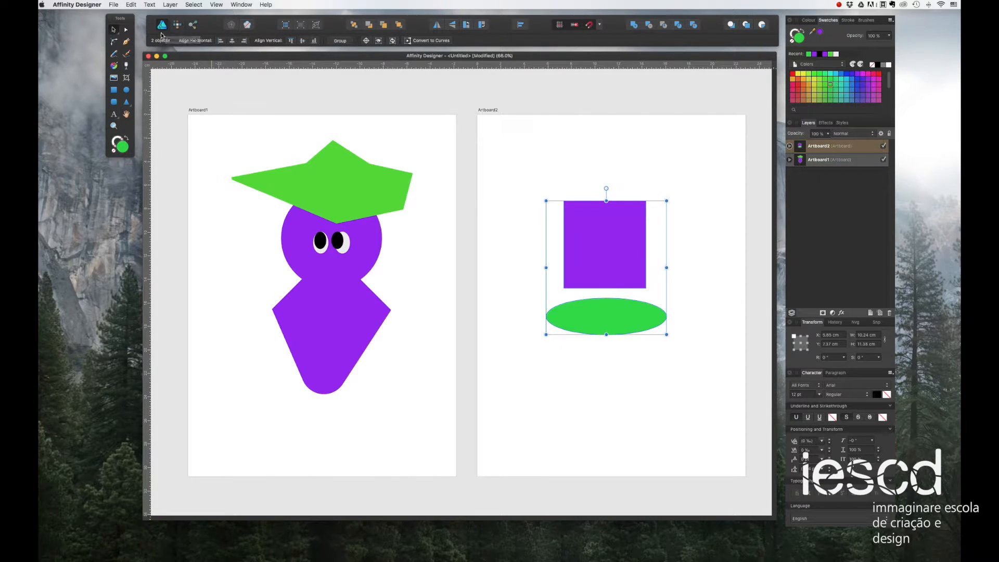
- Switch to the Pixel Persona and look through the layer commands and the available adjustment types
left_click(176, 26)
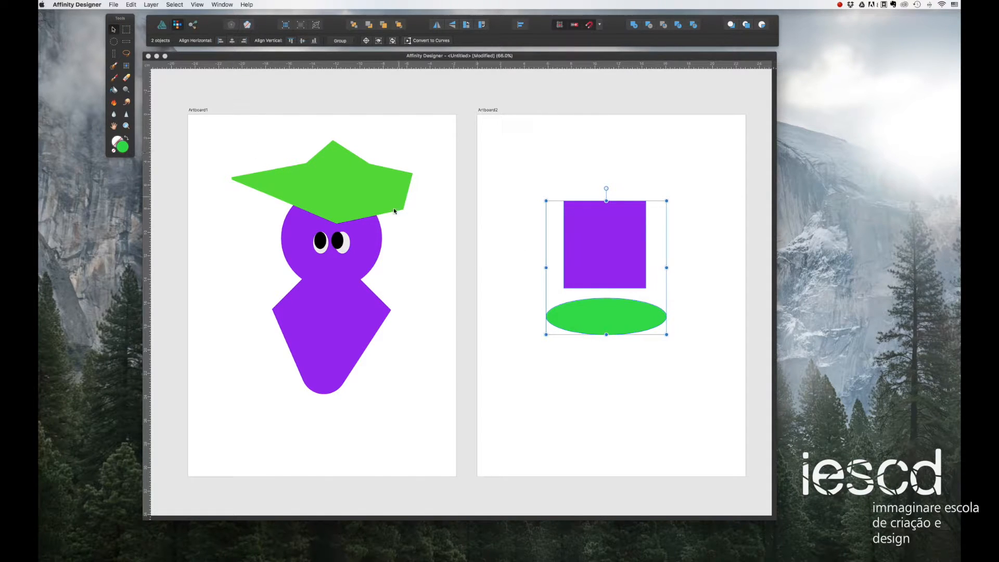
mouse_move(752, 555)
left_click(173, 5)
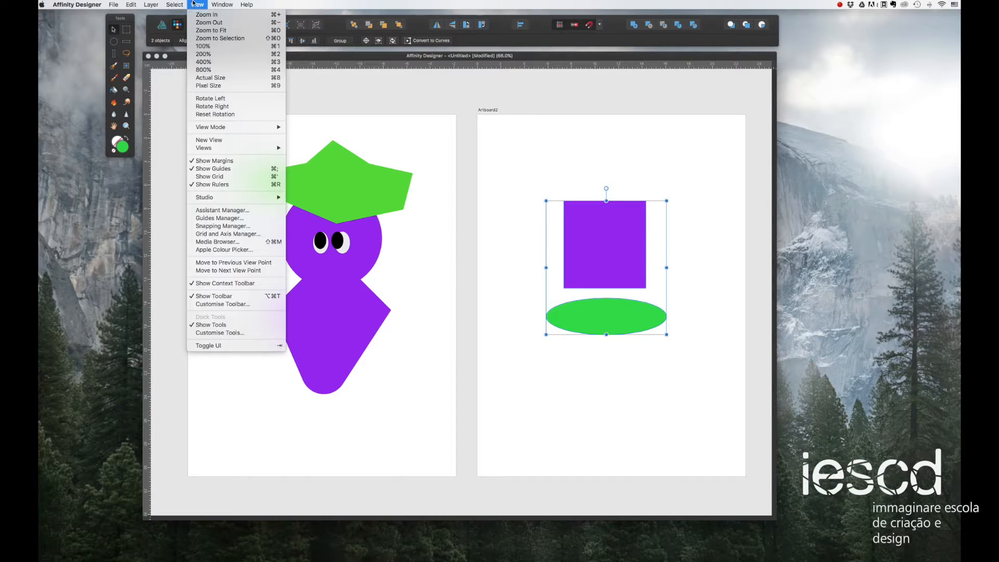
mouse_move(154, 3)
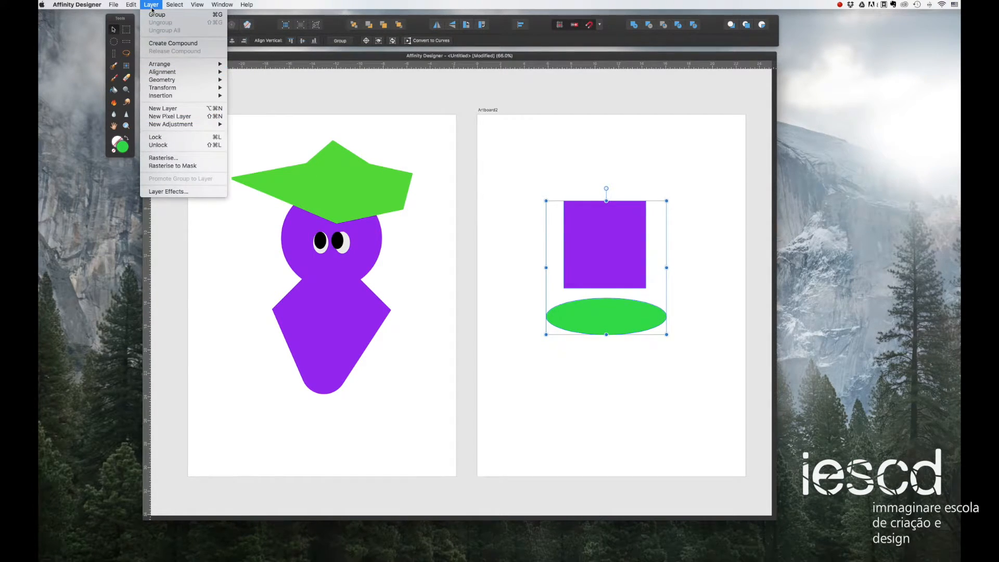
mouse_move(157, 125)
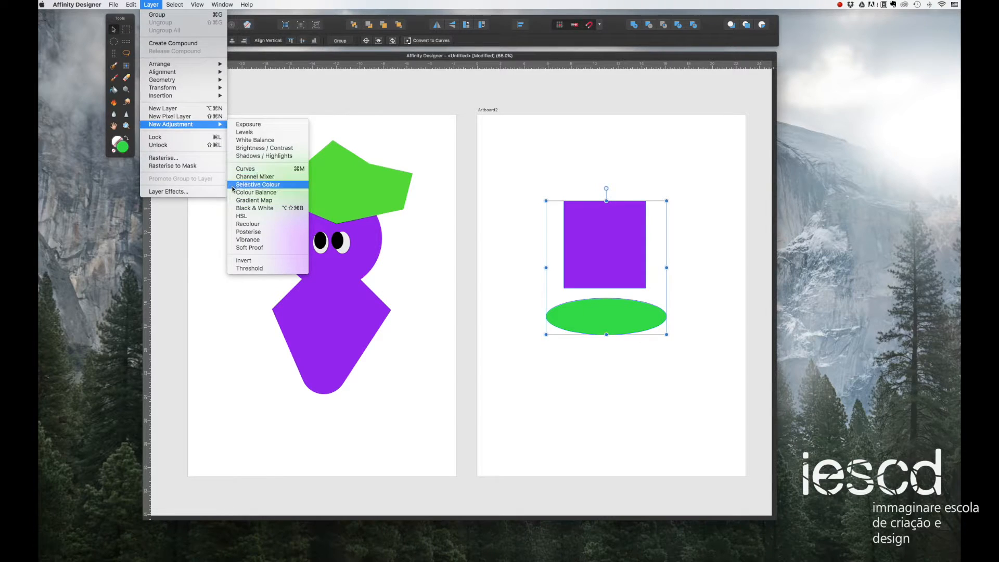
left_click(172, 237)
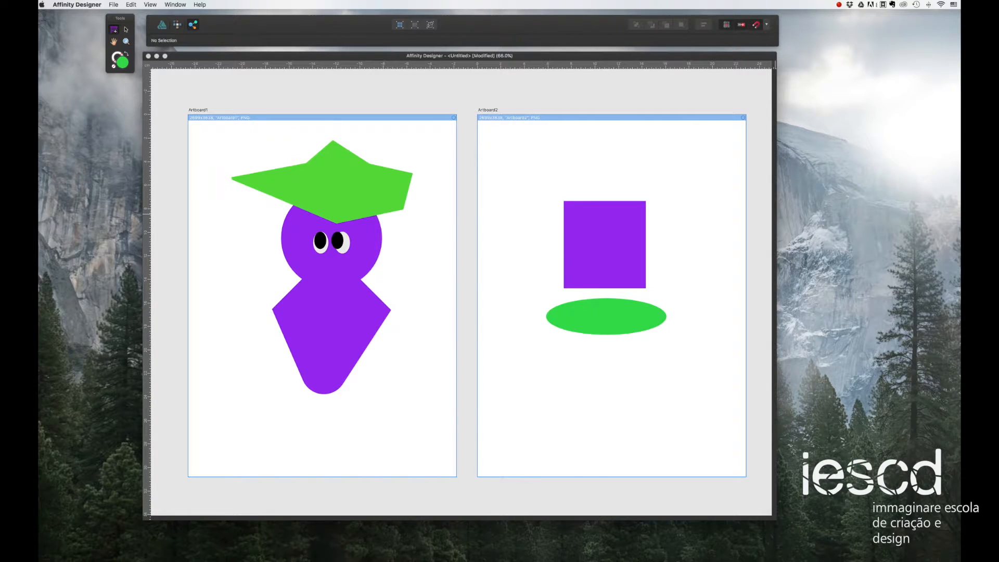
- Export the Artboard1 and Artboard2 slices as PNG files to the Desktop from the Export Persona
left_click(611, 295)
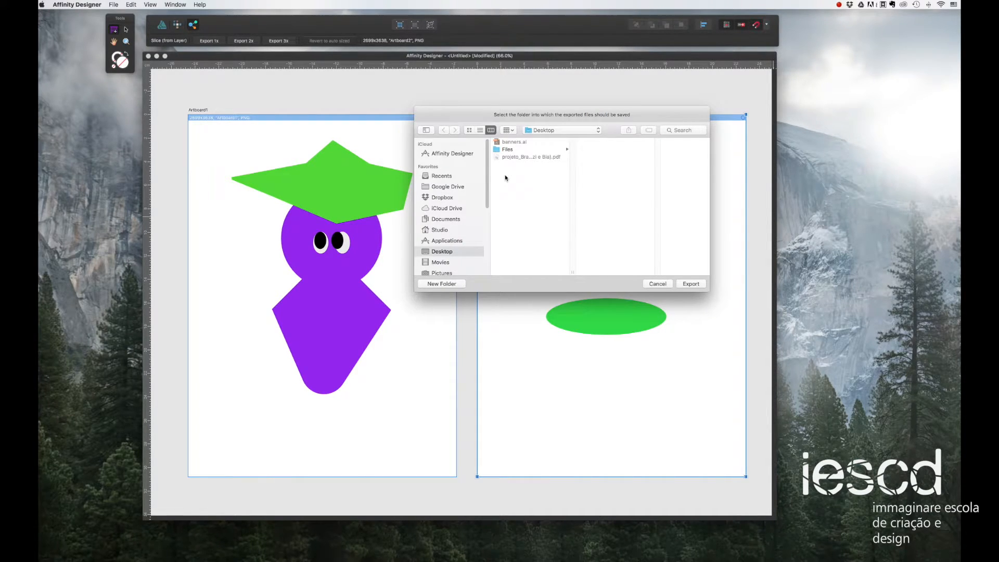
left_click(690, 284)
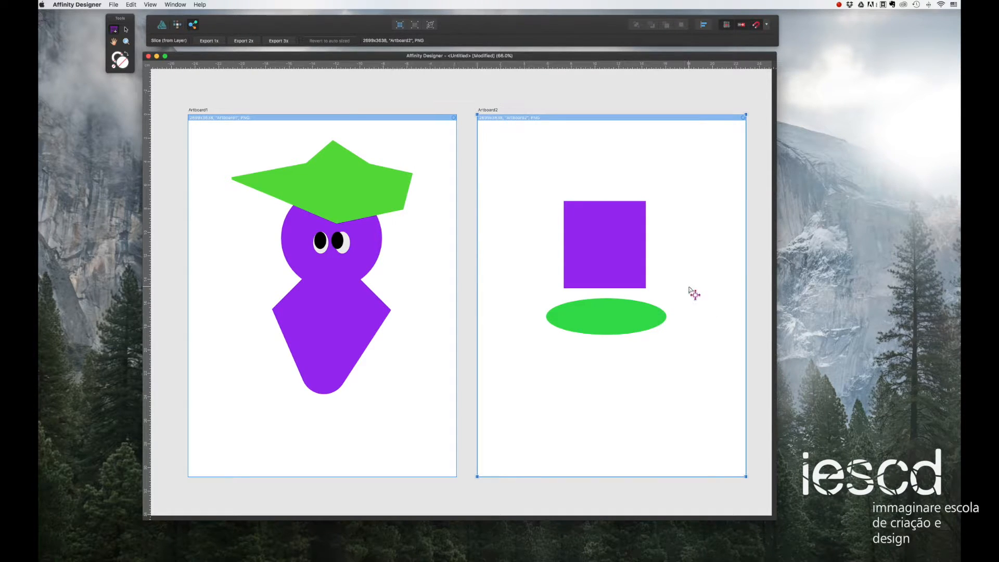
left_click(845, 288)
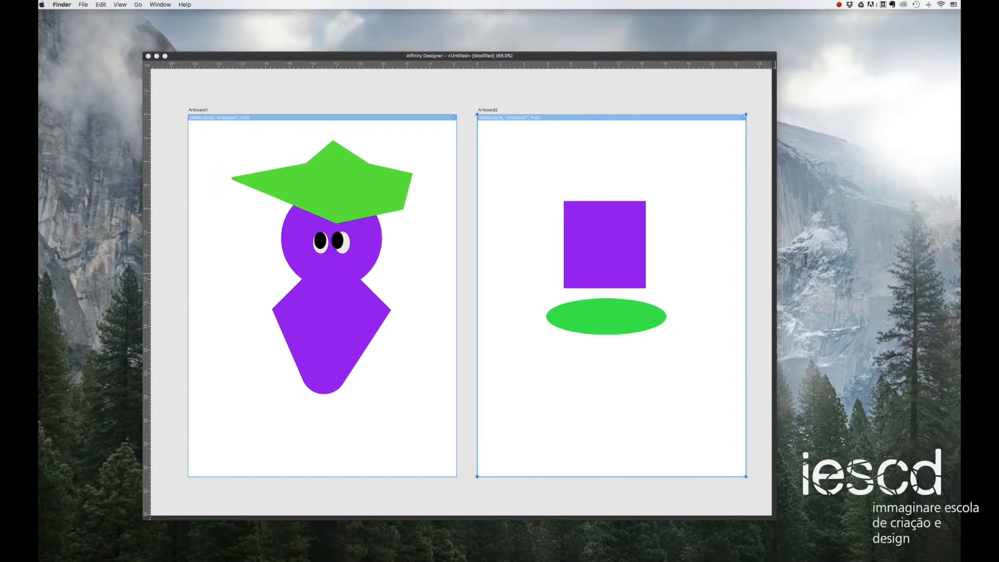
left_click(673, 59)
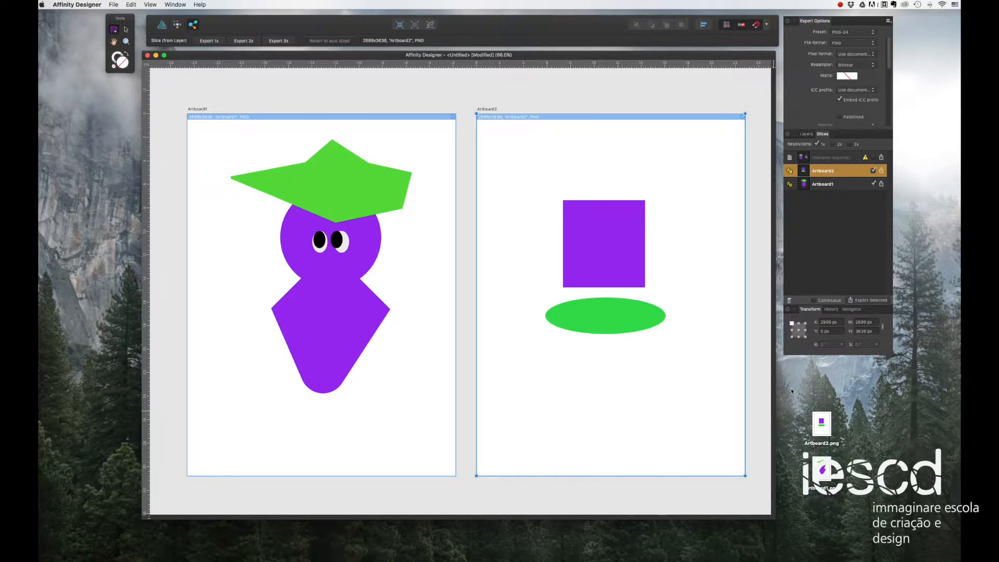
- Preview the two exported artboard PNG files on the desktop in turn and close the preview
left_click(813, 433)
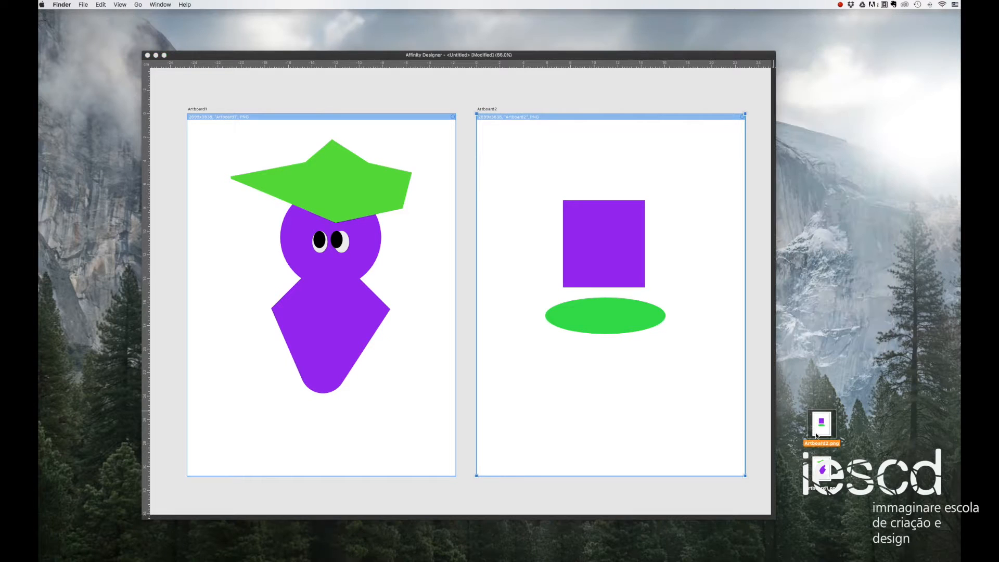
key("space")
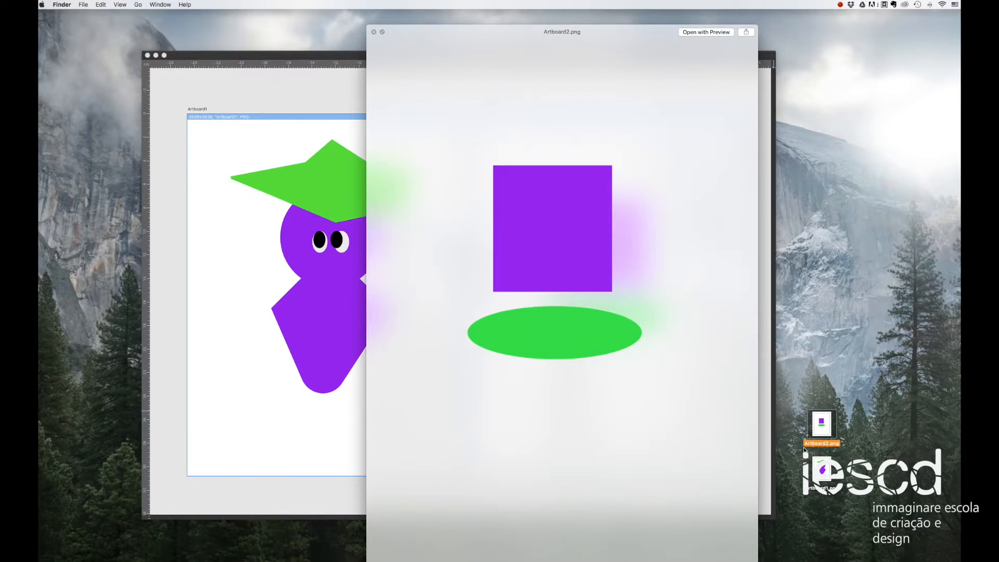
key("Down")
key("Up")
key("Down")
key("Up")
left_click(813, 354)
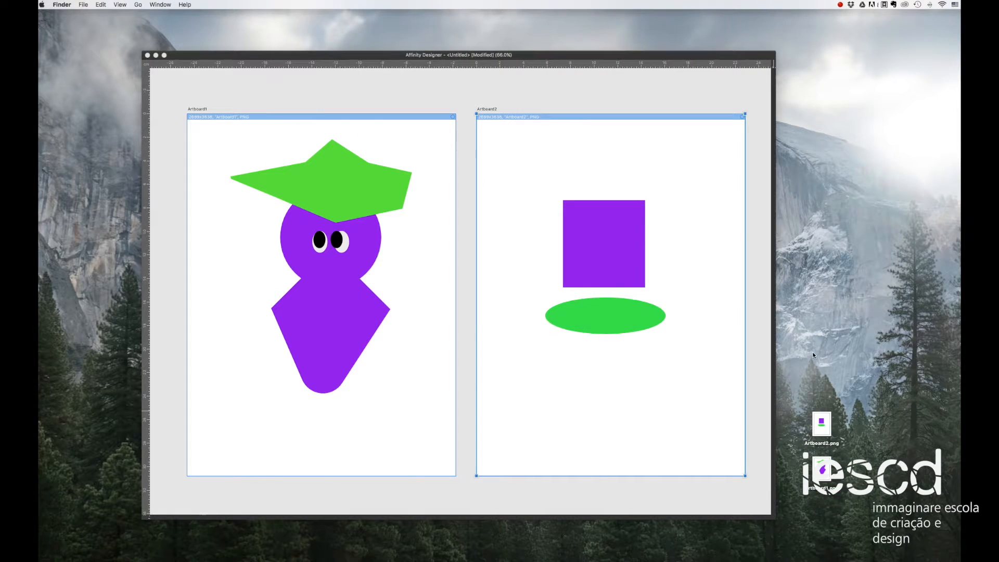
- Return to Affinity Designer and enable continuous export of the slices
left_click(610, 53)
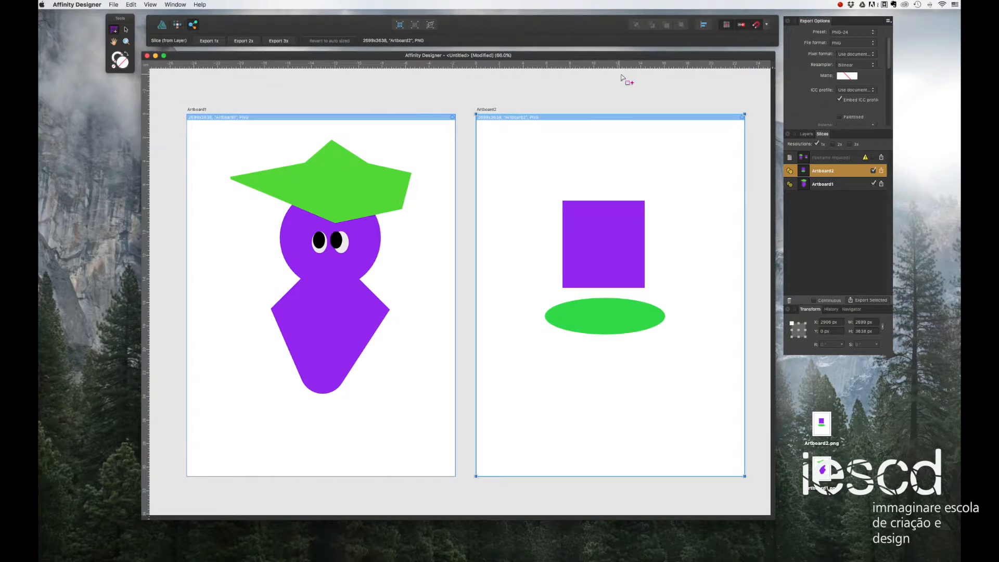
left_click(814, 301)
- In the Designer Persona, delete the purple rectangle on Artboard2 and stretch the green ellipse upwards to about 11.7 cm high
left_click(162, 26)
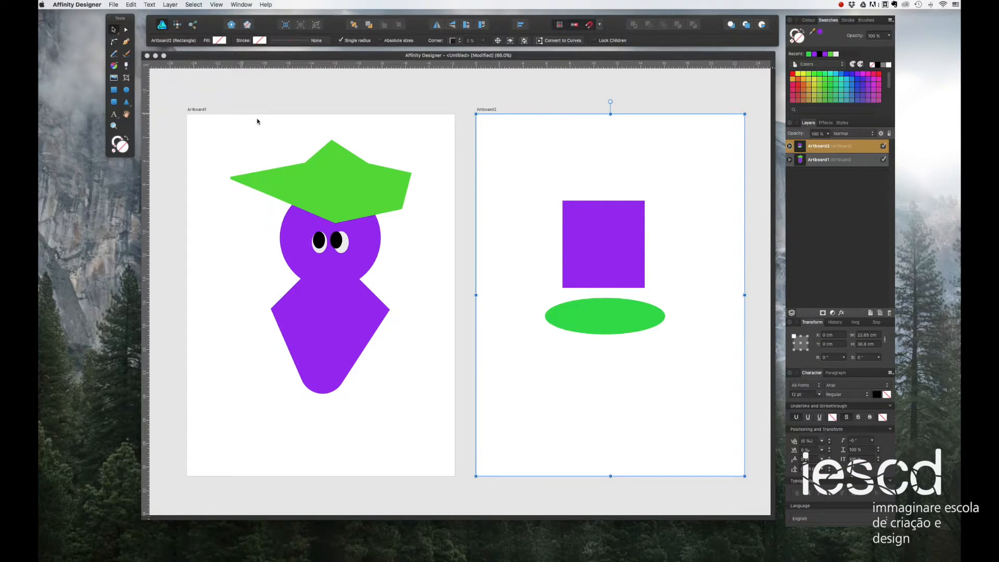
left_click(590, 260)
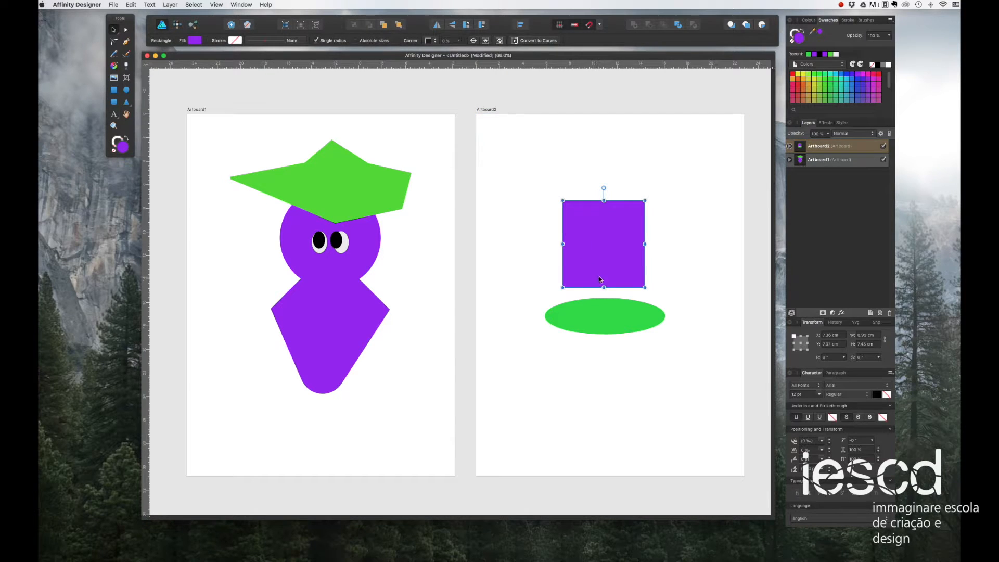
key("Delete")
left_click(605, 311)
left_click_drag(605, 298, 606, 196)
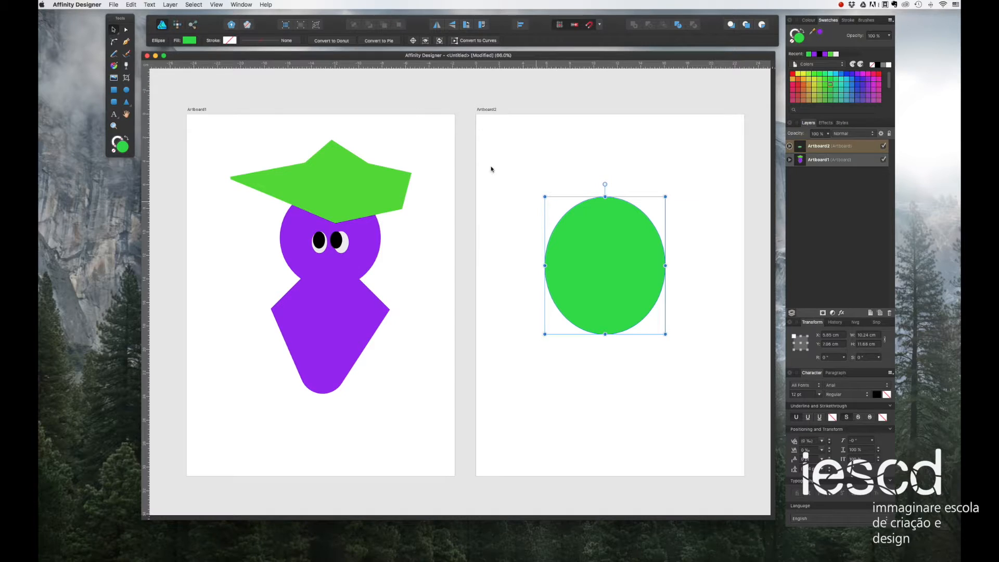
- Go back to the Export Persona and preview the re-exported Artboard2.png on the desktop
left_click(192, 25)
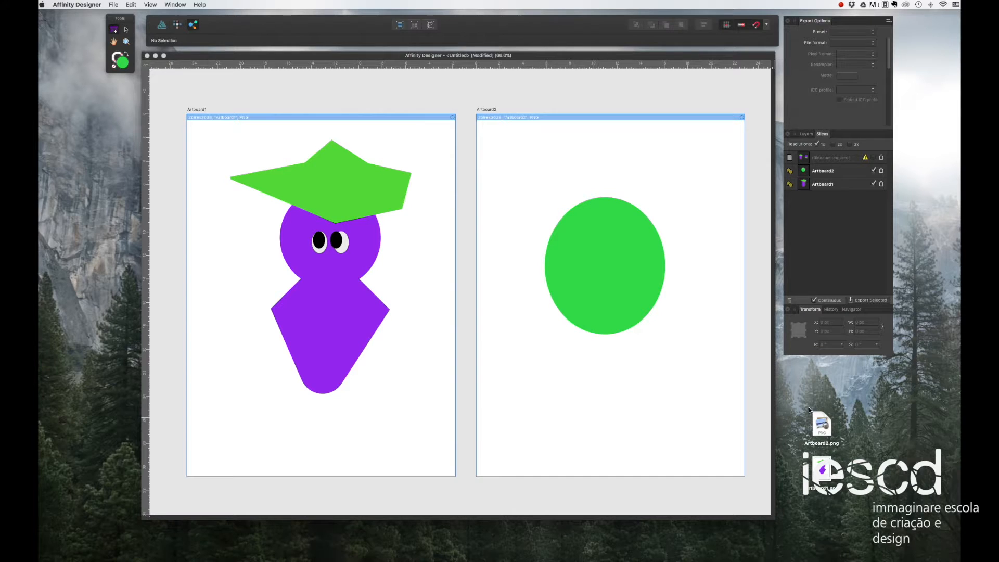
left_click(820, 434)
key("space")
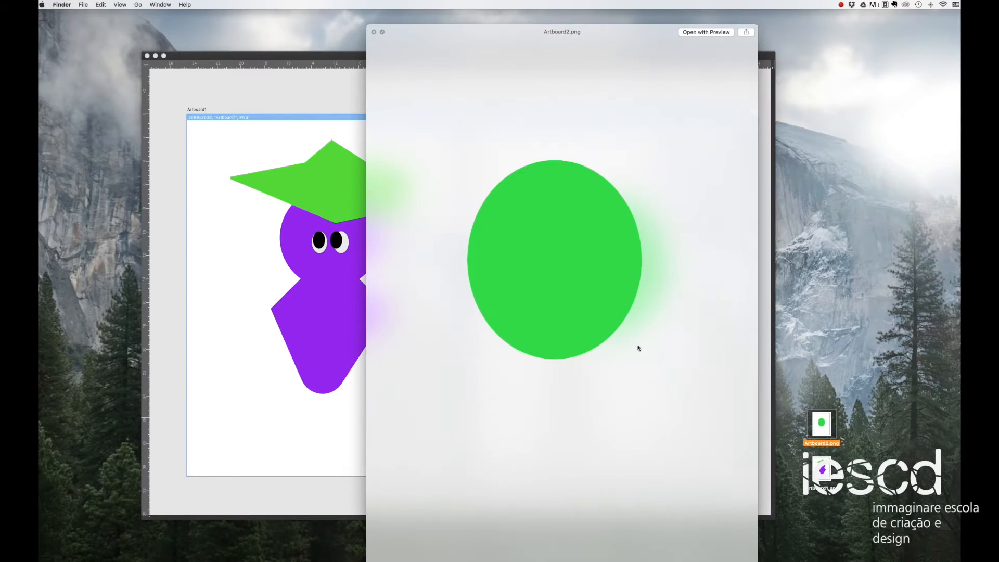
key("space")
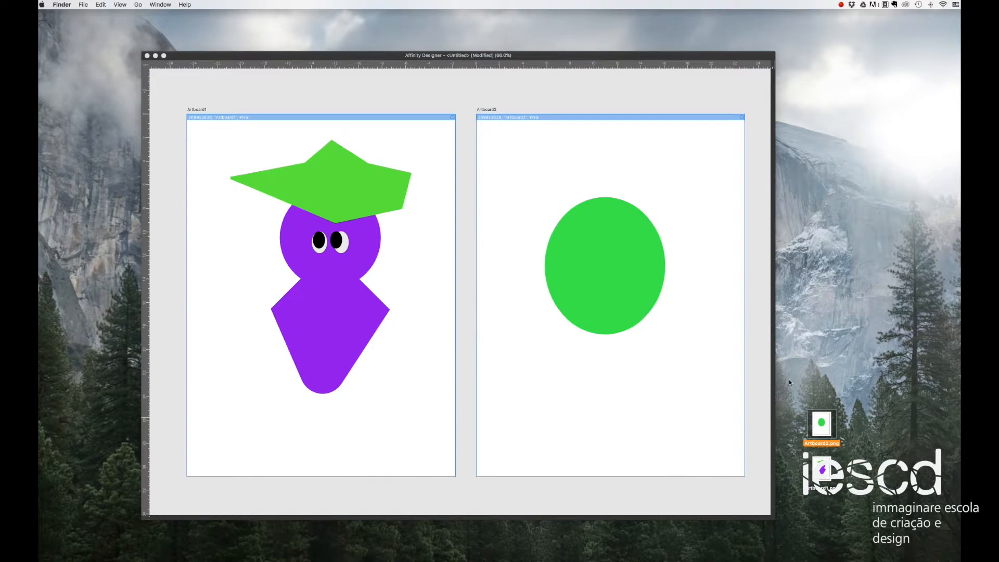
left_click(795, 394)
- Return to Affinity Designer and switch to the Pixel Persona
left_click(593, 64)
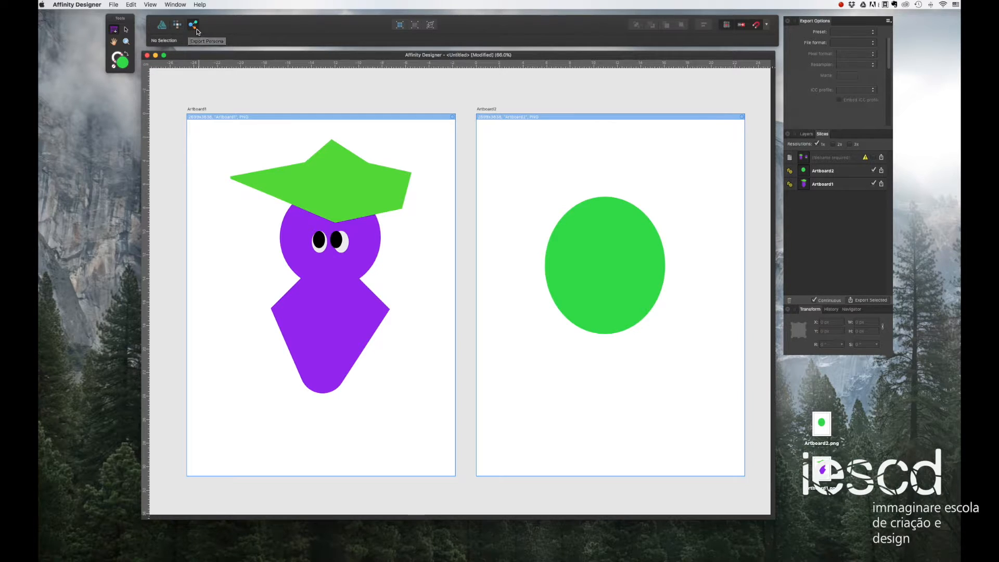
left_click(176, 26)
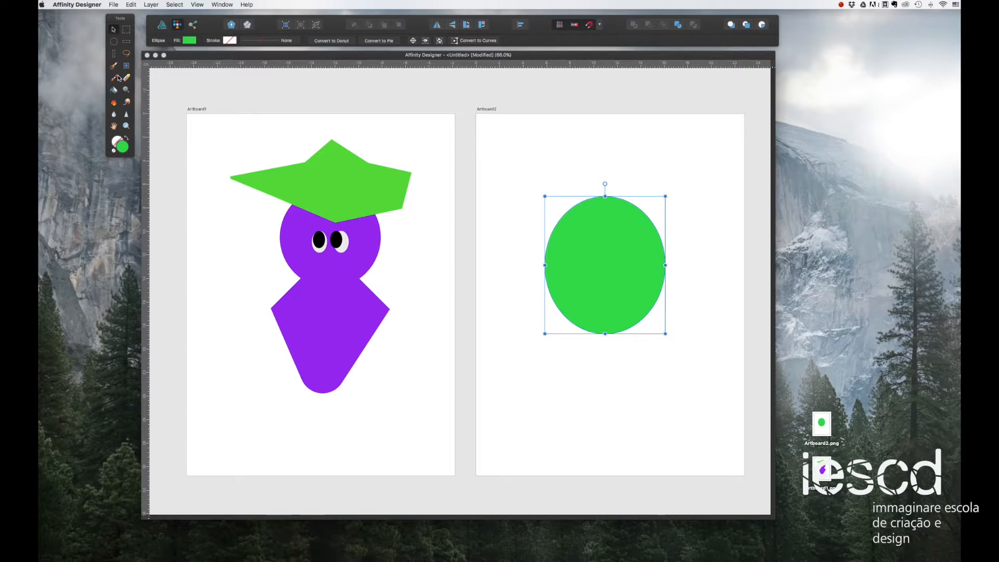
- Switch to the Designer Persona, minimise the document and open the desktop file banners.ai in Affinity Designer
left_click(162, 25)
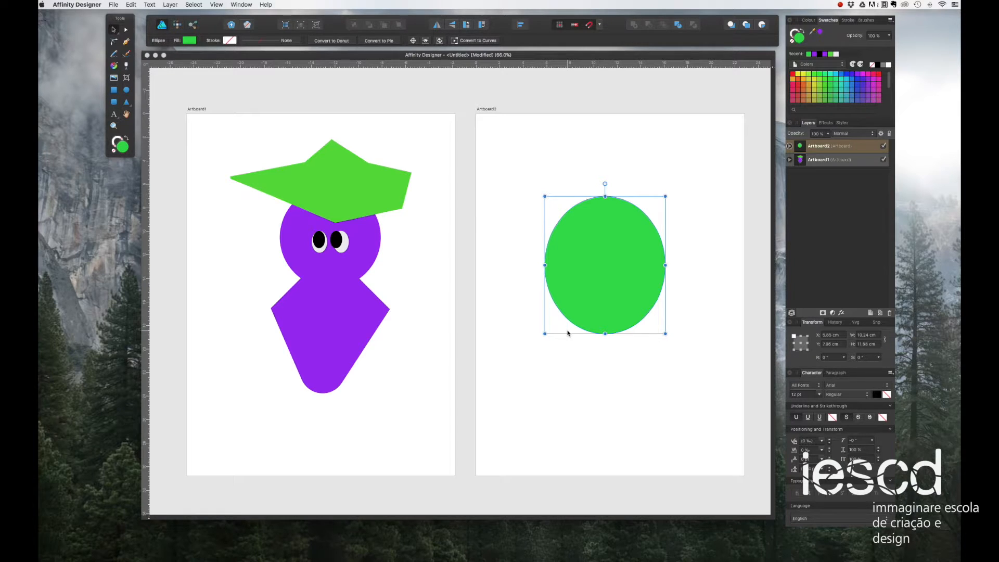
left_click(155, 55)
left_click_drag(694, 368, 480, 166)
left_click(472, 184)
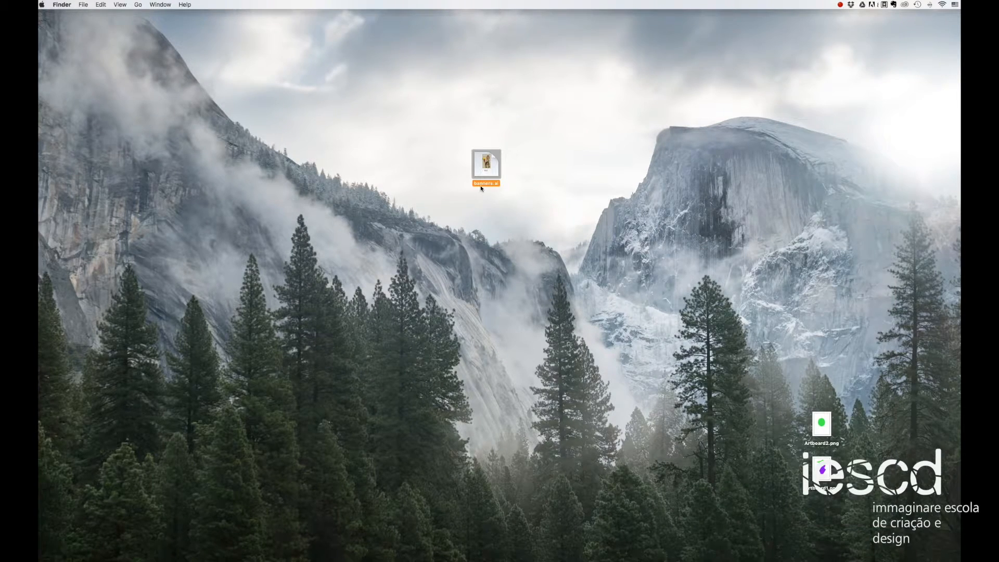
left_click_drag(498, 183, 737, 558)
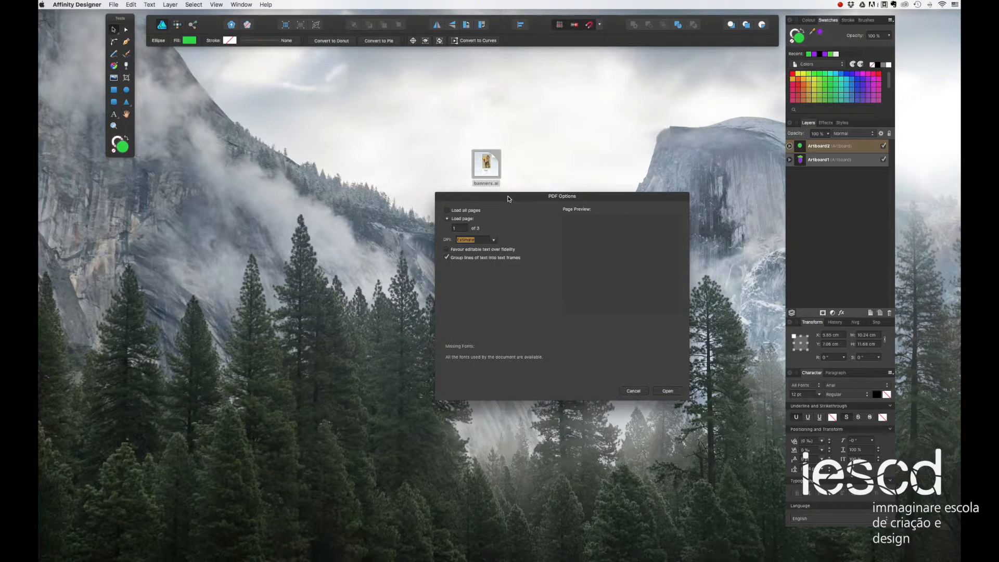
- In the PDF options, choose to load all pages of banners.ai and open them
left_click_drag(508, 198, 439, 172)
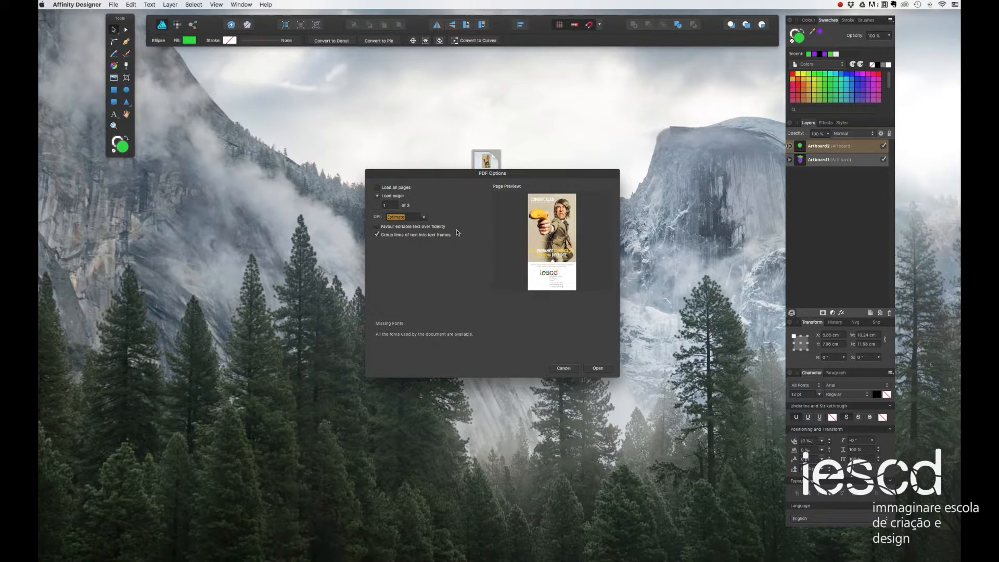
left_click_drag(437, 177, 457, 227)
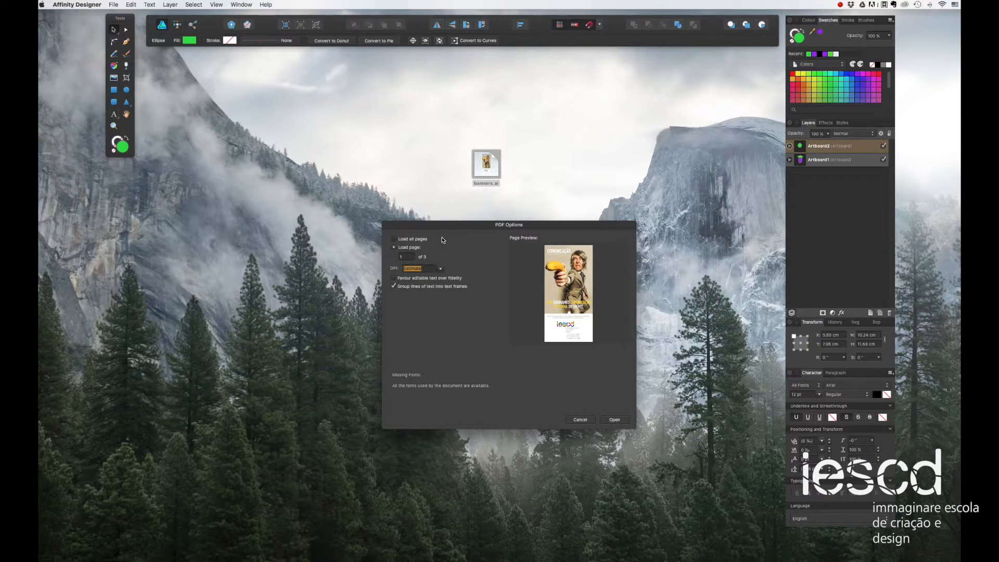
left_click_drag(484, 228, 481, 220)
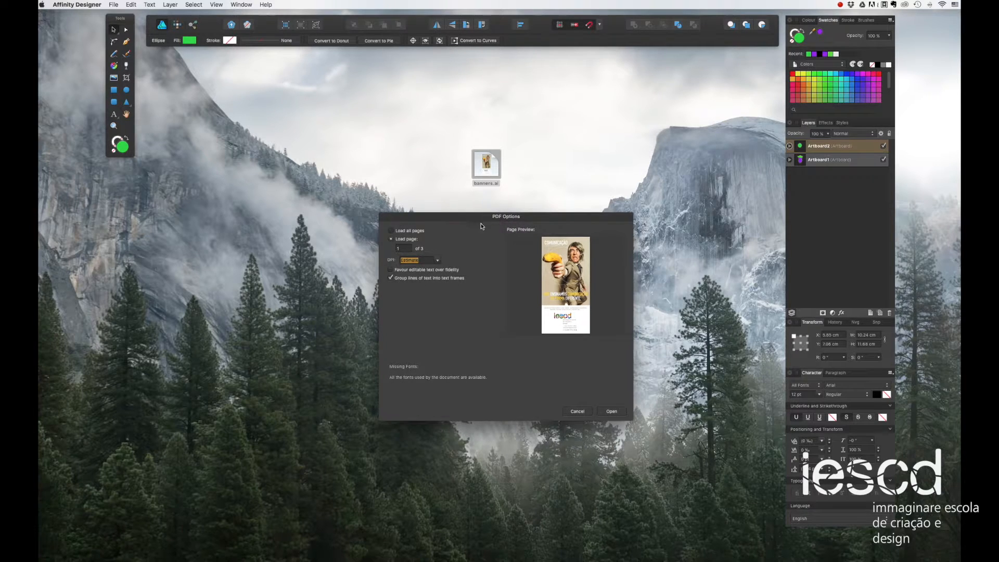
left_click(391, 231)
left_click(610, 412)
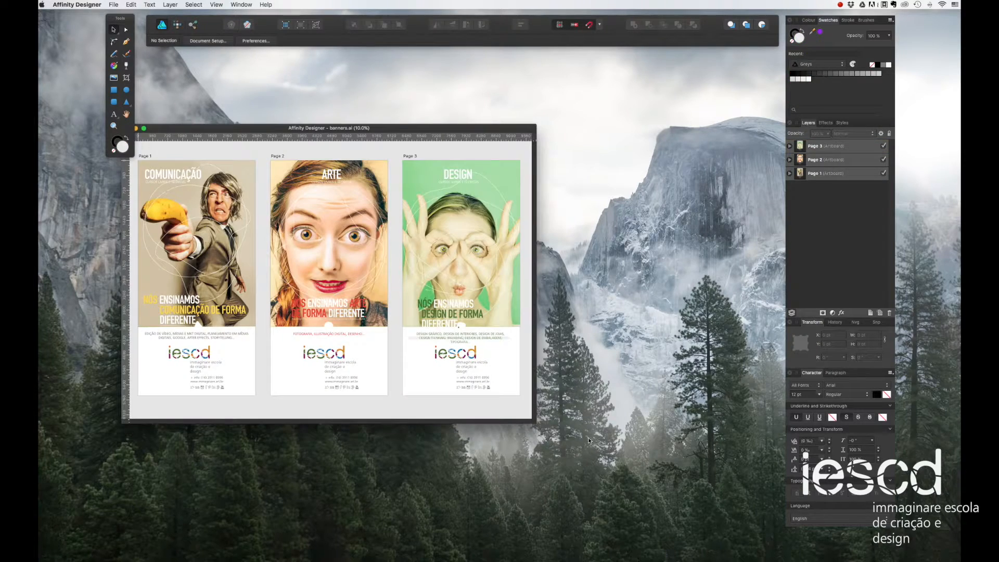
- Reposition and enlarge the banners.ai window, with its three pages centred in the view
left_click_drag(216, 131, 245, 66)
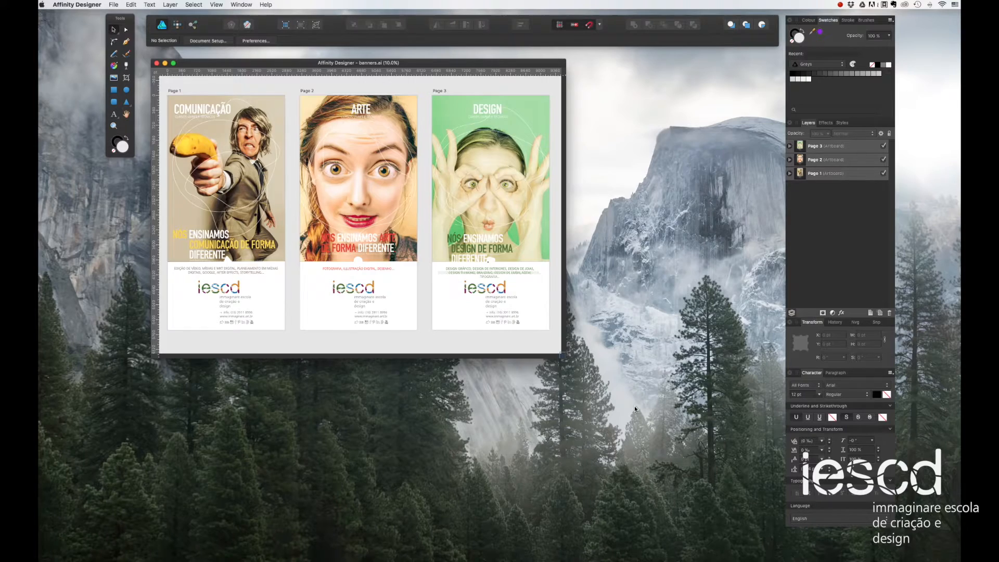
left_click_drag(635, 407, 640, 403)
left_click_drag(559, 350, 777, 524)
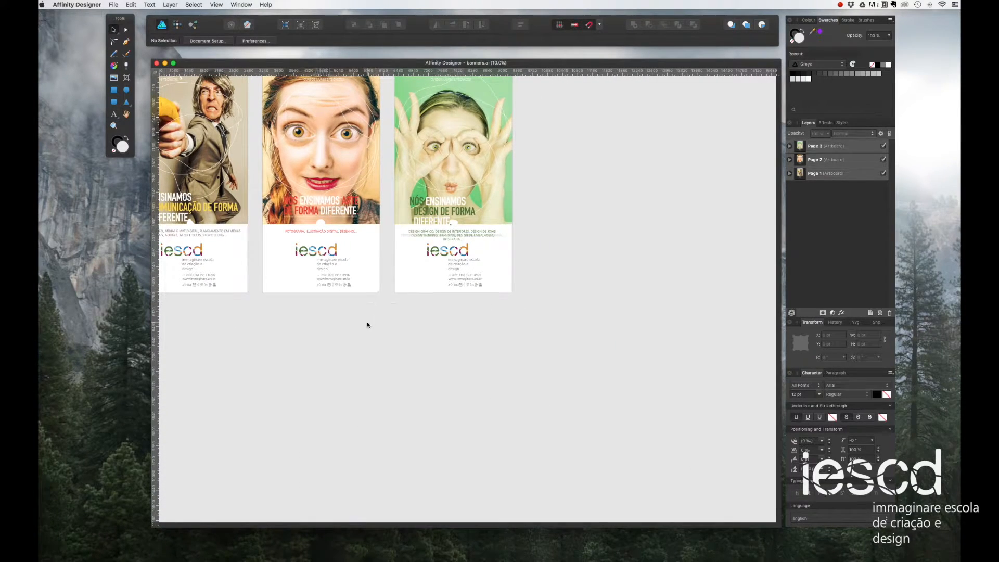
left_click_drag(348, 318, 498, 389)
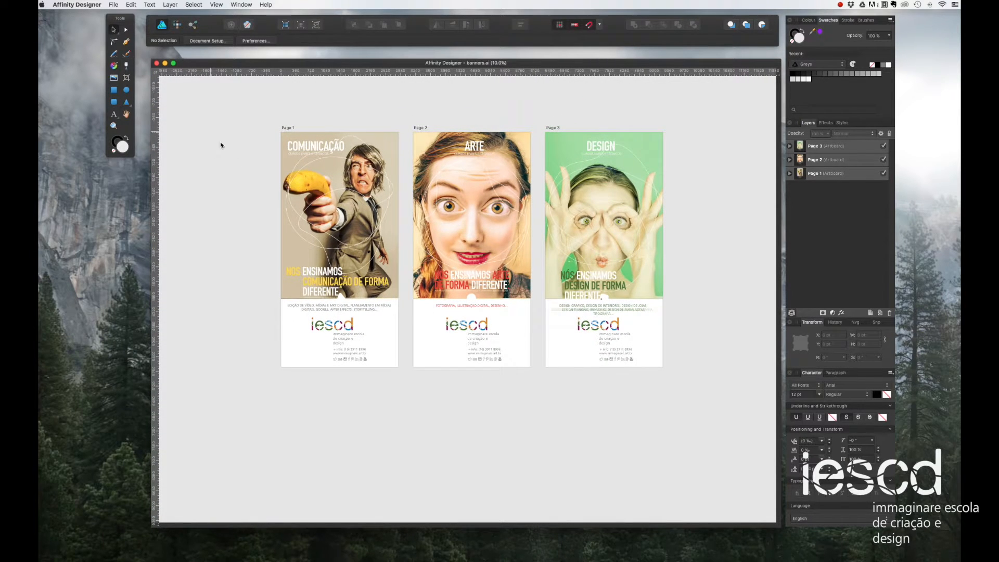
- Widen the slogan's text frame on Page 3 so it fits two lines, and raise the slogan on Page 1
left_click(581, 281)
left_click_drag(644, 282, 656, 282)
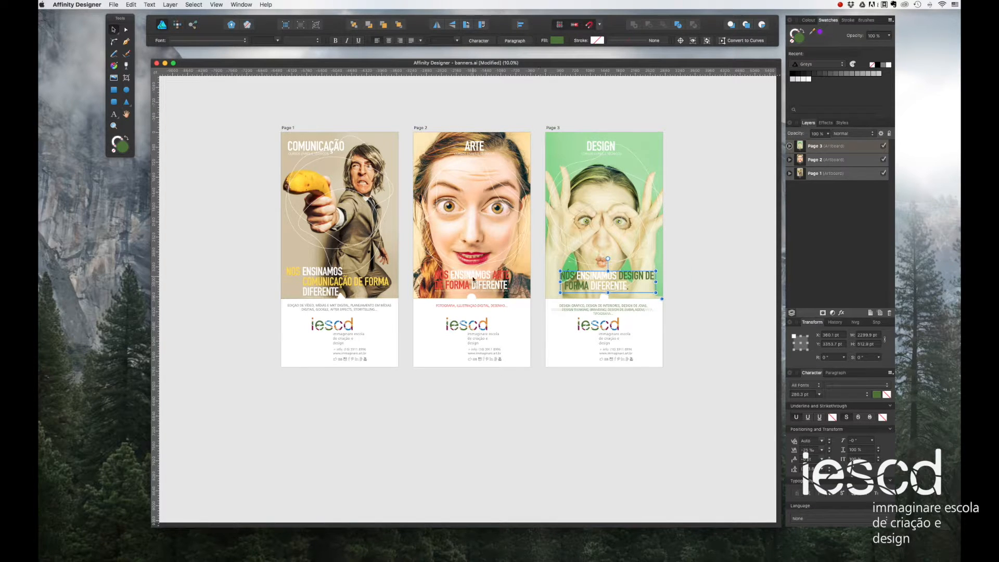
left_click(325, 287)
left_click_drag(340, 267, 367, 260)
left_click(399, 385)
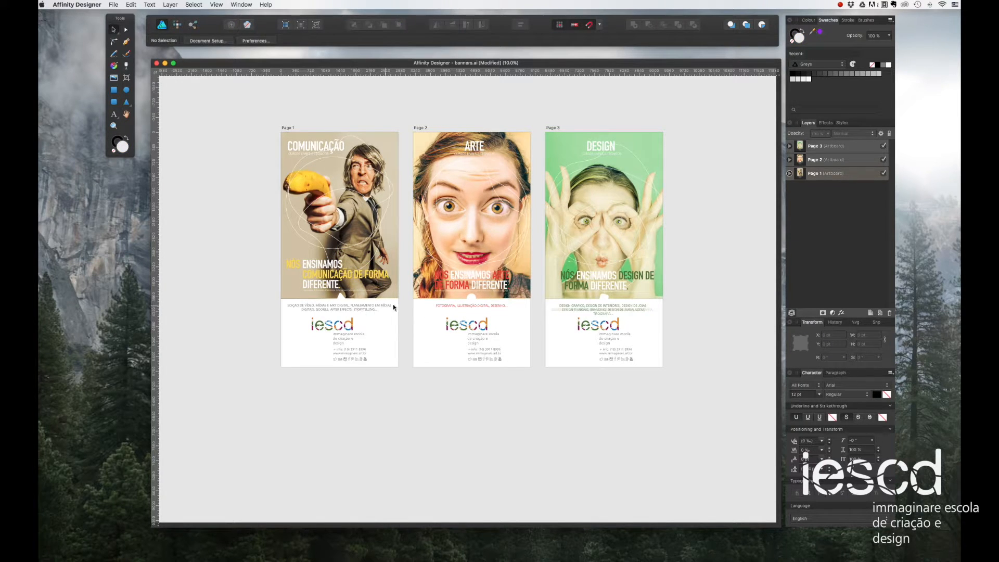
- Pull the colour overlays on Page 1 away from the photo and align the photo with the page's upper edge
left_click_drag(386, 146, 449, 122)
left_click_drag(289, 155, 317, 167)
left_click(319, 136)
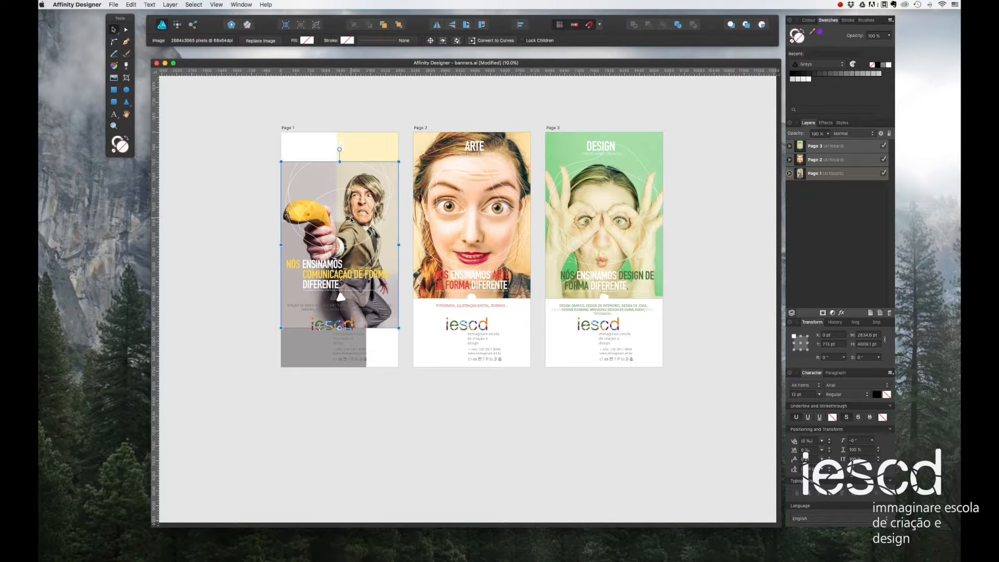
left_click_drag(288, 178, 287, 144)
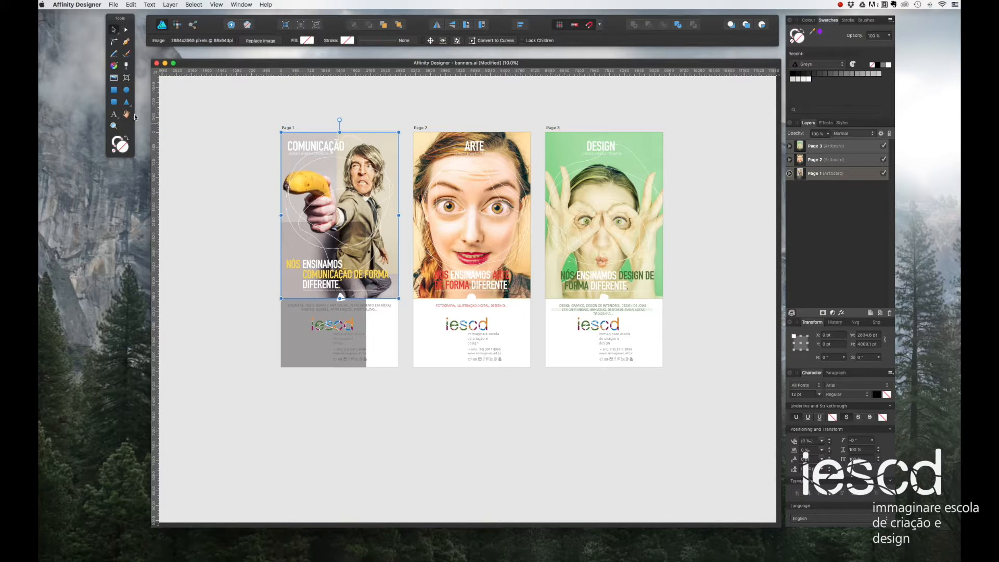
- Review the PSD export settings and the available export areas, and close the dialog without exporting
left_click_drag(285, 212, 378, 258)
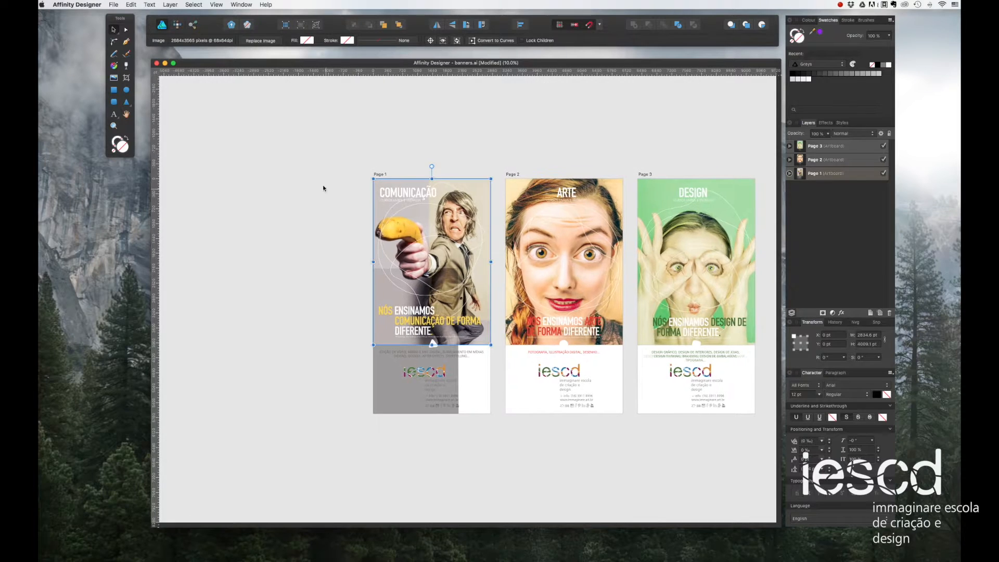
left_click(114, 4)
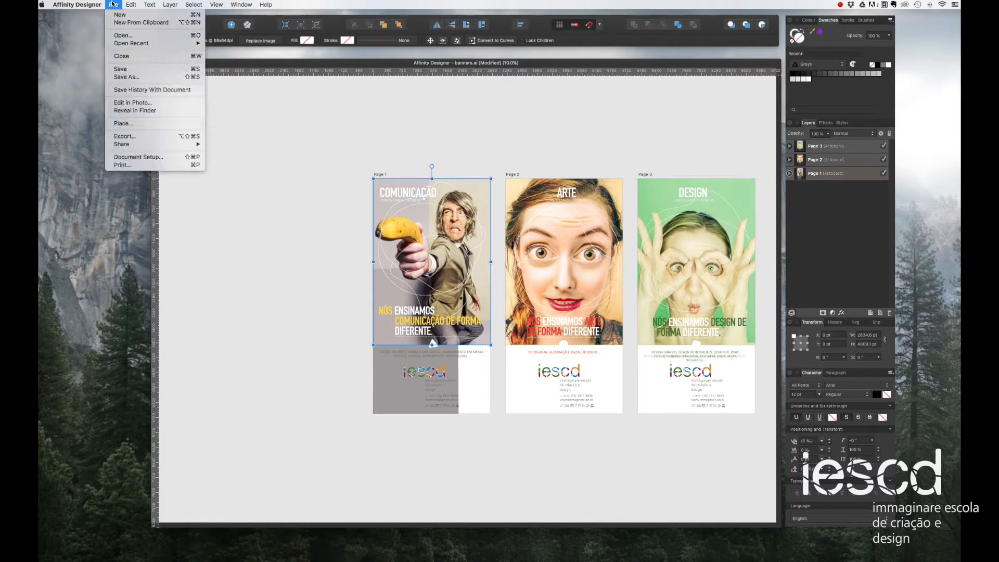
left_click(122, 137)
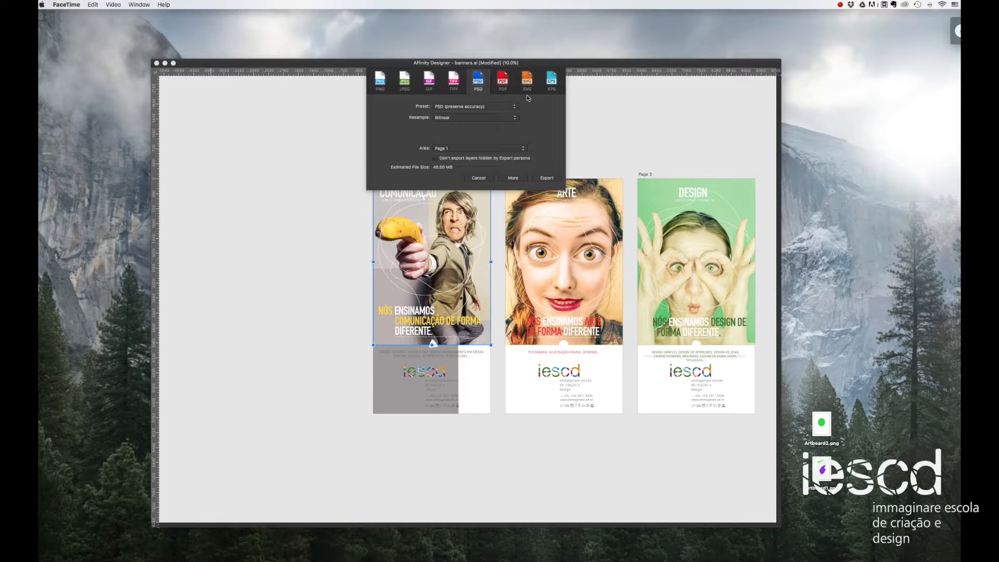
left_click(425, 119)
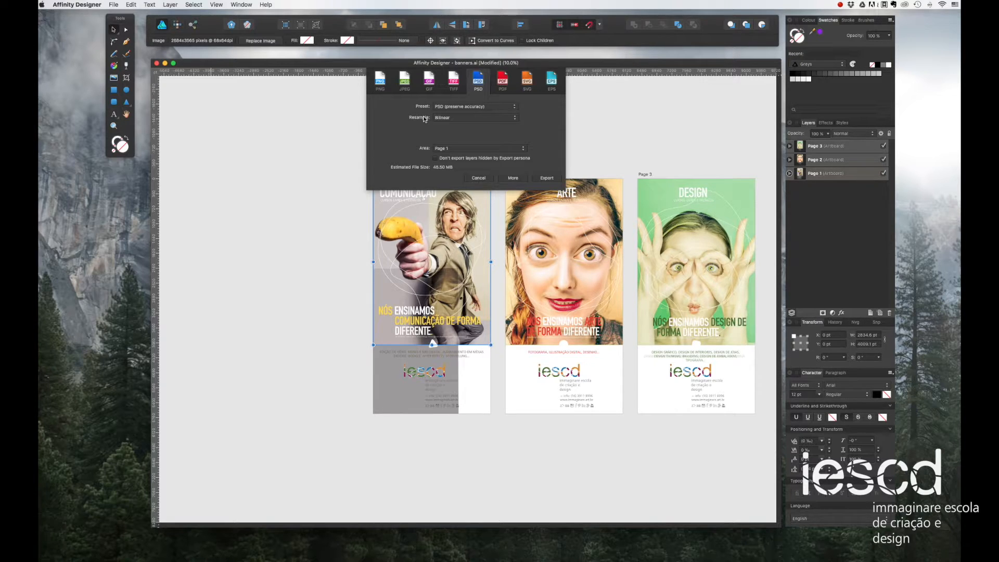
left_click(441, 150)
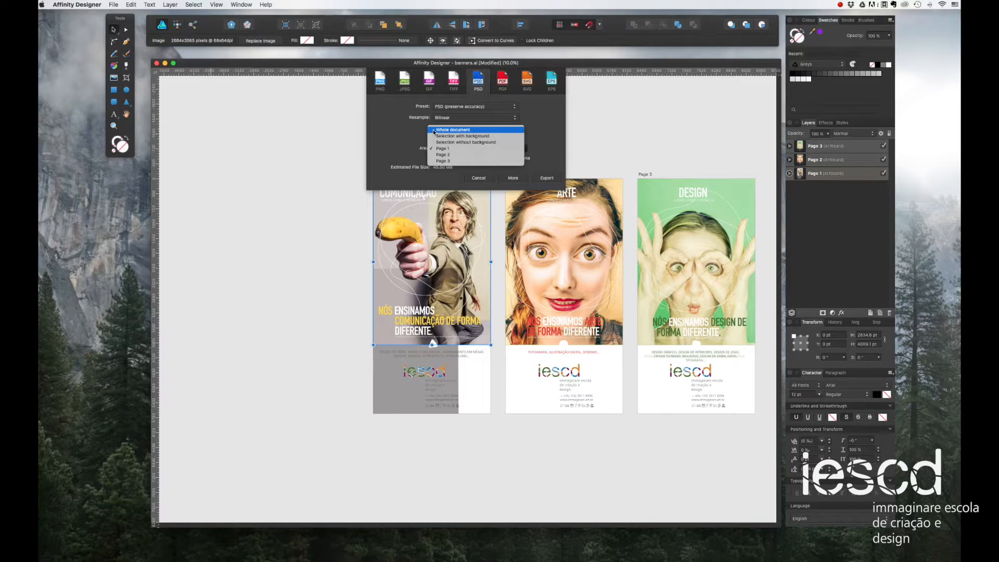
left_click(313, 131)
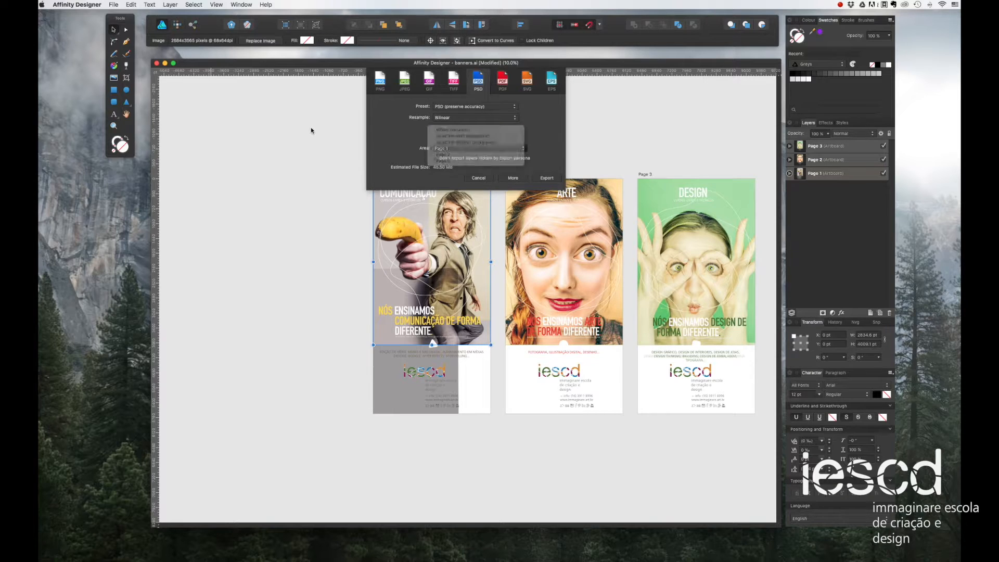
left_click(480, 179)
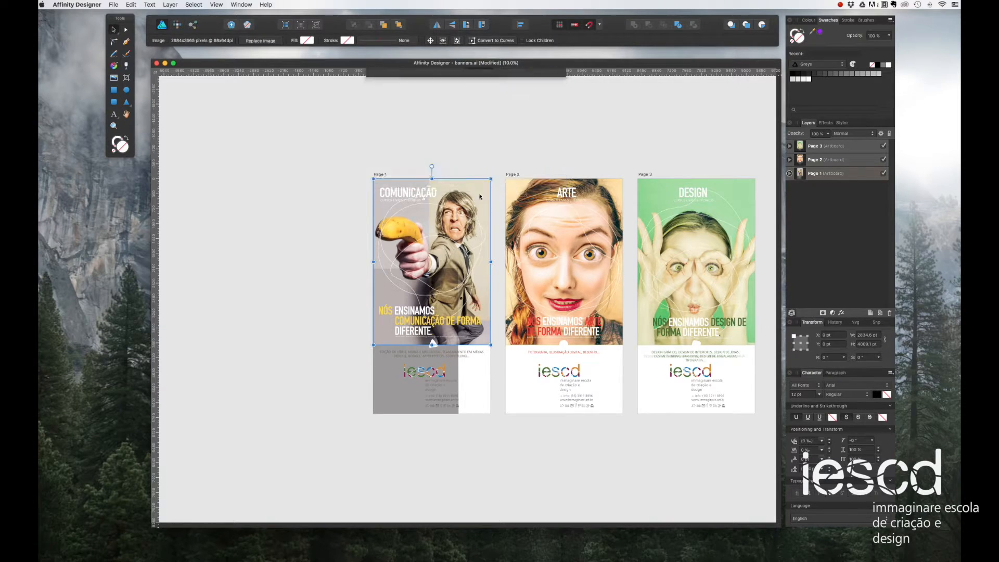
- Delete the two displaced colour overlays from Page 1
left_click(319, 200)
left_click(480, 194)
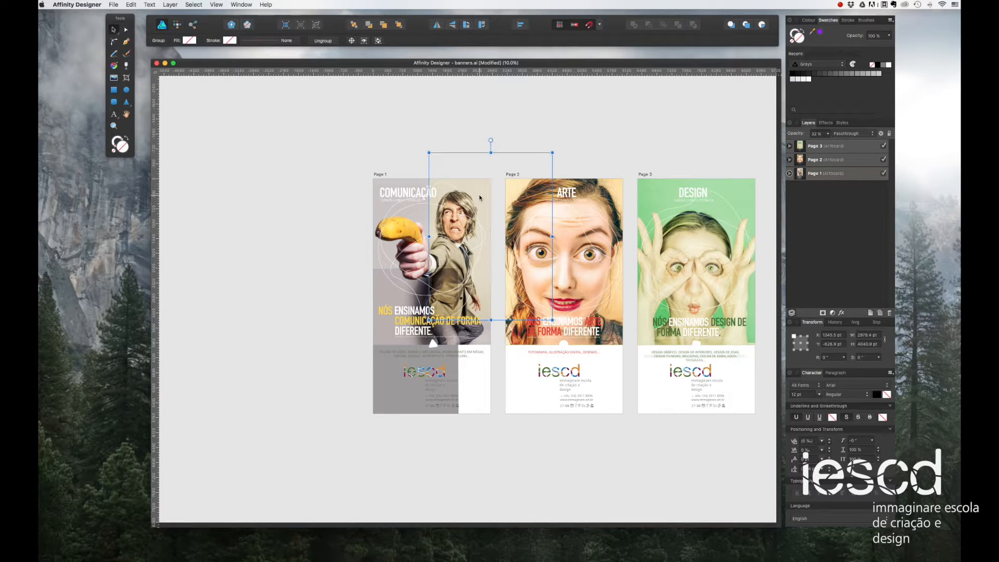
key("Delete")
left_click(398, 361)
key("Delete")
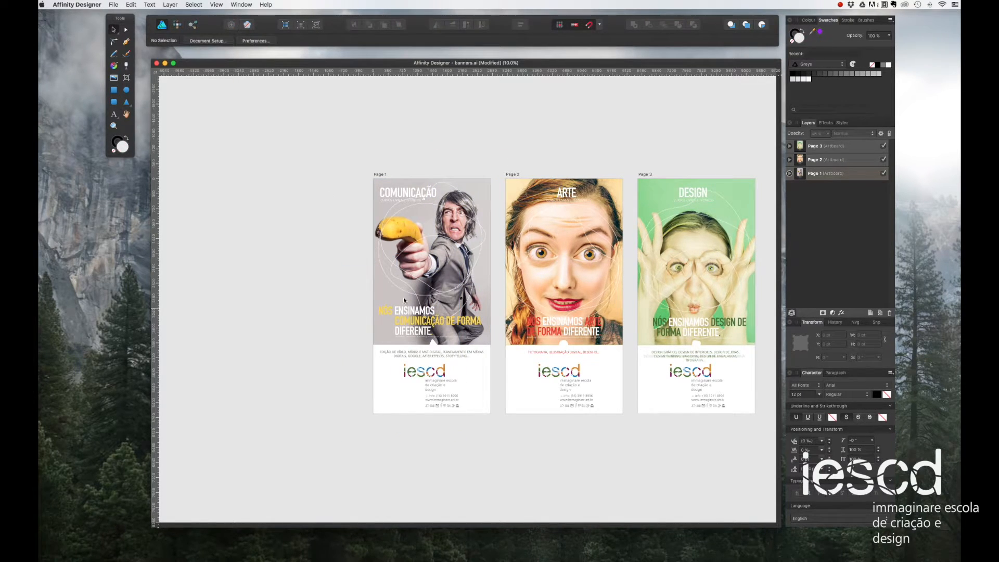
- Delete the COMUNICAÇÃO title, its subtitle and one of the decorative curve groups from Page 1
left_click(393, 197)
key("Delete")
left_click_drag(348, 185, 427, 214)
key("Delete")
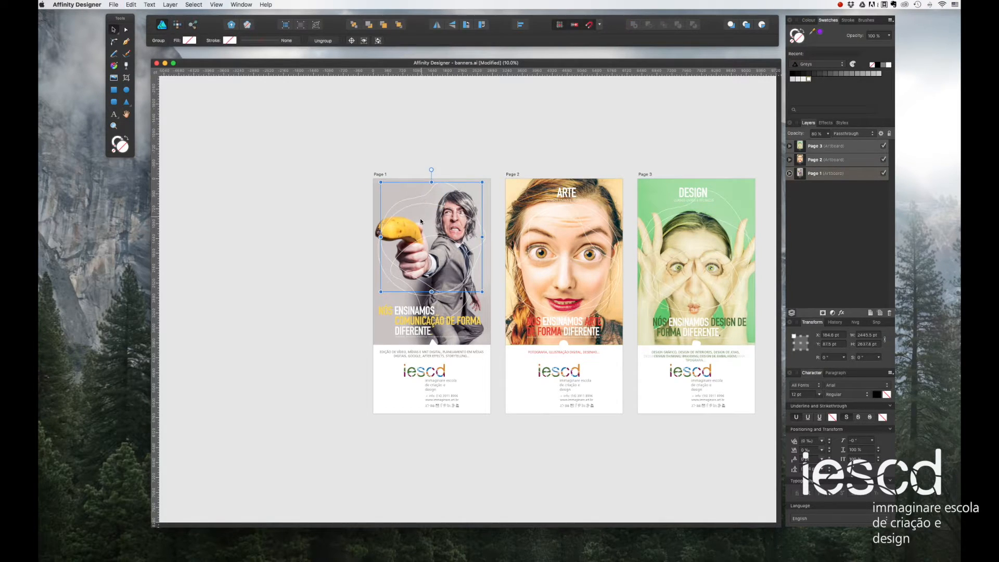
left_click(406, 208)
key("Delete")
- Zoom in on Page 1's remaining white curve and set its stroke width to 3 pt
left_click_drag(415, 250, 483, 275)
left_click(114, 126)
left_click(113, 29)
left_click(847, 20)
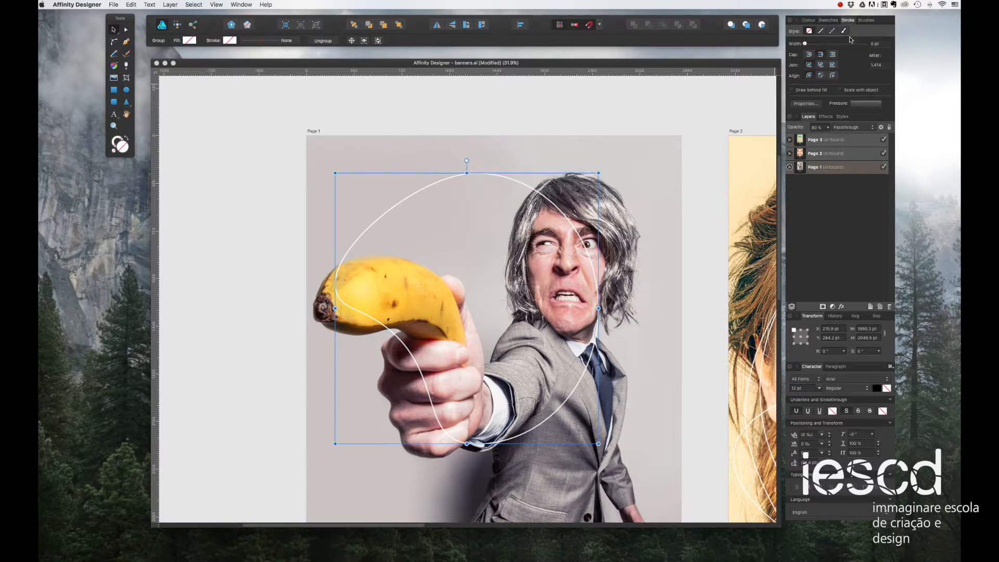
mouse_move(805, 45)
left_mouse_down()
mouse_move(859, 50)
mouse_move(825, 44)
left_mouse_up()
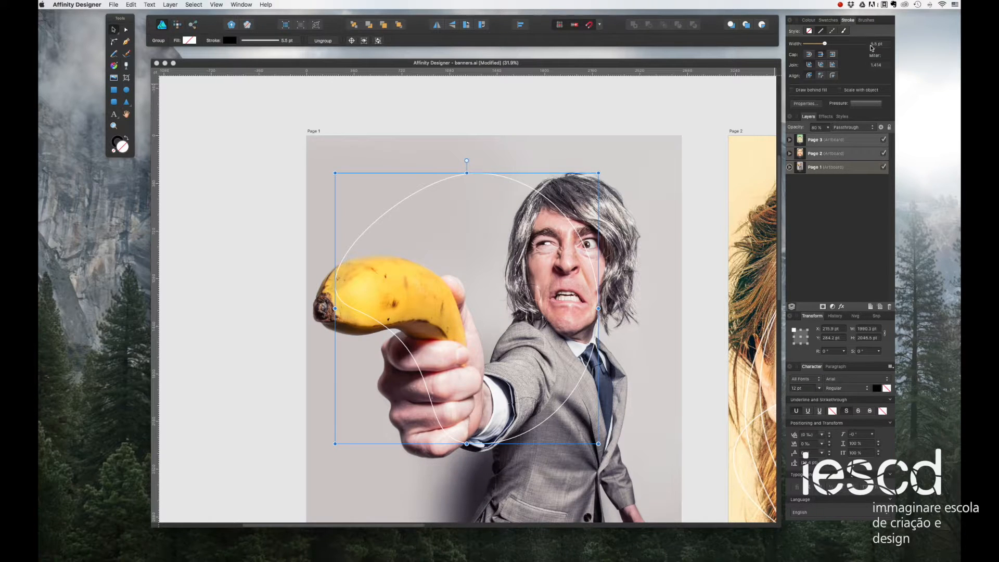
left_click_drag(824, 44, 822, 44)
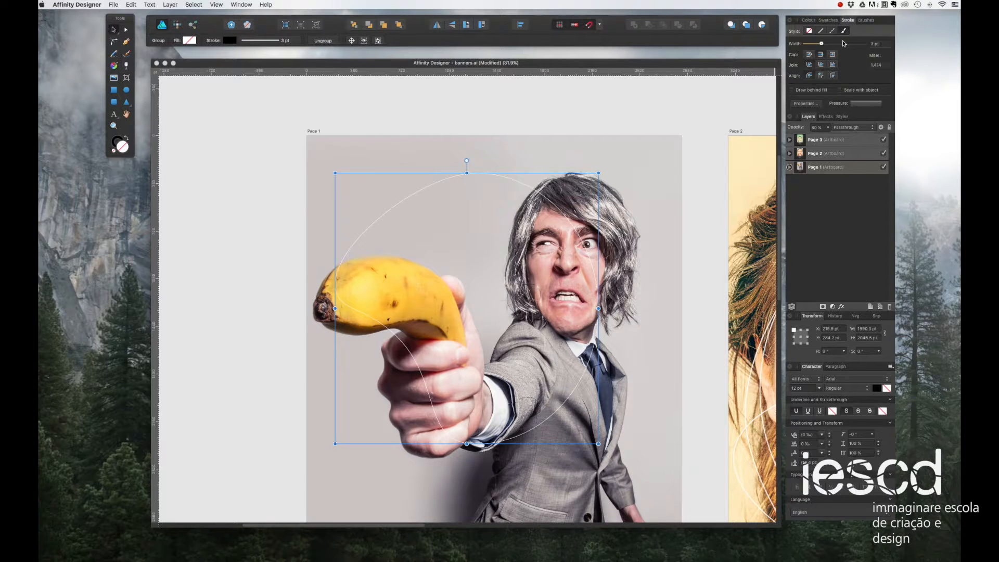
- Try the dashed stroke style on the white curve and switch it to a solid line
left_click(832, 31)
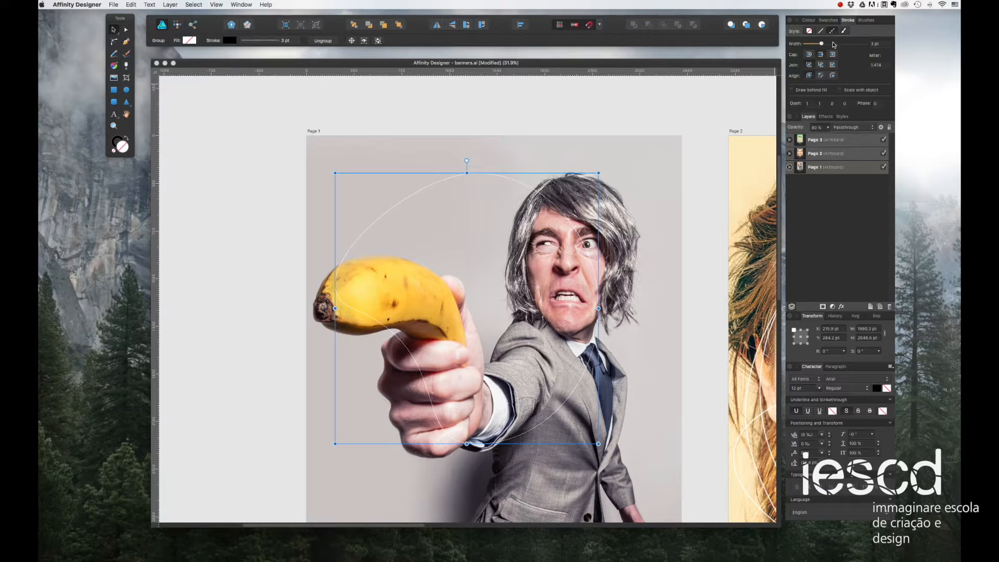
left_click(816, 103)
left_click(821, 30)
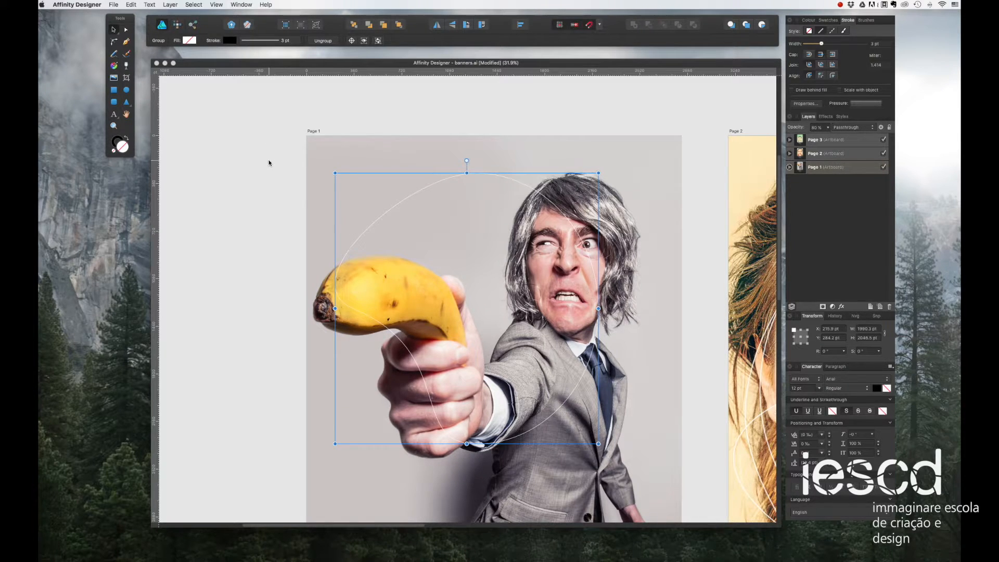
- Delete the white curve and scale the Page 1 photo down to about 1503 × 2125 pt, placed inside the page
key("Delete")
left_click(352, 177)
left_click_drag(307, 136, 482, 379)
left_click_drag(522, 431, 405, 226)
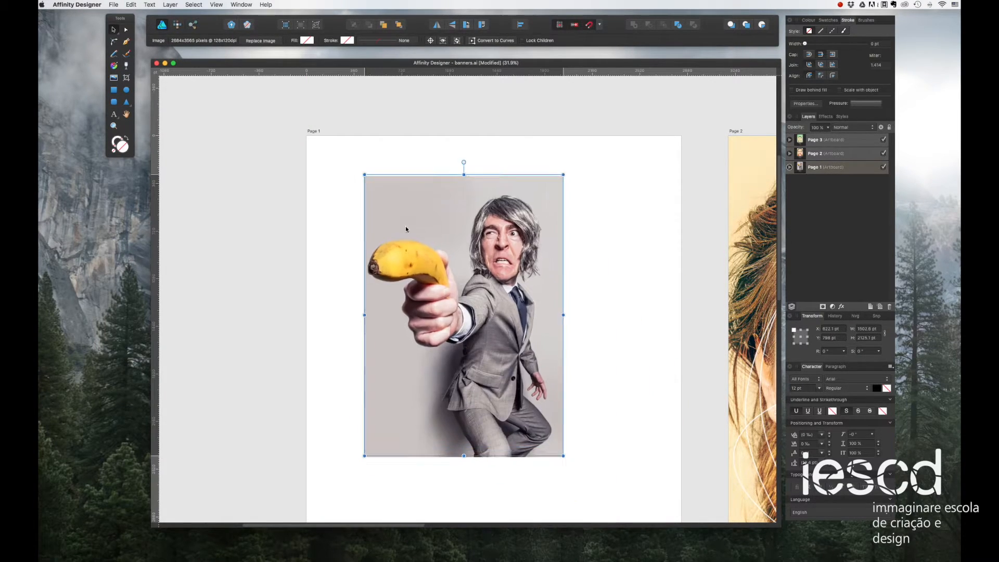
- Shrink the Page 1 photo to about 1269 × 1794 pt and place it near the page's horizontal centre
left_click_drag(444, 294, 422, 266)
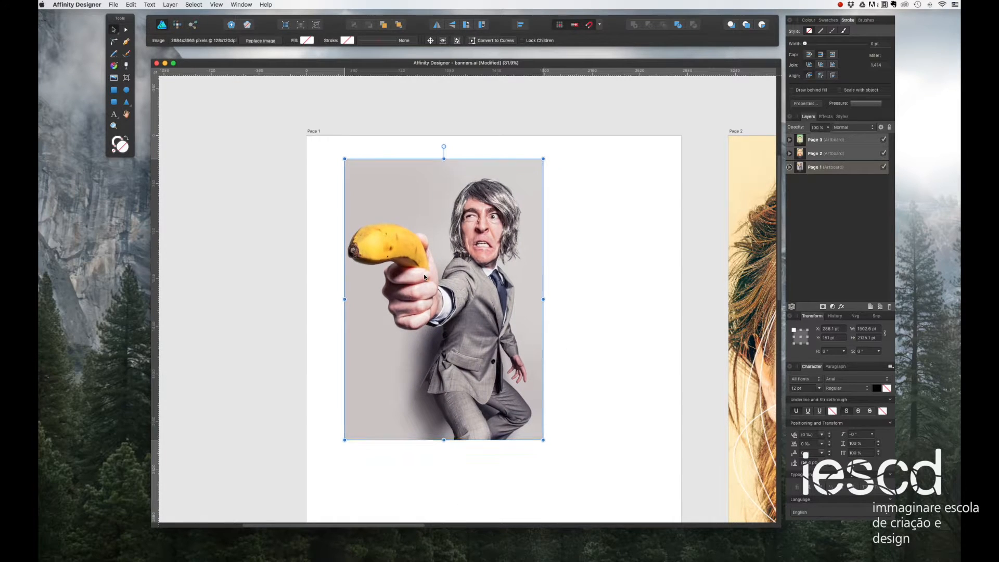
left_click_drag(339, 148, 371, 206)
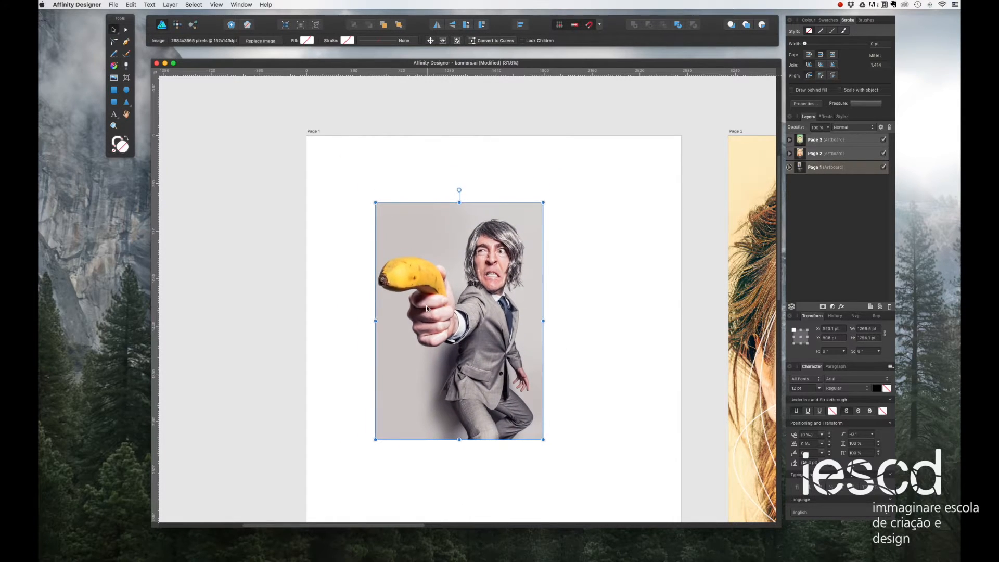
left_click_drag(434, 270, 412, 233)
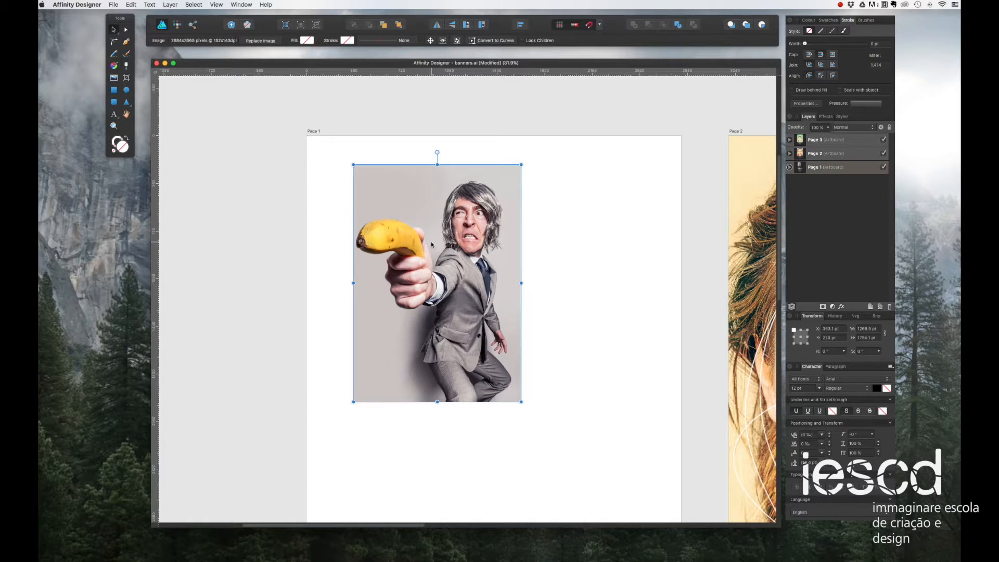
left_click_drag(428, 238, 486, 262)
- Draw a small rectangle of about 231 × 249 pt on Page 1 and move it closer to the photo's left edge
key("m")
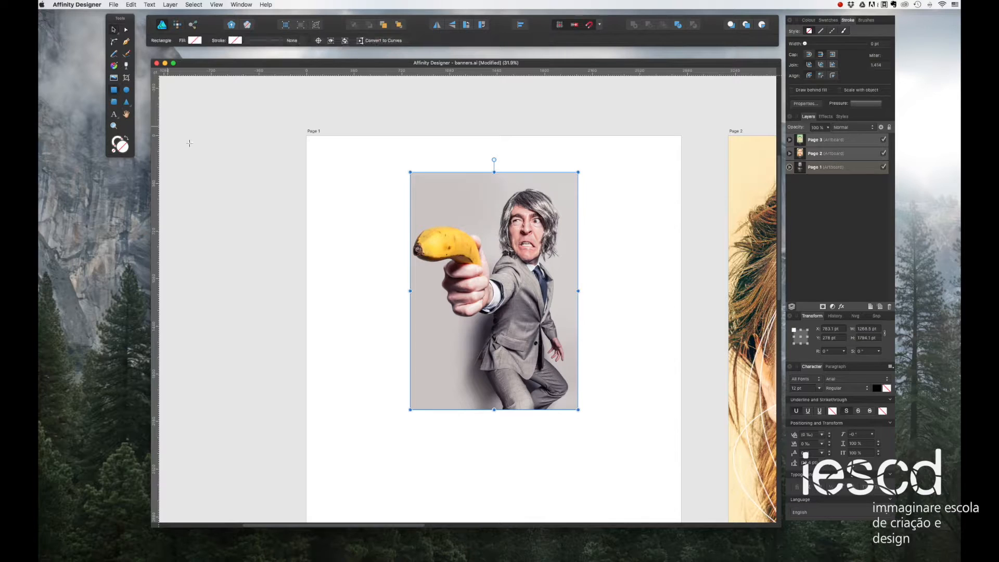
left_click_drag(346, 275, 376, 306)
left_click(114, 30)
left_click_drag(361, 296, 383, 322)
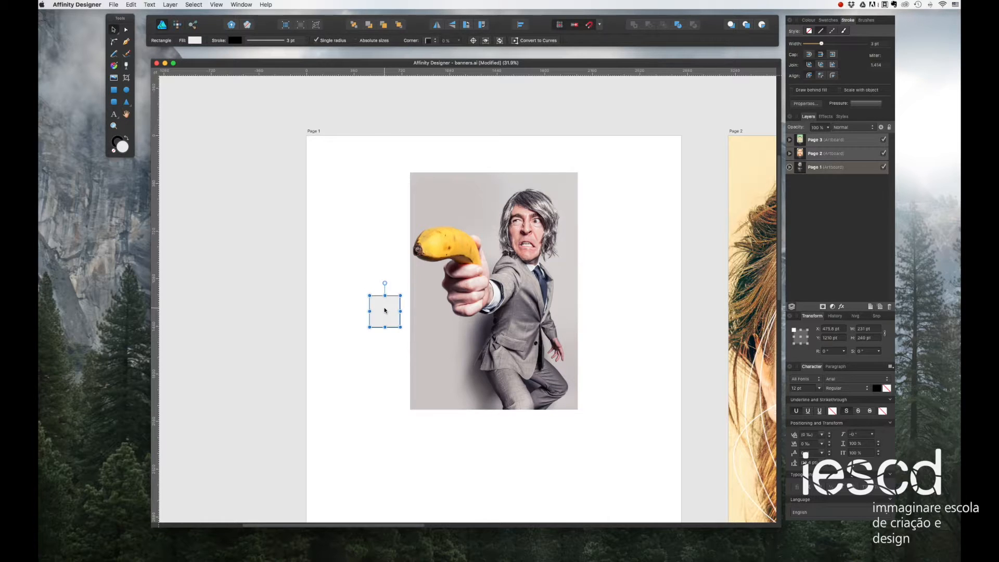
- Delete the small rectangle beside the photo on Page 1
left_click_drag(385, 311, 372, 292)
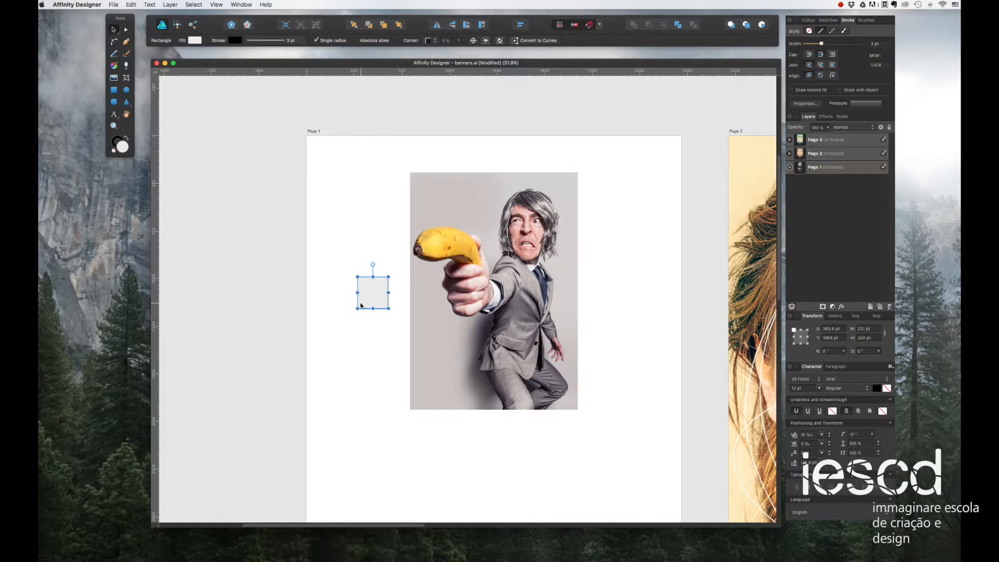
key("BackSpace")
- Crop the Page 1 photo to about 715 × 1135 pt around the man's upper body and move it towards the page's left edge
left_click(438, 281)
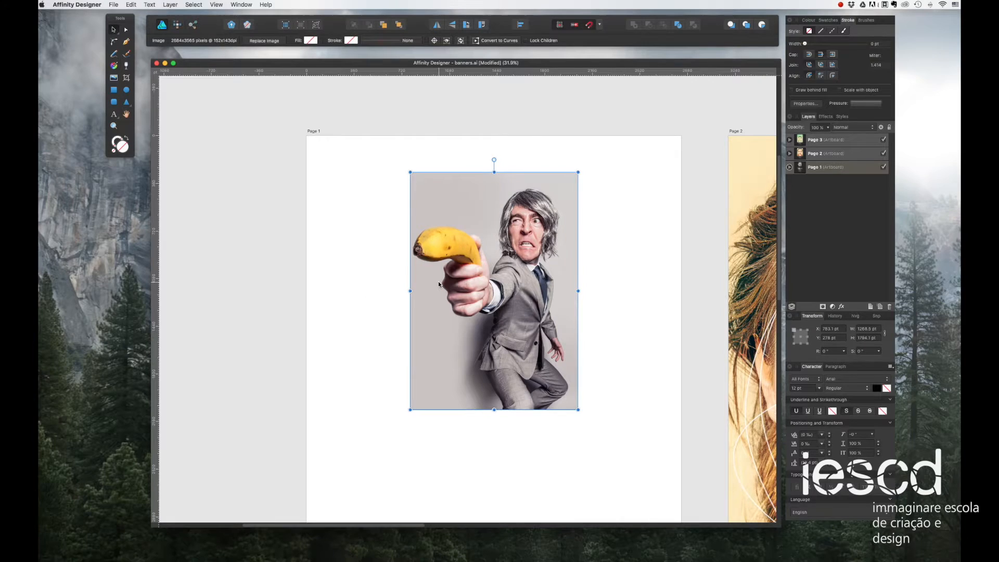
left_click(126, 78)
left_click_drag(415, 342, 466, 342)
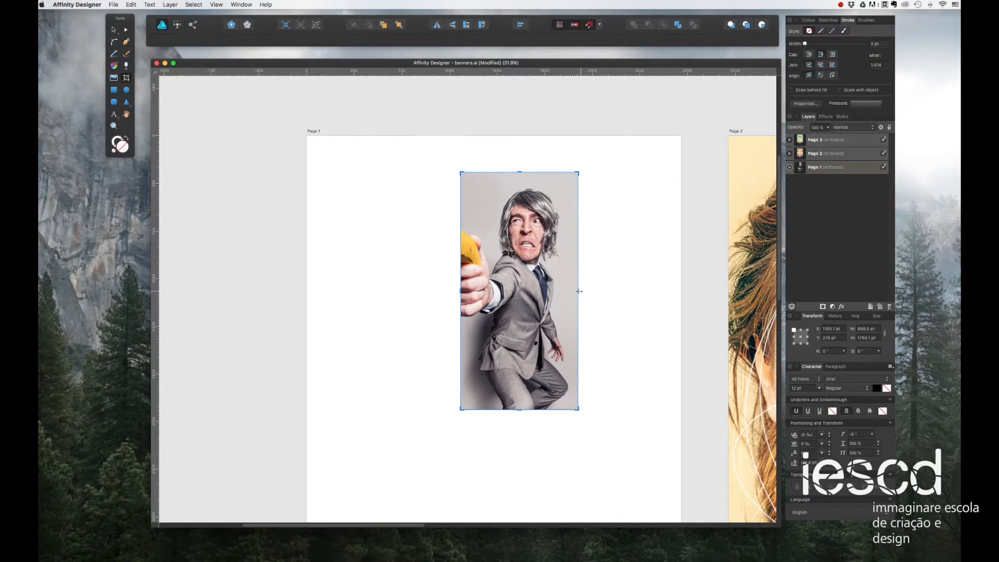
left_click_drag(579, 291, 555, 292)
left_click_drag(504, 328, 504, 323)
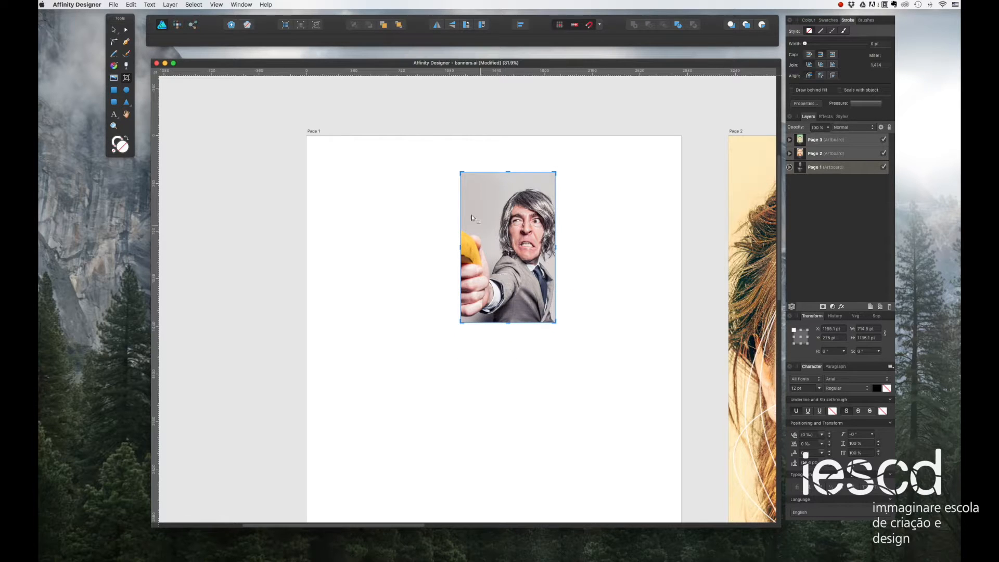
left_click_drag(513, 252, 536, 206)
left_click_drag(499, 241, 487, 304)
left_click(113, 30)
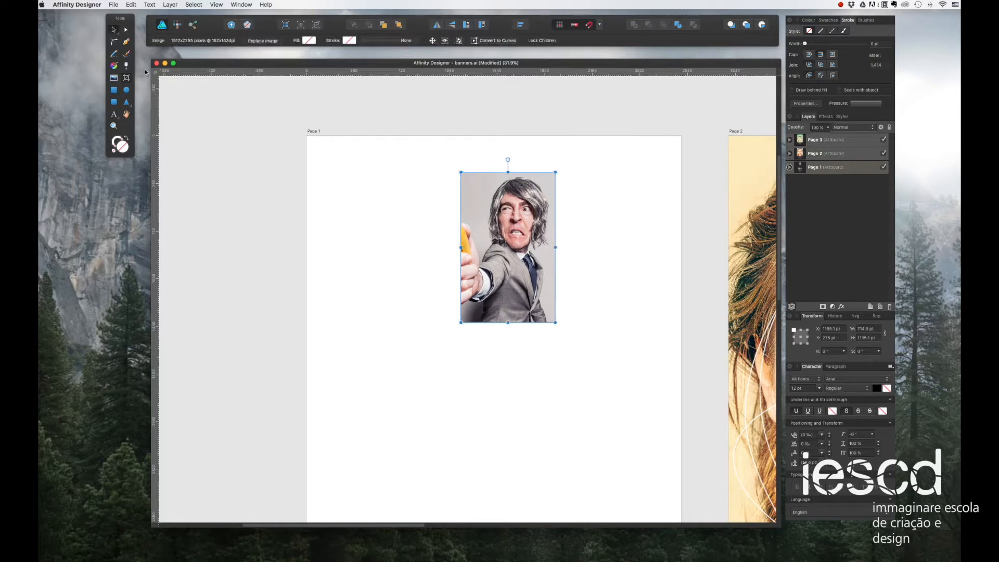
left_click_drag(476, 258, 415, 312)
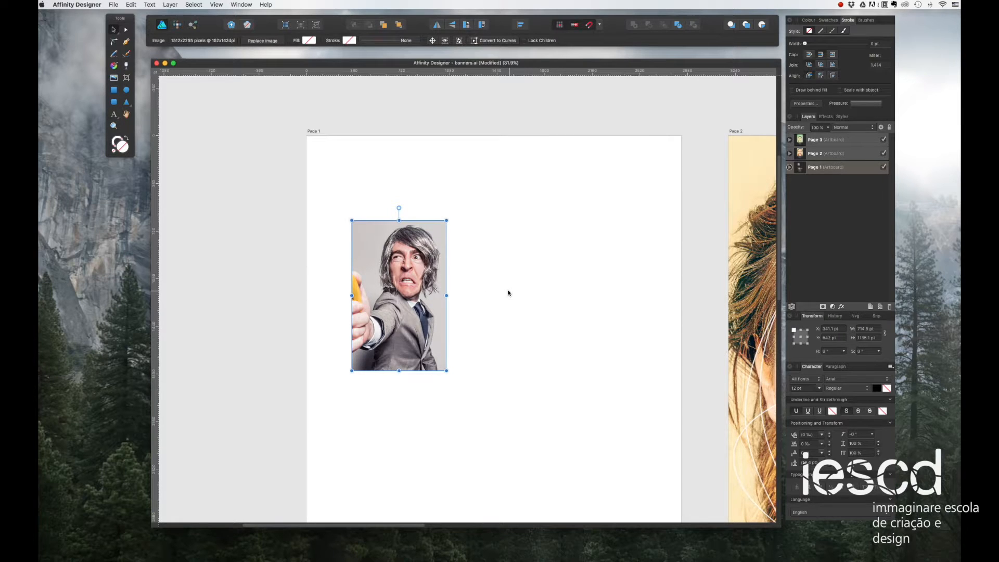
left_click(373, 187)
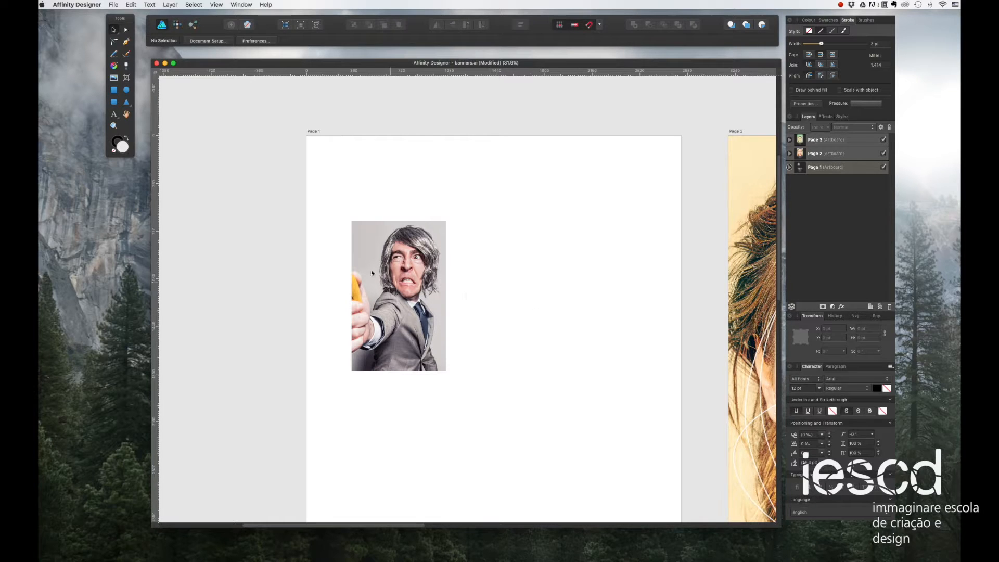
- Draw an ellipse of about 899 × 927 pt on Page 1 and place it beside the photo, level with the photo's top edge
left_click(126, 89)
left_click_drag(513, 253, 629, 373)
left_click(113, 29)
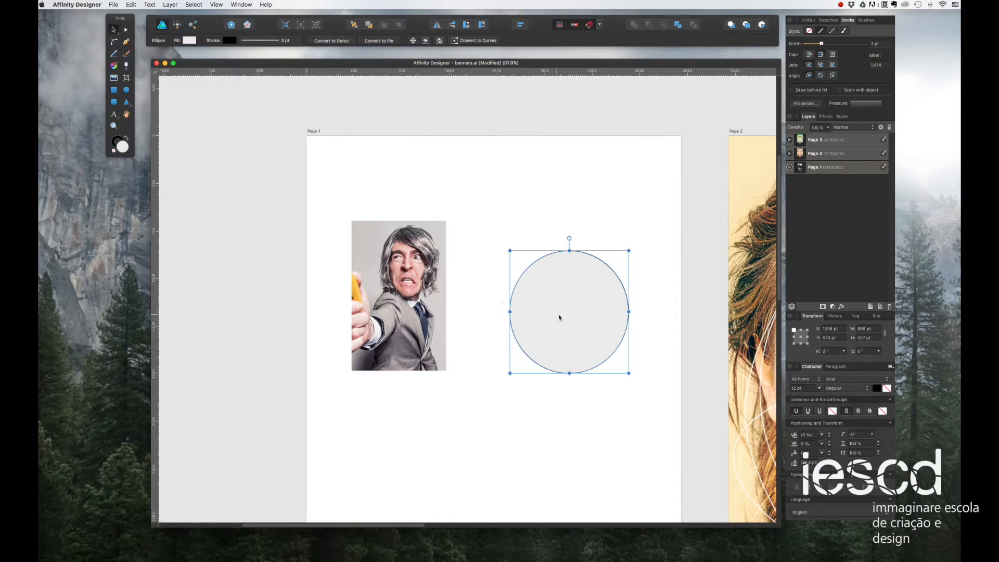
left_click_drag(560, 318, 535, 290)
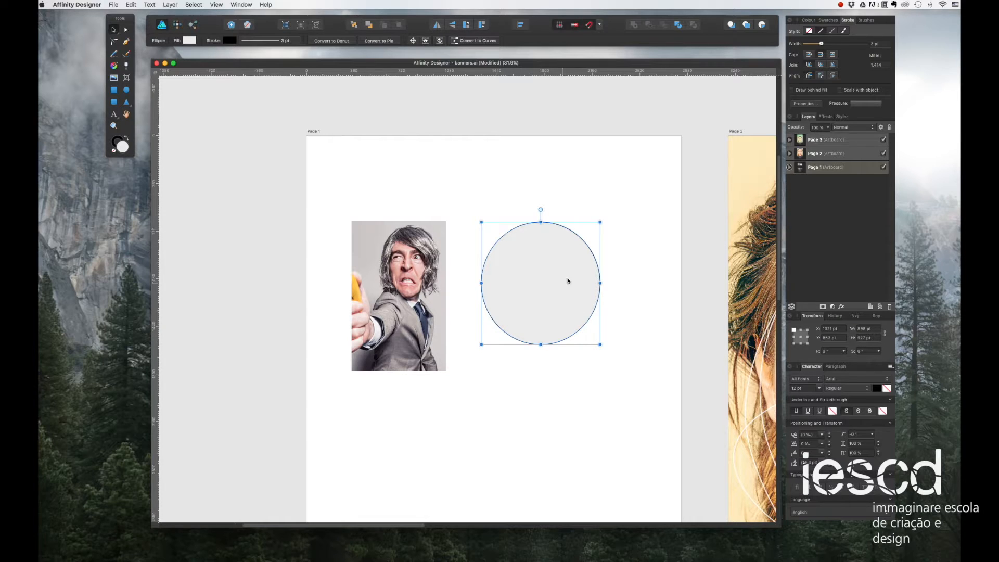
- Try a Bitmap fill on the ellipse and cancel the image selection
left_click(113, 66)
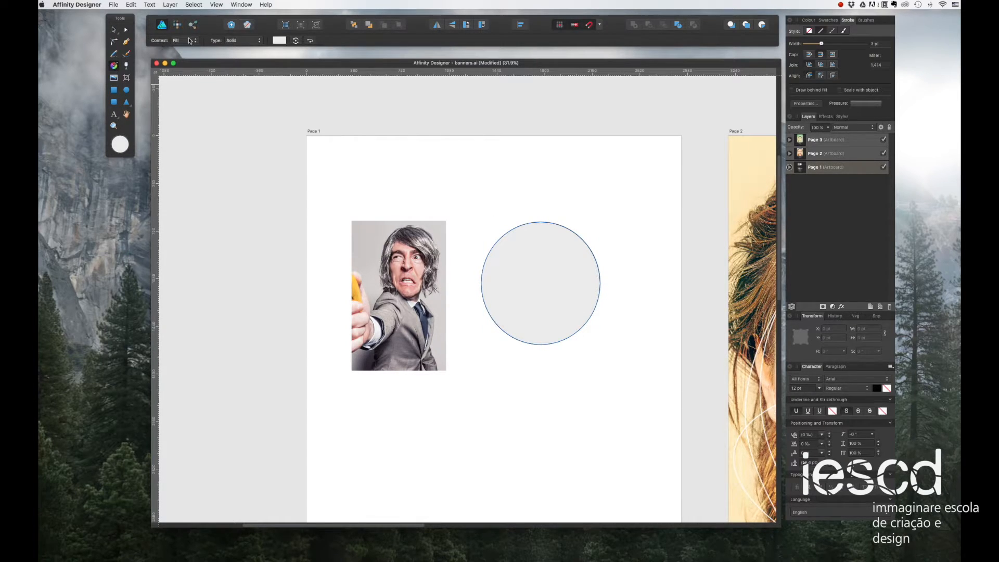
left_click(243, 41)
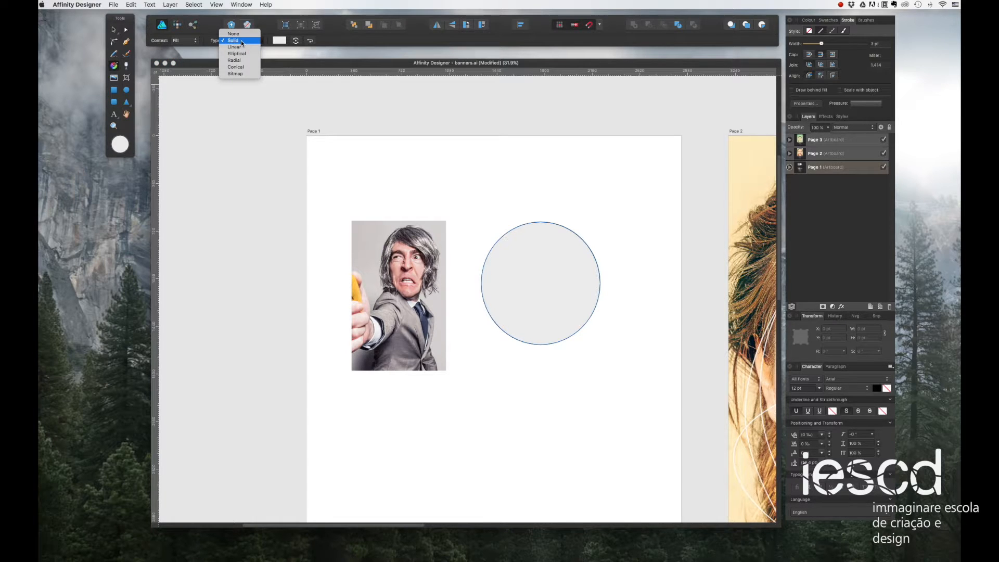
left_click(235, 74)
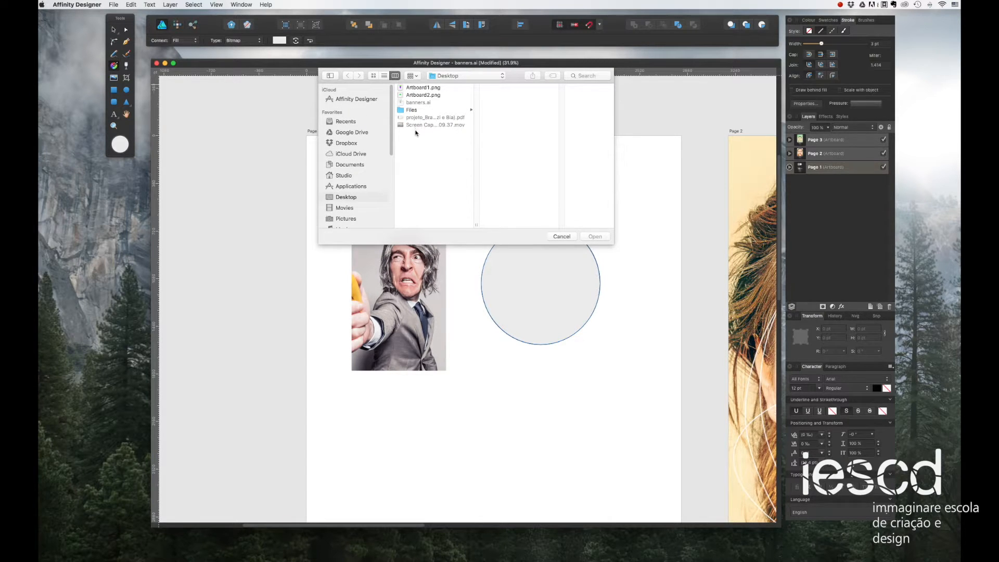
left_click(562, 237)
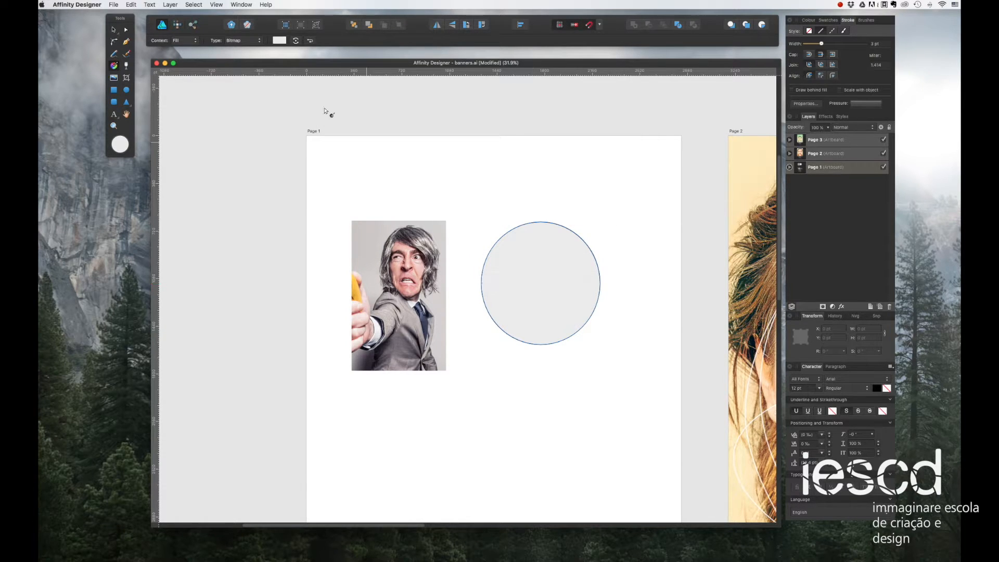
- Apply an Elliptical gradient fill to the ellipse and rotate and reshape the gradient with its handles
left_click(257, 43)
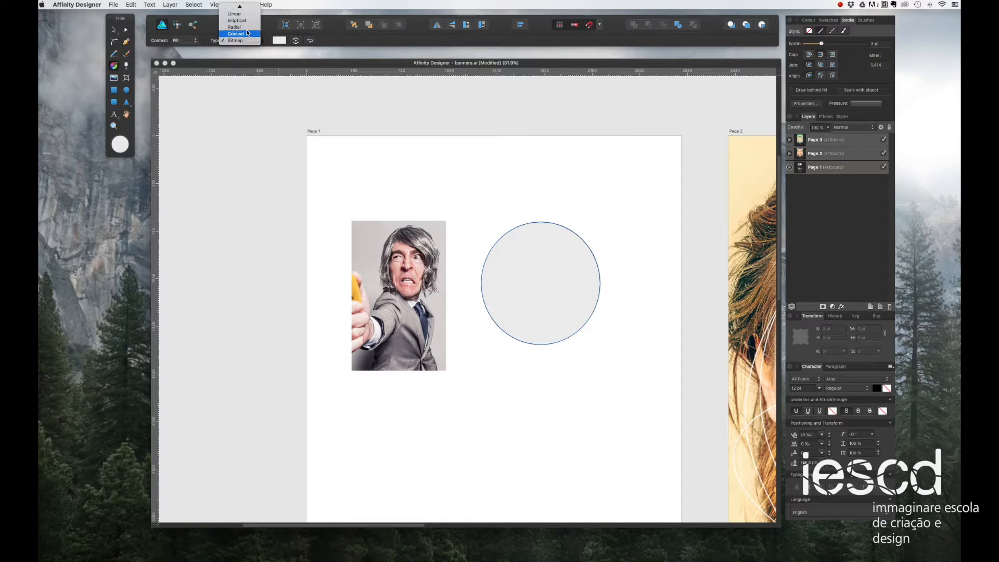
left_click(254, 20)
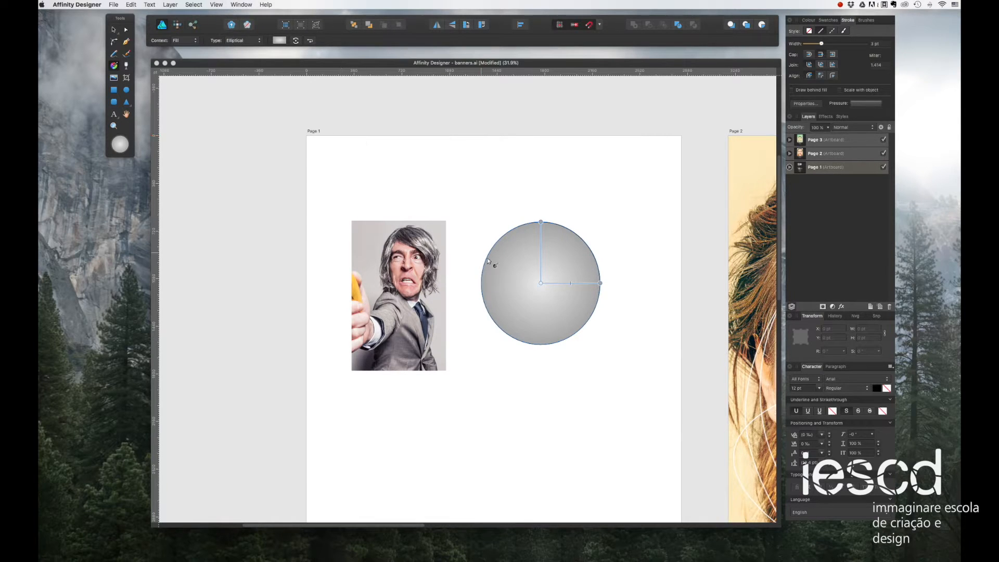
left_click_drag(572, 284, 554, 314)
mouse_move(602, 283)
left_mouse_down()
mouse_move(486, 151)
mouse_move(494, 273)
mouse_move(542, 278)
mouse_move(553, 203)
mouse_move(554, 218)
left_mouse_up()
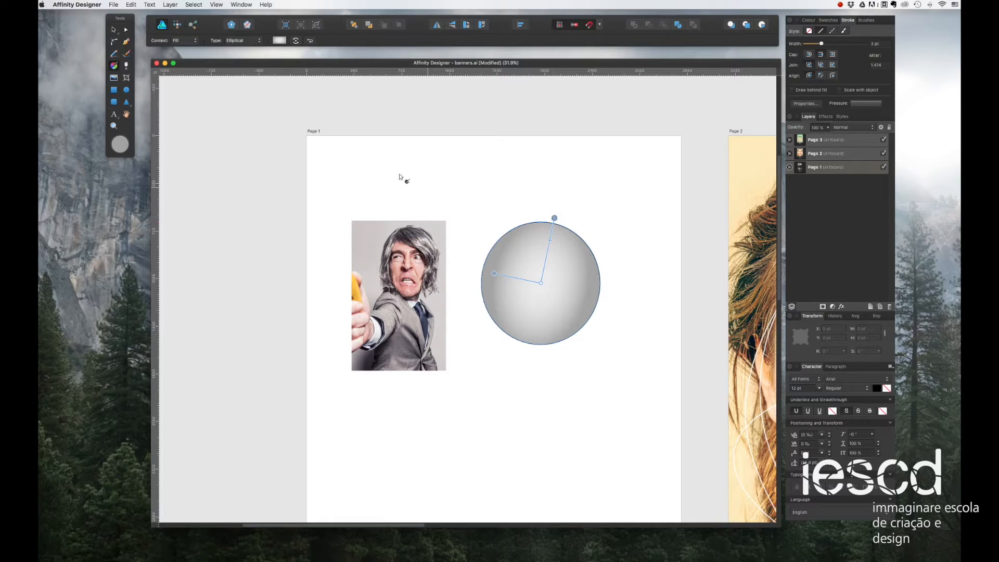
left_click(113, 31)
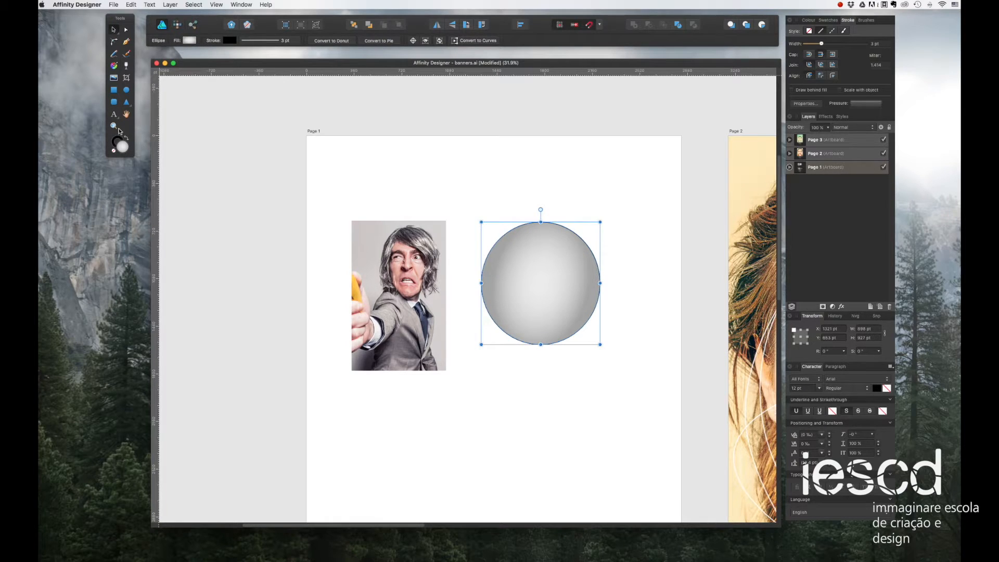
- Add the artistic text "fhjdh" below the photo and the ellipse on Page 1
left_click(113, 114)
left_click_drag(430, 404, 465, 446)
type("fhjdh")
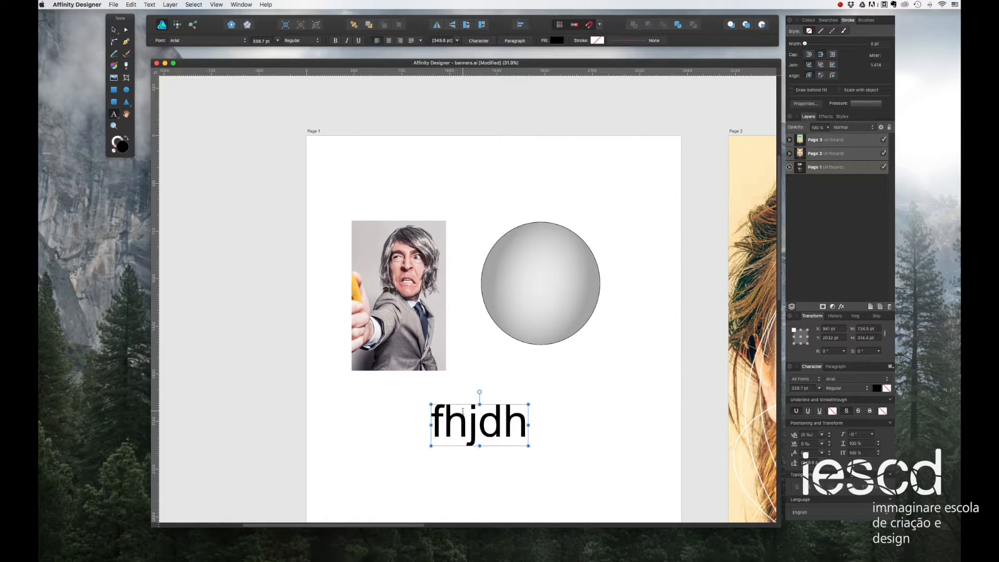
left_click(114, 29)
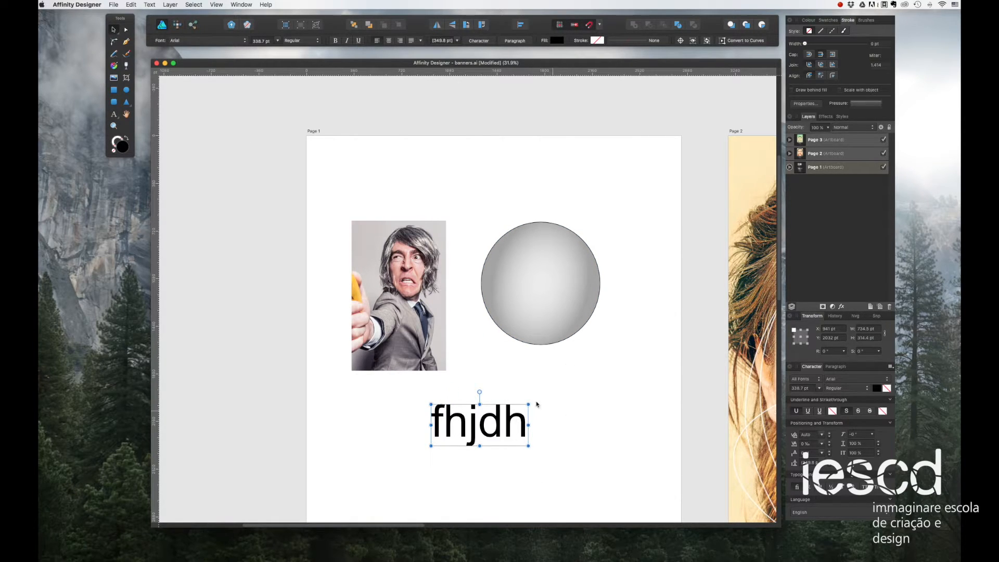
- Convert the text "fhjdh" to curves and move it beneath the ellipse
right_click(457, 432)
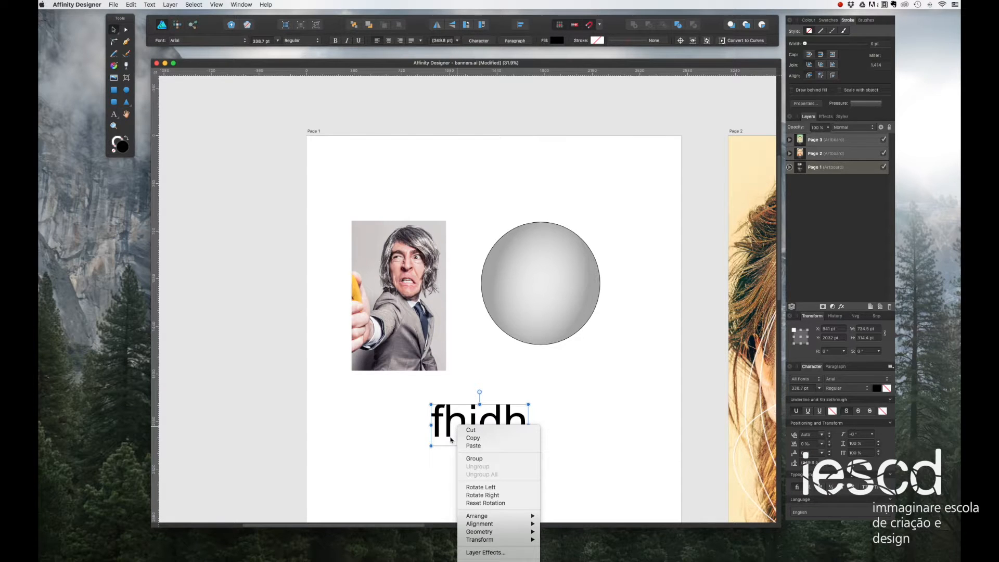
left_click(475, 561)
left_click(417, 420)
left_click_drag(448, 424, 523, 396)
- Ungroup the converted letters and move the f and the first h away from the rest
right_click(534, 398)
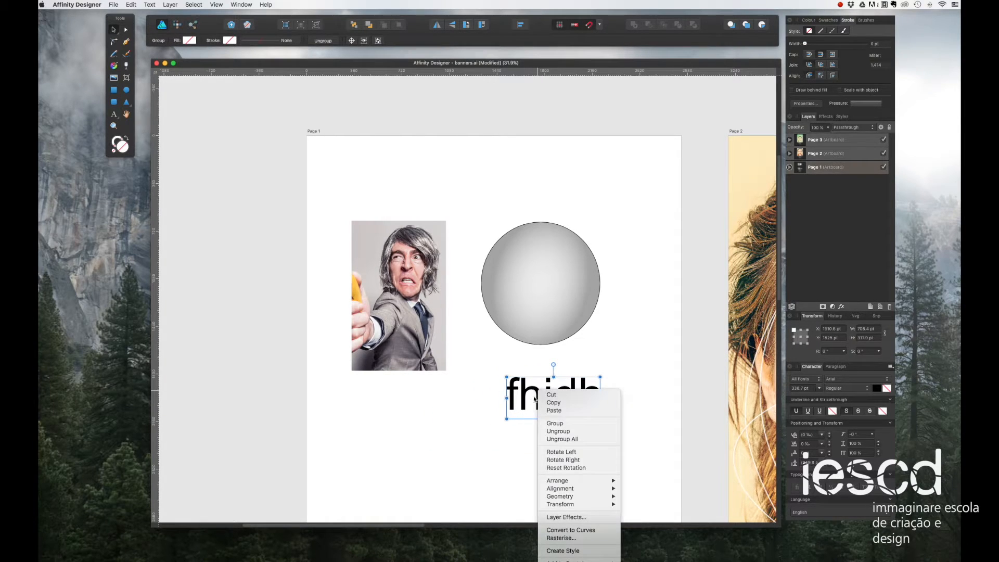
left_click(557, 431)
left_click(486, 408)
left_click(512, 400)
left_click(526, 399)
left_click_drag(504, 401, 495, 422)
left_click(554, 416)
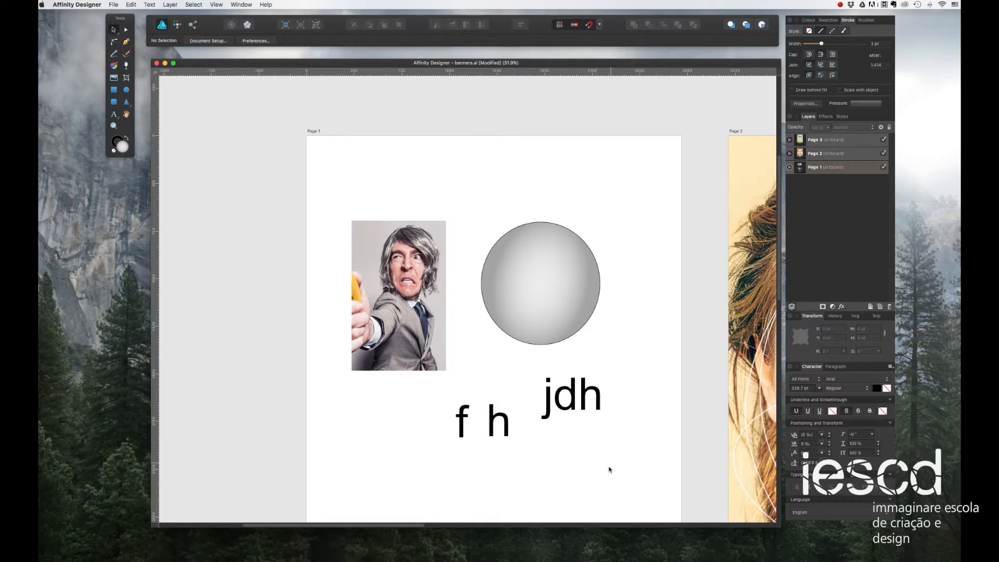
- Move the letter j onto the middle of the gradient ellipse
left_click_drag(549, 399, 533, 290)
left_click(483, 201)
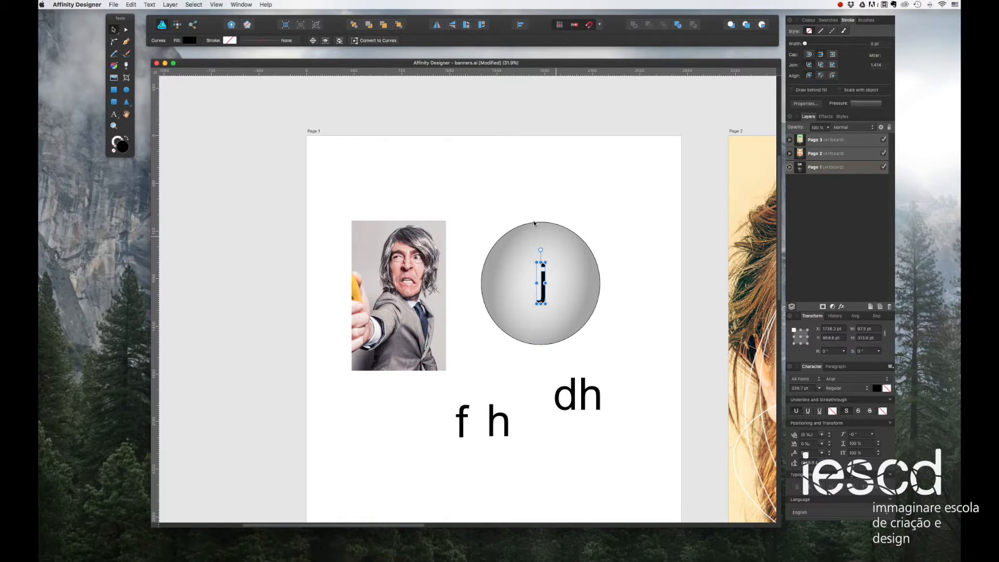
left_click(493, 197)
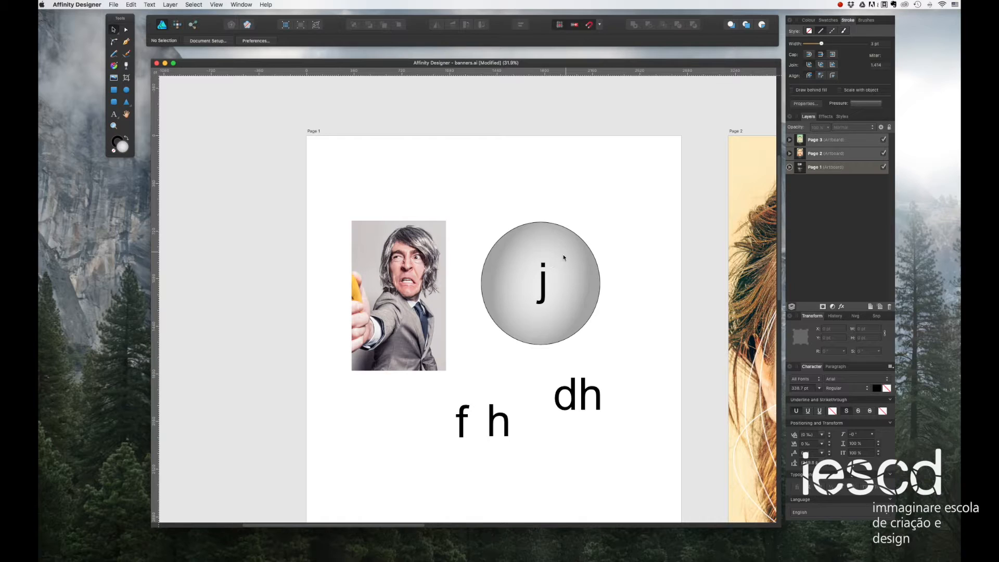
- Align the letter j and the ellipse on their horizontal and vertical centres, relative to the selection bounds
left_click_drag(470, 197, 639, 382)
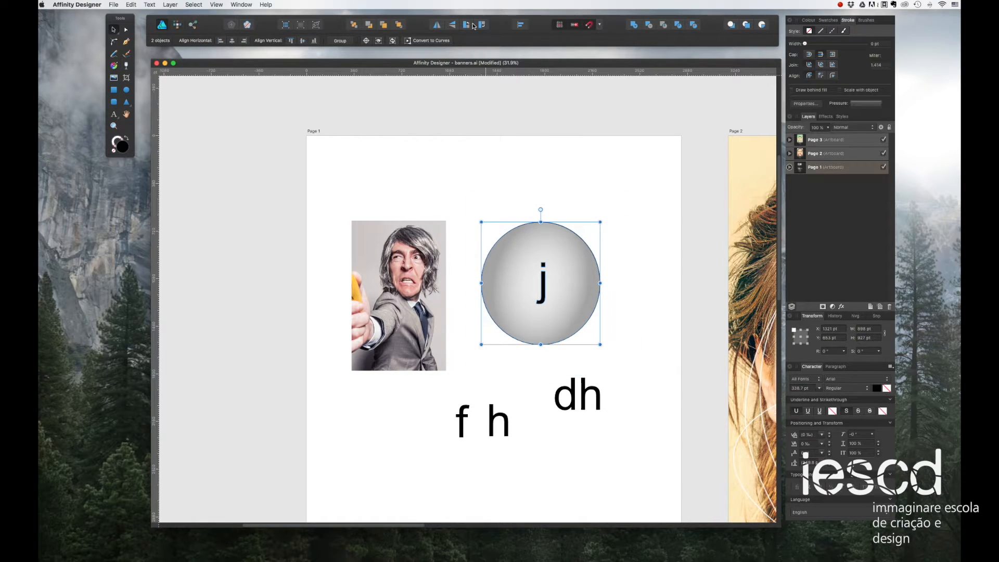
left_click(519, 25)
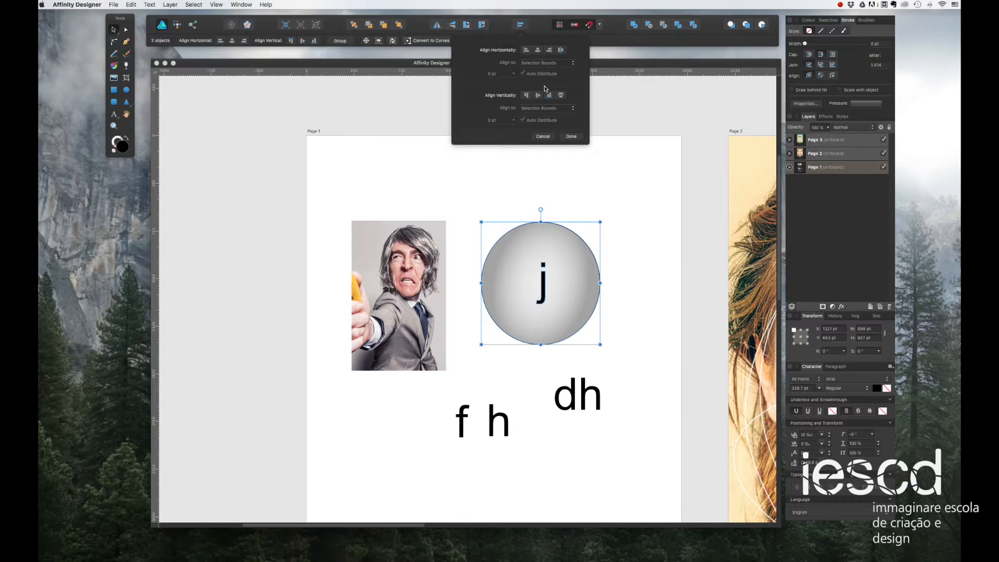
left_click(526, 50)
left_click(538, 51)
left_click(538, 95)
left_click(527, 95)
left_click(538, 97)
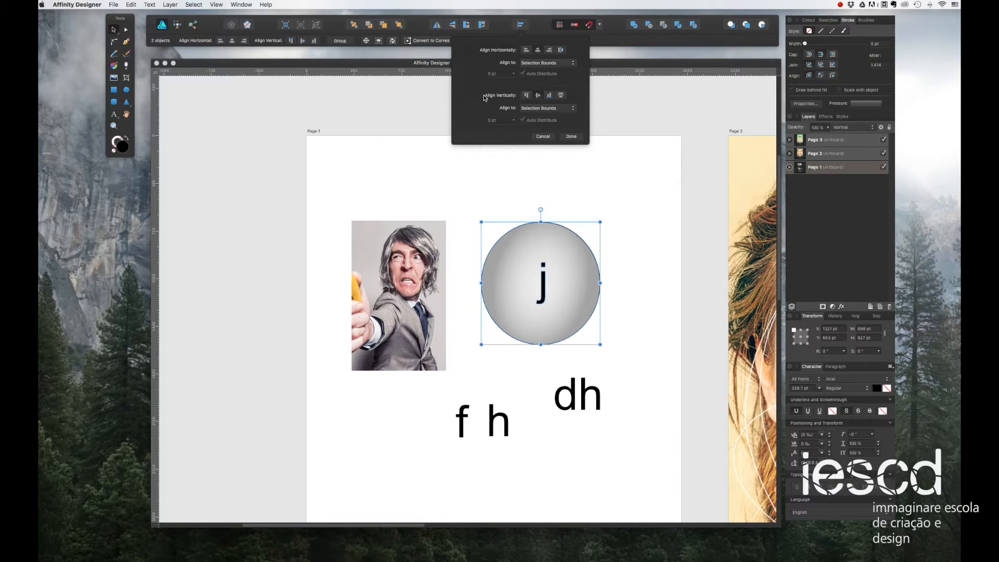
left_click(571, 136)
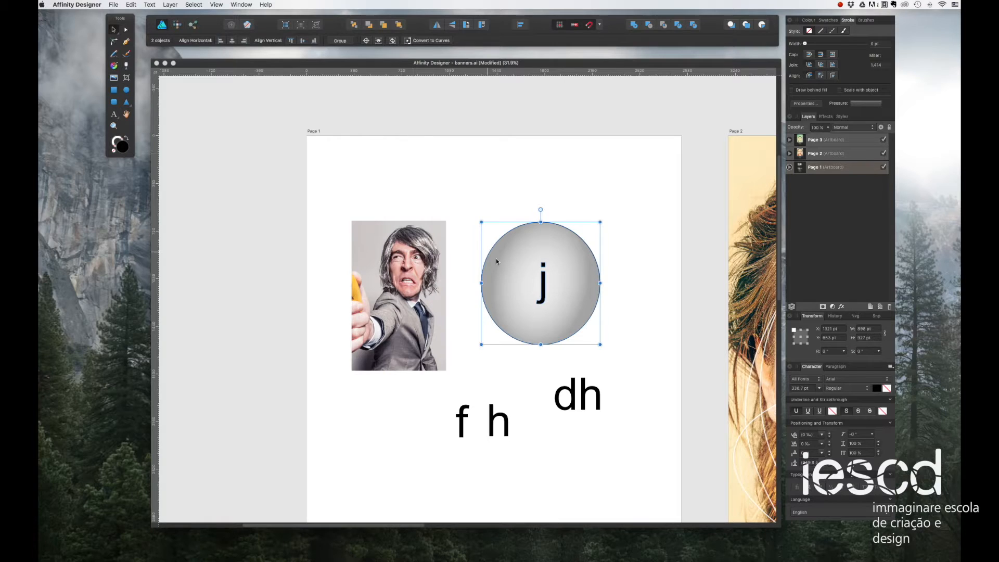
- Delete the ellipse with the letter j and the remaining loose letters from Page 1
left_click(472, 203)
left_click_drag(472, 187, 619, 381)
key("Delete")
left_click_drag(607, 462, 446, 364)
key("Delete")
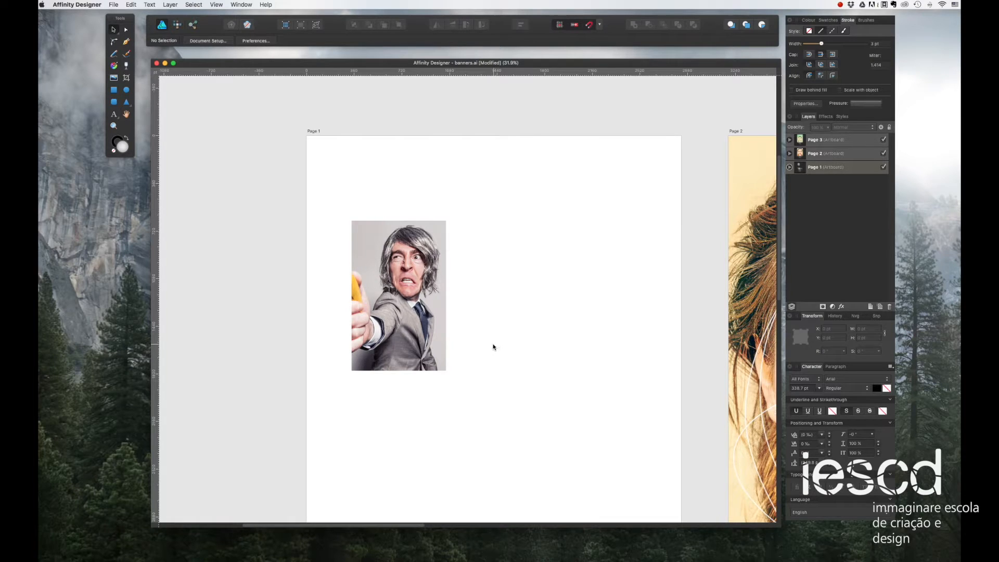
- Enlarge the Page 1 photo to about 2021 × 3210 pt and move it slightly up, near the page's horizontal centre
key("super+minus")
key("super+minus")
key("super+minus")
key("super+minus")
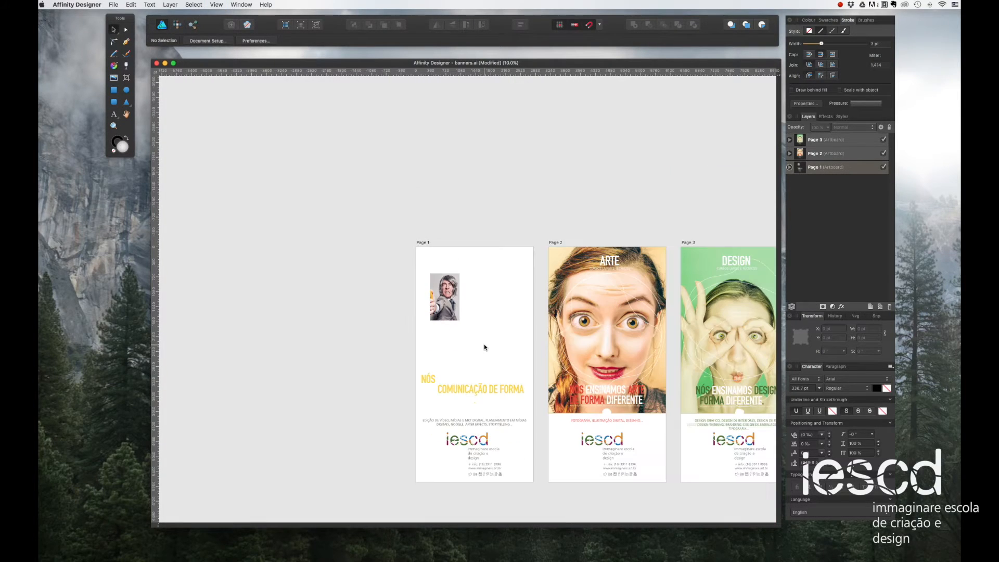
left_click_drag(565, 346, 469, 364)
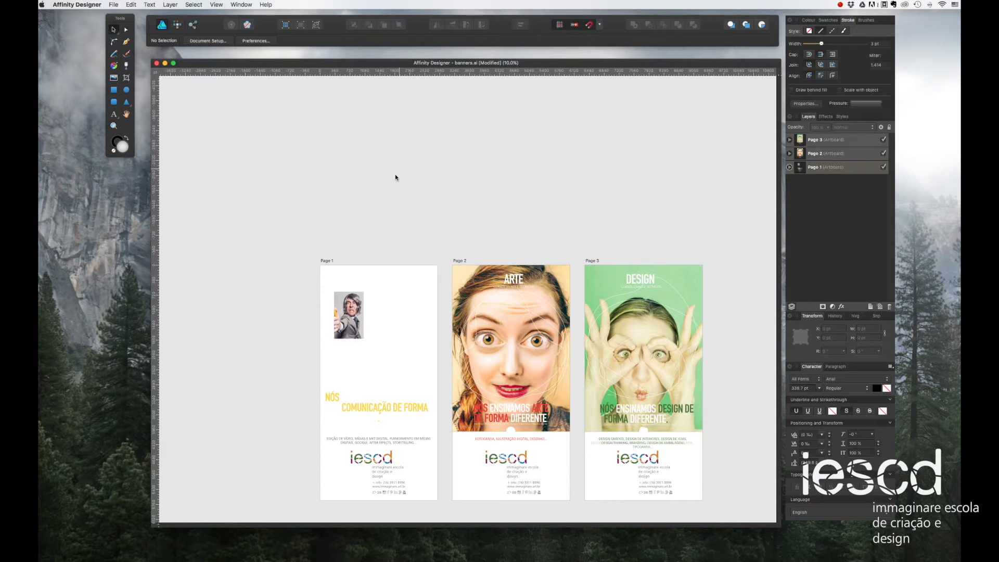
left_click(351, 311)
left_click_drag(364, 339, 433, 423)
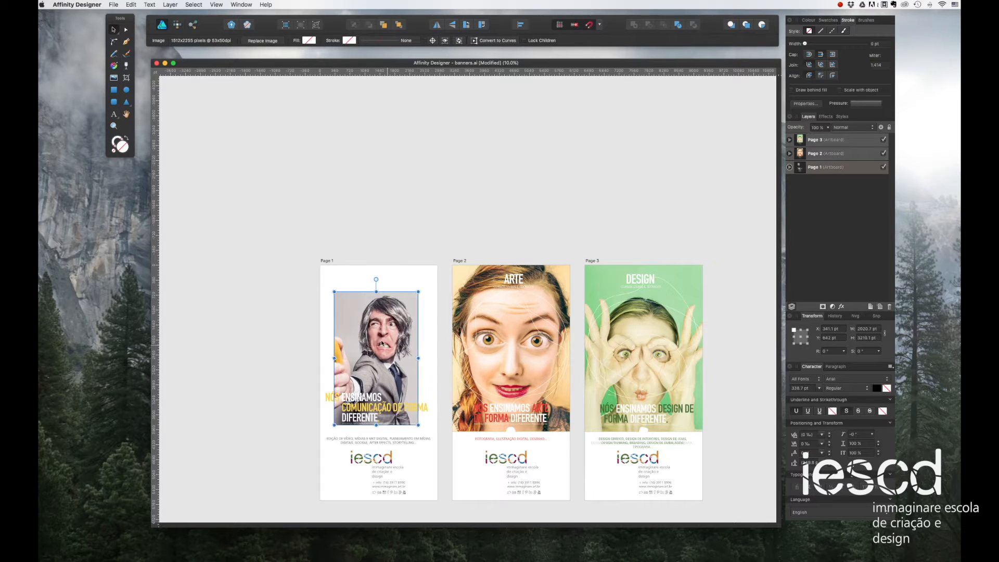
left_click_drag(391, 354, 393, 340)
- Delete the logo and contact block, the headline and the ARTE title from Page 2
left_click_drag(564, 505, 448, 429)
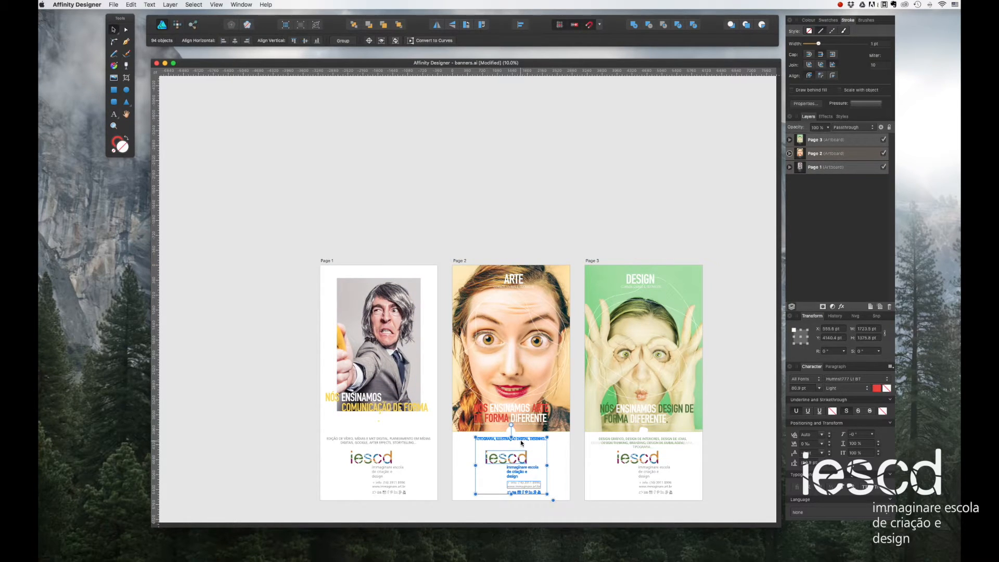
key("Delete")
left_click_drag(567, 453, 450, 376)
left_click(507, 286)
key("Delete")
left_click(528, 292)
- Delete the DESIGN title, the headline and the logo and contact block from Page 3
left_click(644, 279)
key("Delete")
left_click(633, 288)
key("Delete")
left_click_drag(595, 295, 660, 340)
key("Delete")
left_click_drag(714, 506, 585, 427)
key("Delete")
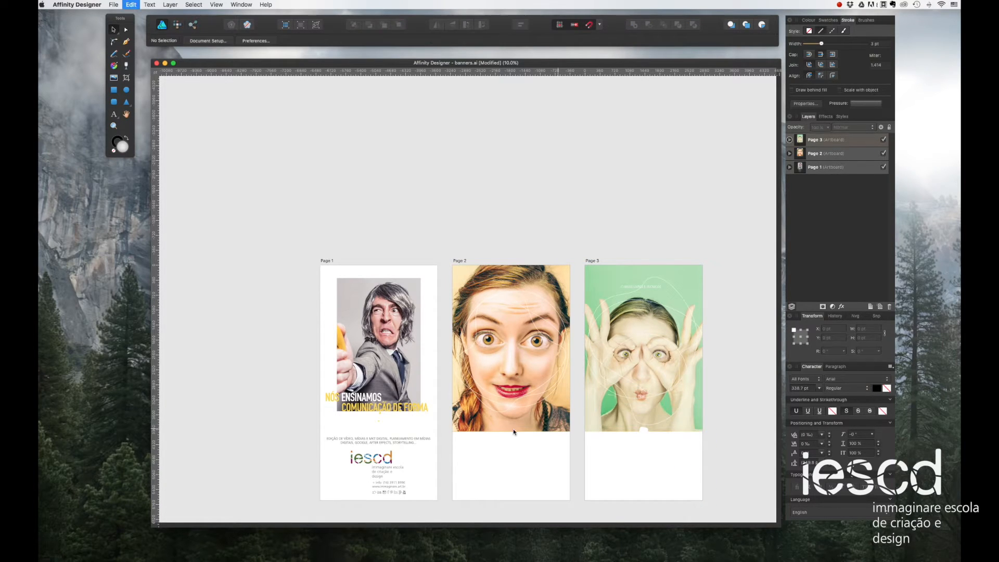
- Delete the headline and the logo and contact block from Page 1, and the small white shape at the lower edge of Page 3's photo
left_click(374, 408)
key("Delete")
left_click_drag(419, 508, 446, 471)
key("Delete")
key("Delete")
left_click_drag(682, 461, 617, 389)
key("Delete")
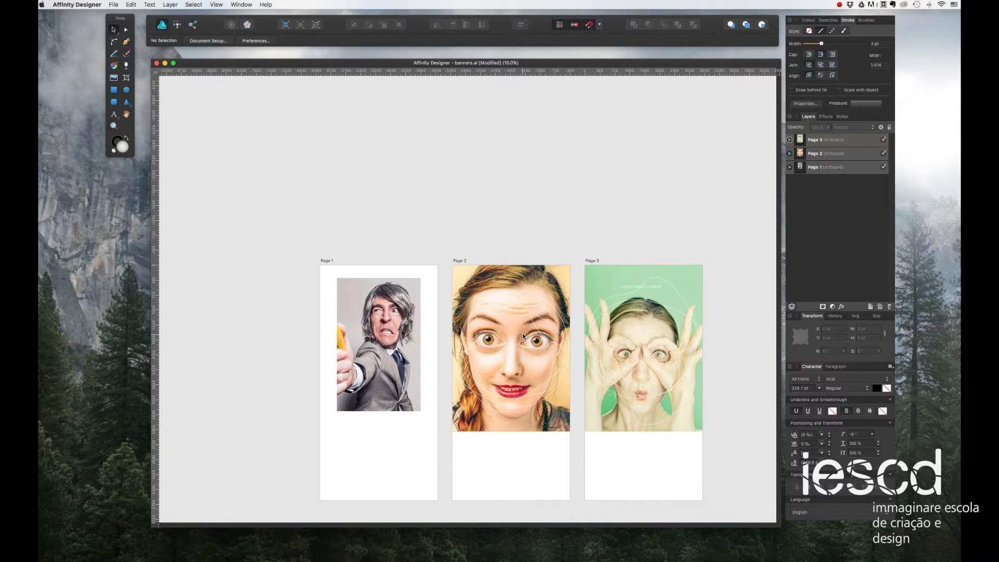
- Try to create a swatch palette from the banners.ai document
left_click(828, 21)
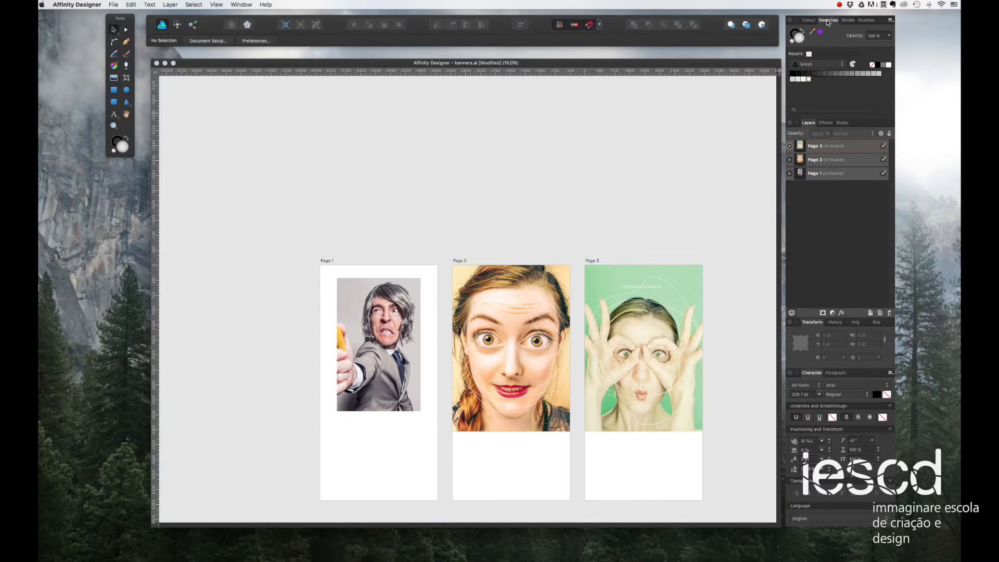
left_click(891, 20)
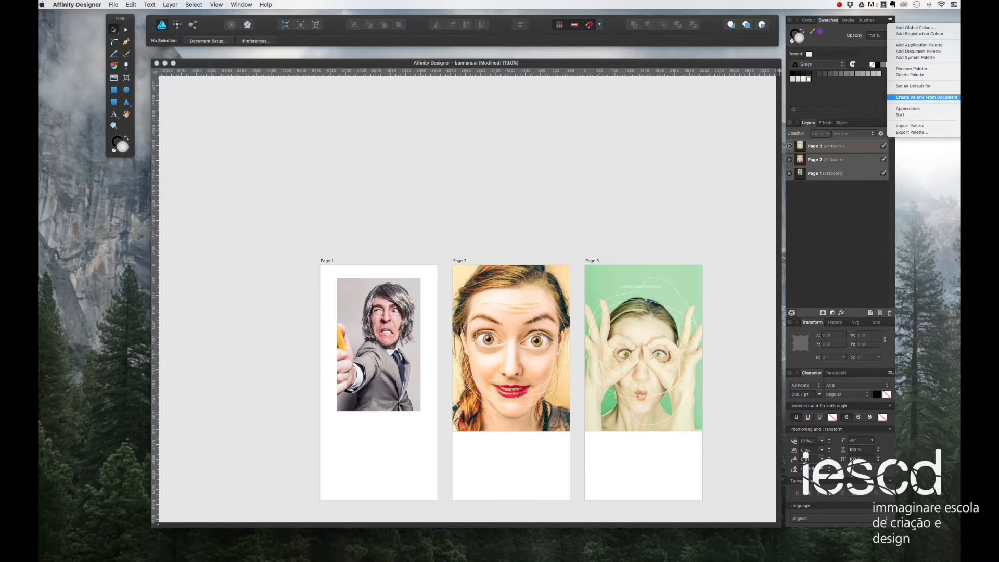
left_click(927, 97)
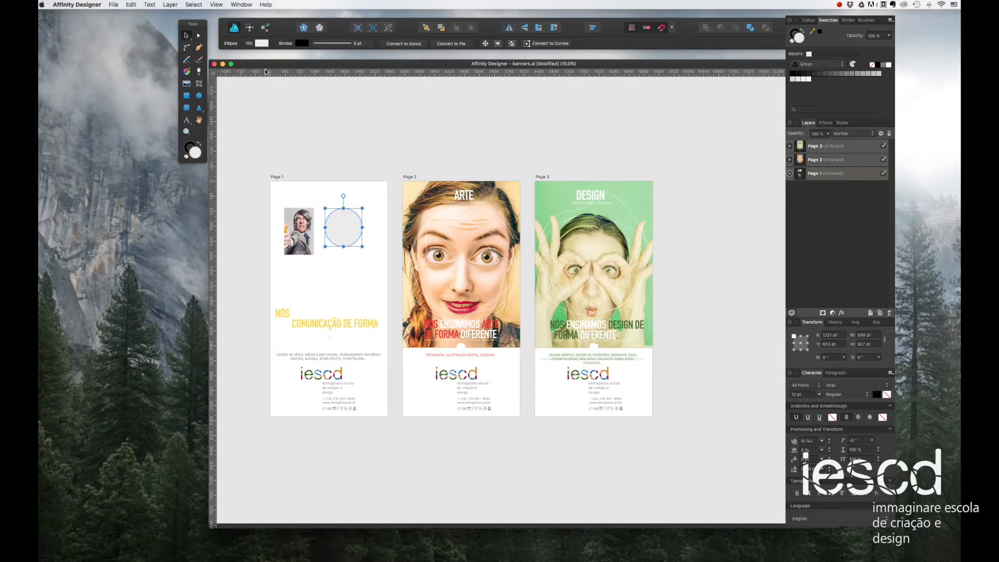
- Close the banners.ai window and enlarge the untitled character document's window to fill most of the workspace
left_click(215, 64)
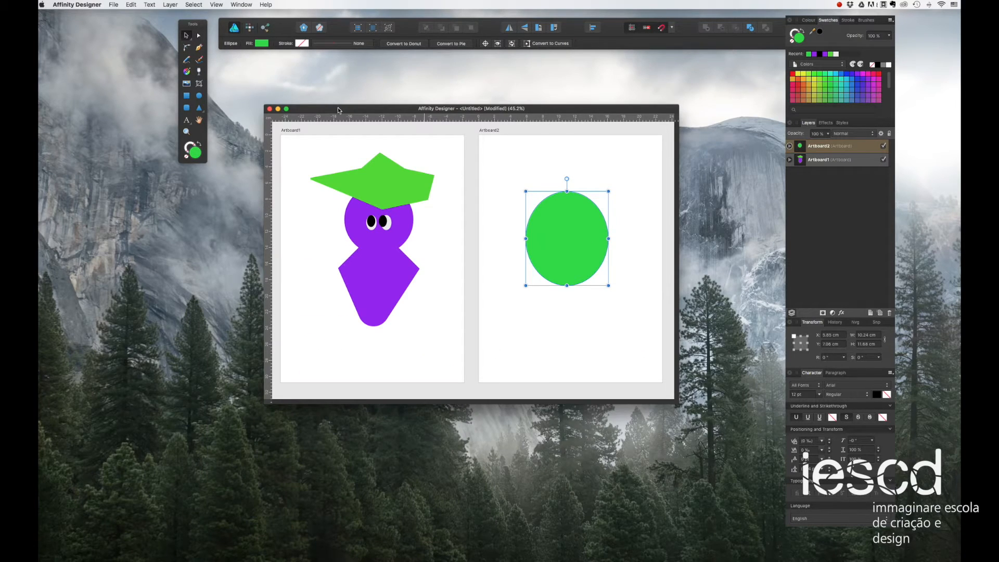
left_click_drag(338, 108, 291, 64)
left_click_drag(628, 357, 776, 506)
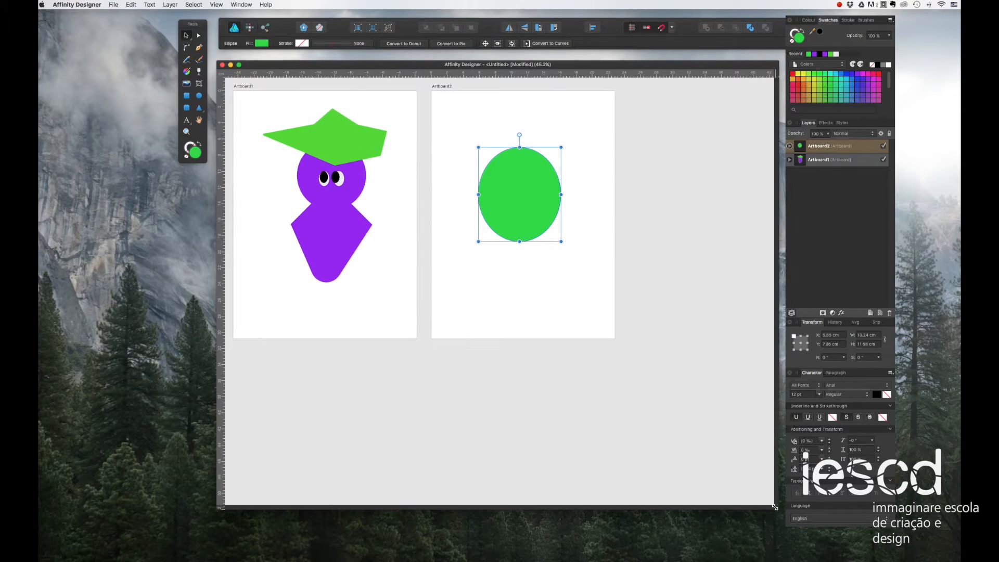
- Draw a thin wavy pencil curve below the green ellipse on Artboard2, plus purple R-shaped pencil curves above and below the ellipse
left_click(186, 60)
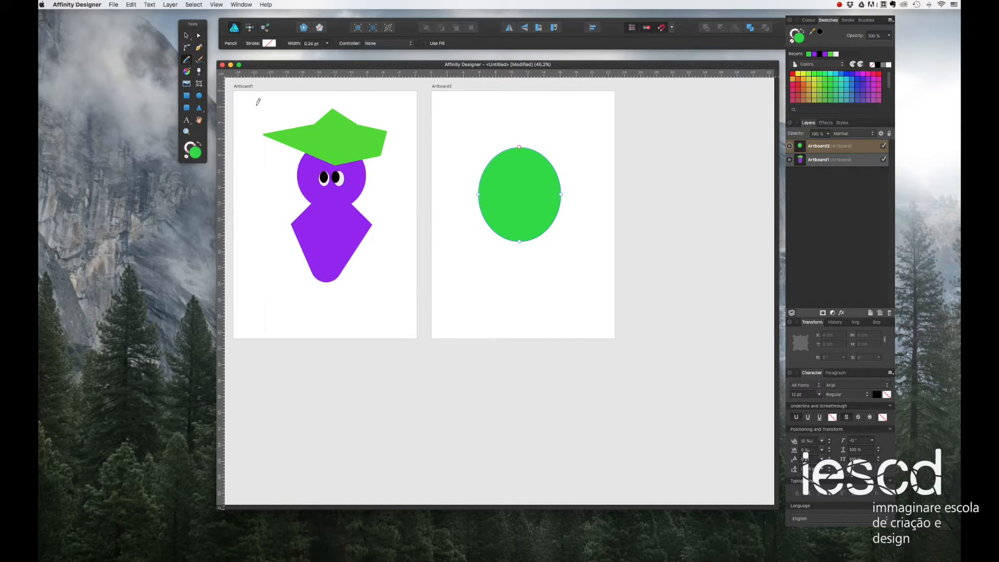
mouse_move(457, 295)
left_mouse_down()
mouse_move(496, 281)
mouse_move(552, 282)
left_mouse_up()
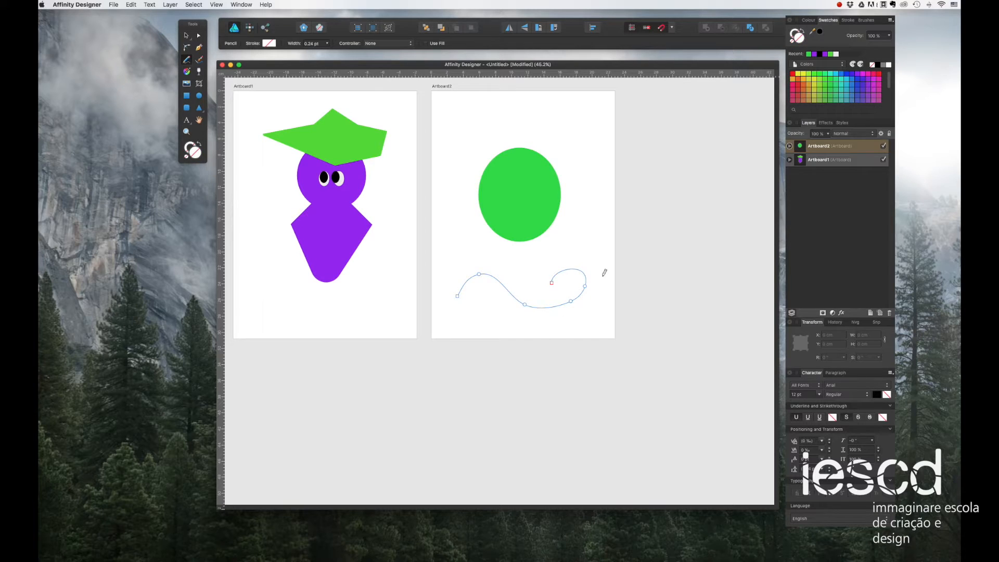
left_click(799, 37)
left_click(814, 54)
mouse_move(456, 230)
left_mouse_down()
mouse_move(460, 259)
mouse_move(466, 250)
mouse_move(518, 256)
left_mouse_up()
mouse_move(466, 119)
left_mouse_down()
mouse_move(462, 140)
mouse_move(540, 125)
mouse_move(559, 149)
mouse_move(578, 126)
left_mouse_up()
left_click(187, 35)
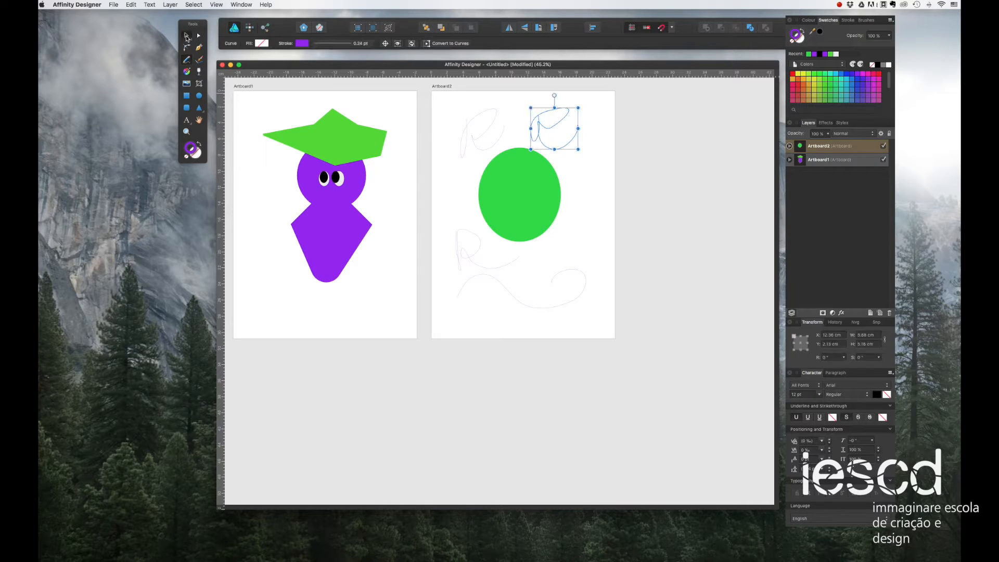
left_click(456, 192)
left_click(475, 149)
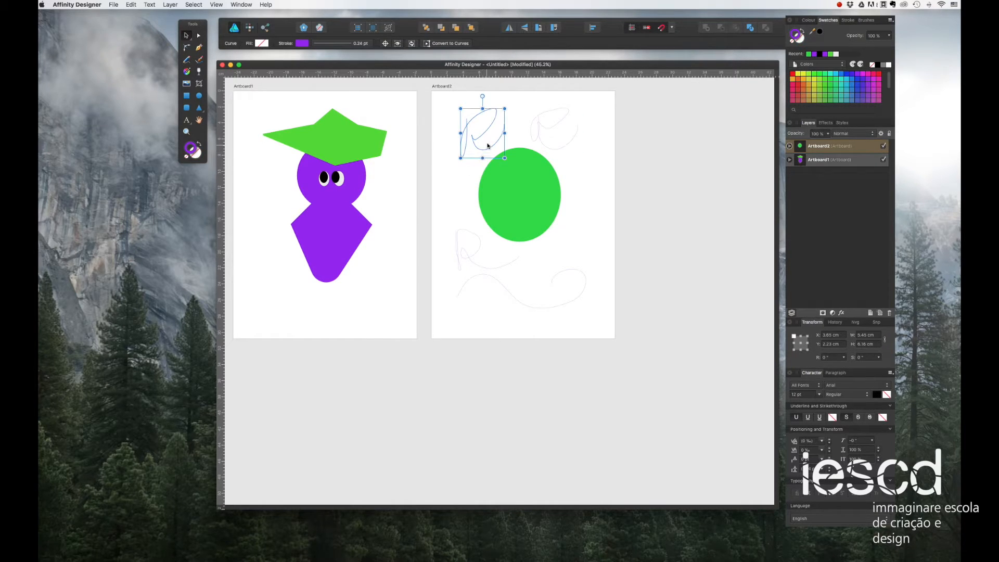
- Paint a purple R-shaped brush stroke, about 7.7 × 5.8 cm, across the green ellipse's left edge
left_click(199, 61)
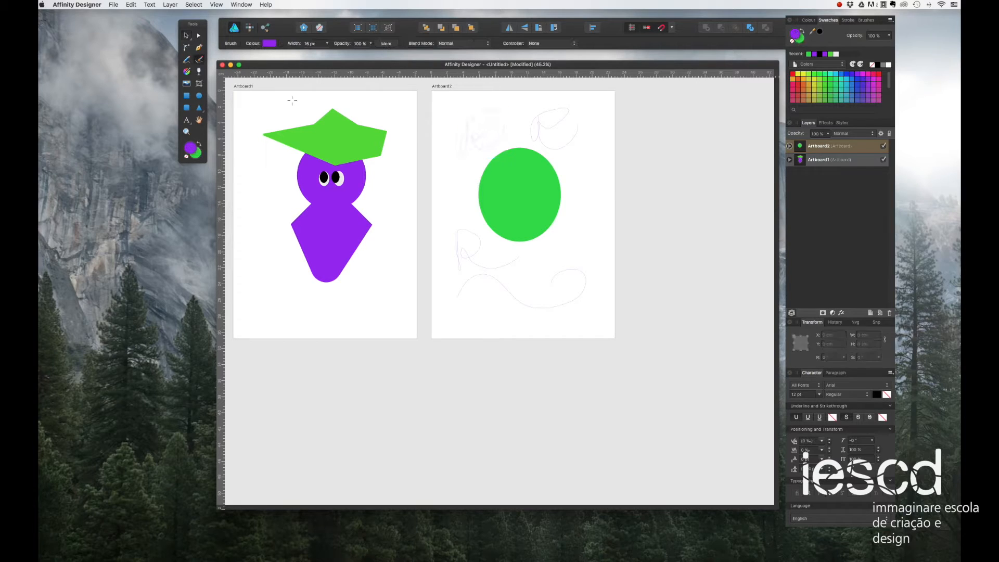
mouse_move(449, 176)
left_mouse_down()
mouse_move(453, 215)
mouse_move(470, 196)
mouse_move(511, 178)
left_mouse_up()
left_click(186, 35)
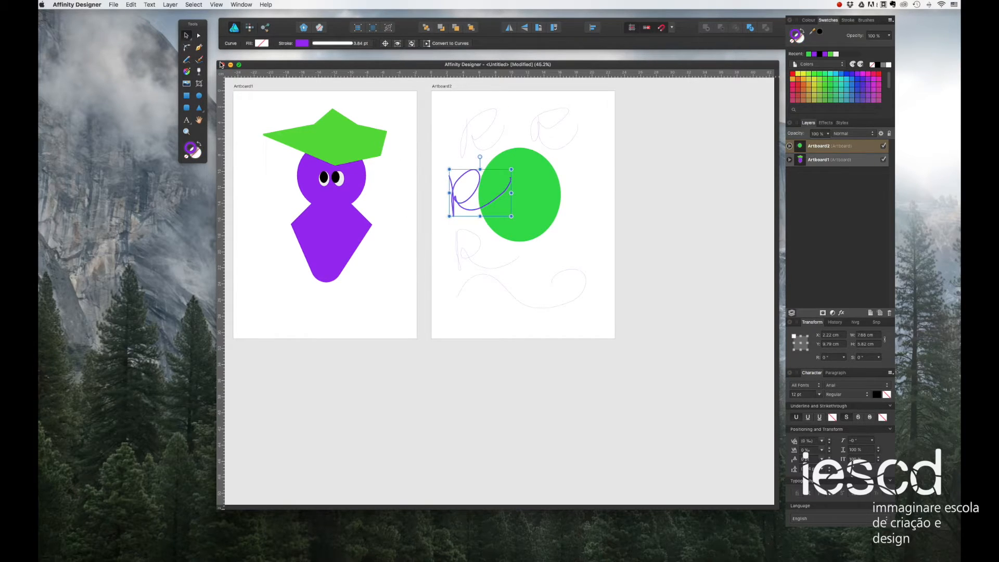
- Browse the Assorted brushes and move the purple R brush stroke beside the character's lower tip on Artboard1
left_click(187, 59)
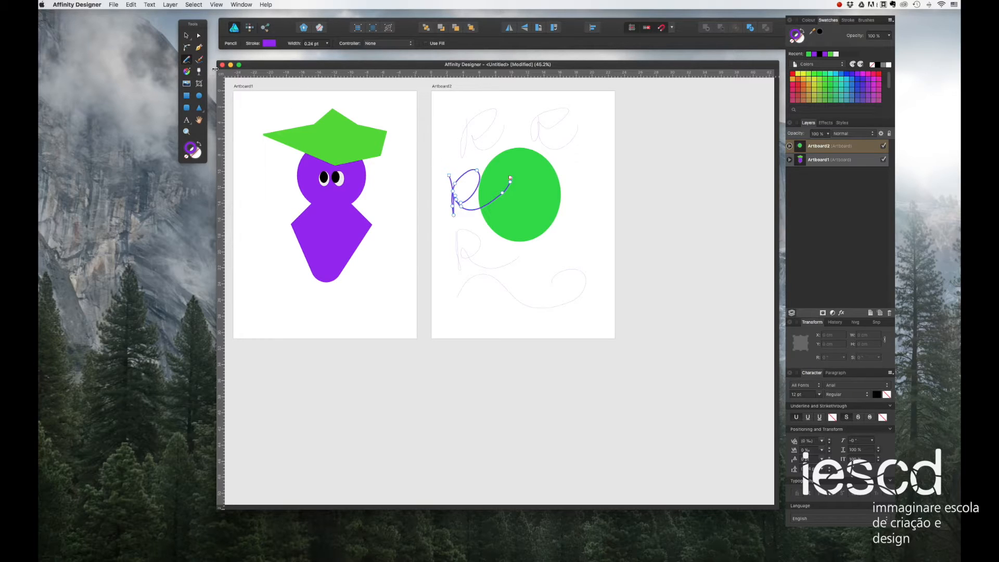
left_click(865, 20)
mouse_move(890, 48)
left_mouse_down()
mouse_move(894, 102)
mouse_move(893, 46)
left_mouse_up()
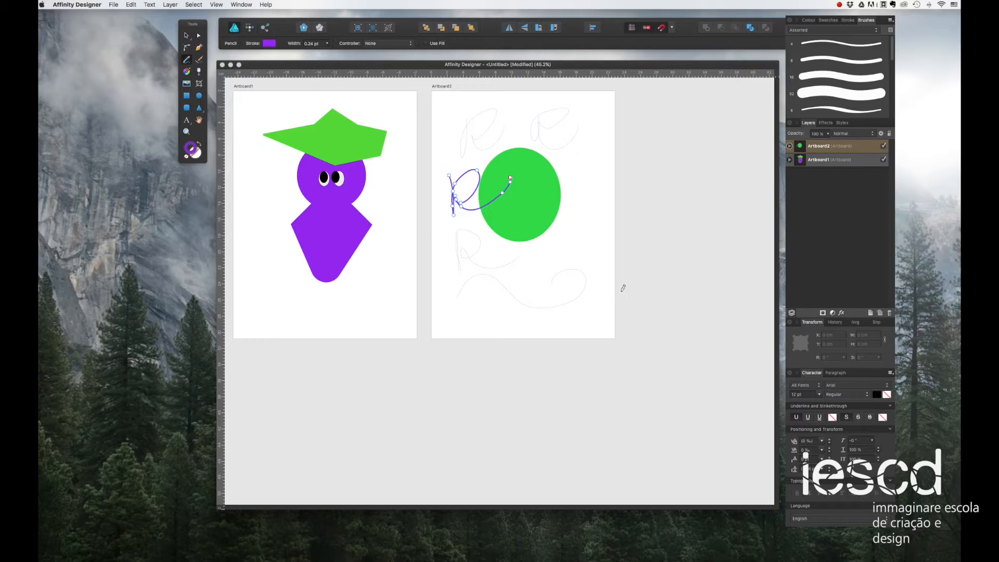
left_click(186, 35)
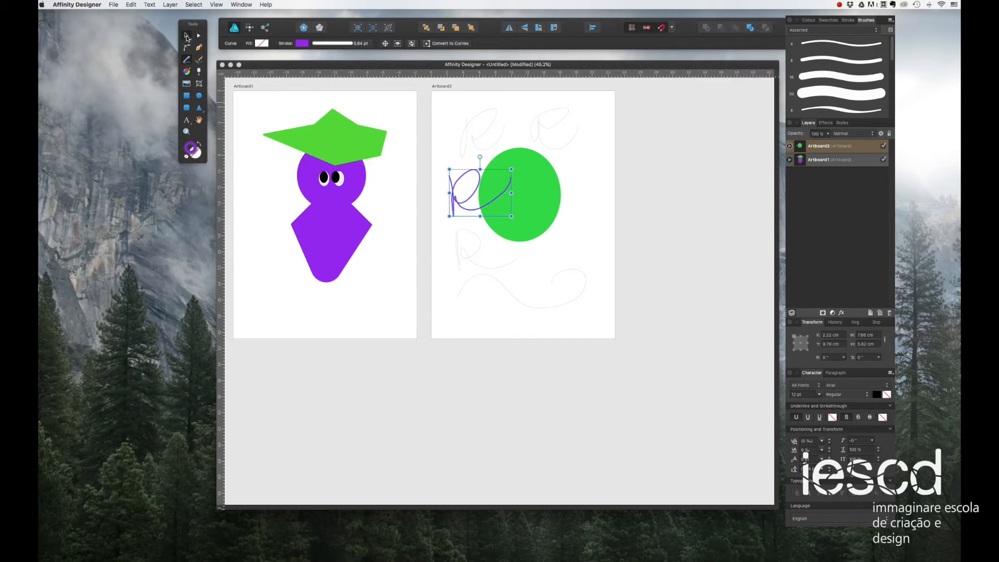
left_click_drag(448, 211, 341, 311)
- Show the effects available for the green ellipse and move the thin R and wavy curves on Artboard2 clear of it
left_click(501, 193)
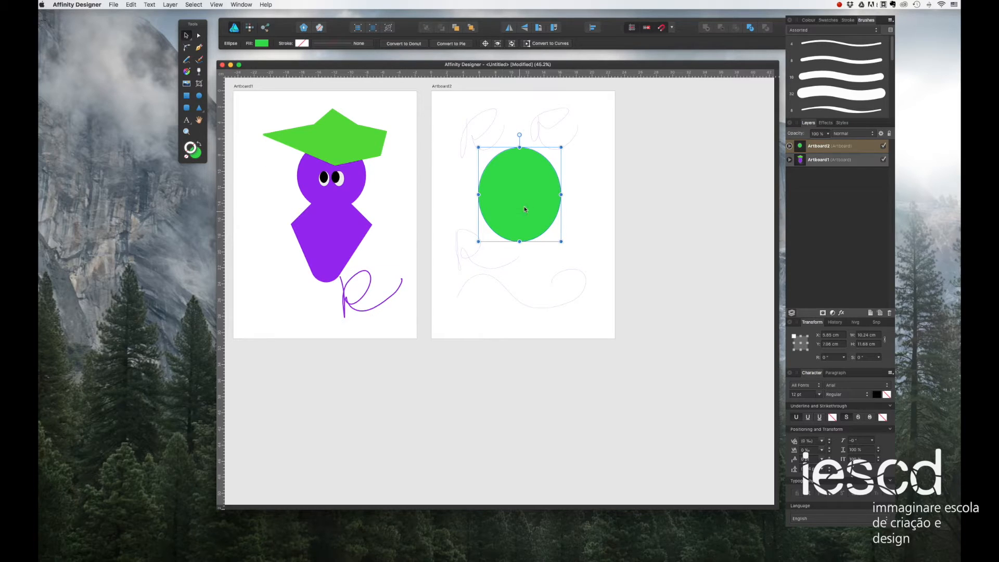
left_click(826, 123)
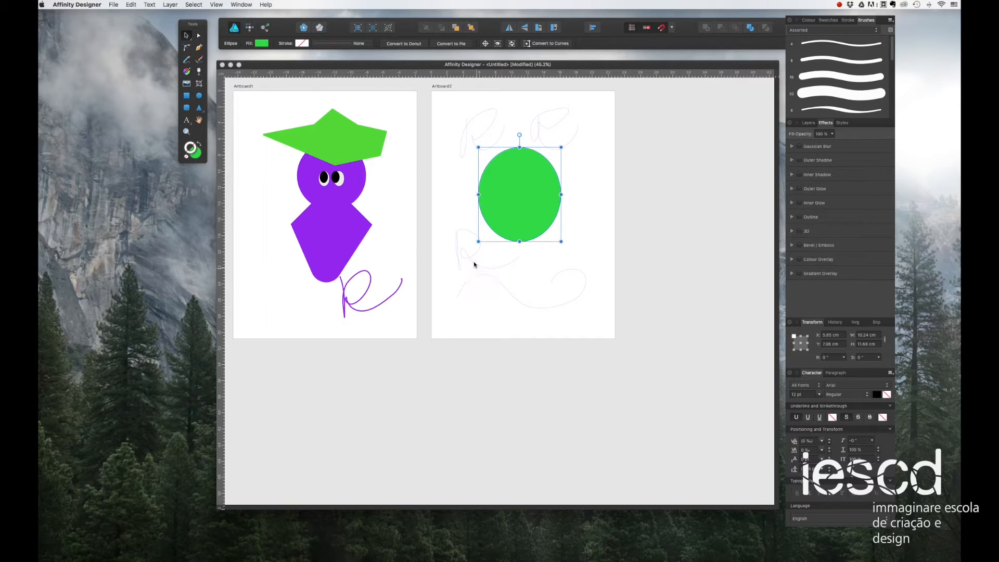
left_click_drag(463, 256, 450, 306)
left_click_drag(480, 137, 470, 129)
left_click_drag(540, 129, 558, 124)
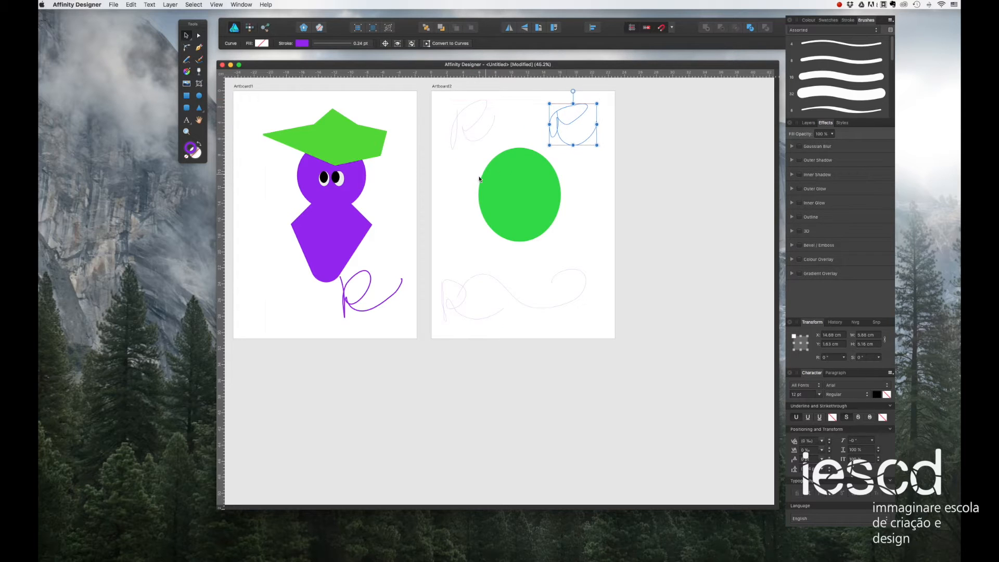
left_click_drag(472, 278, 488, 273)
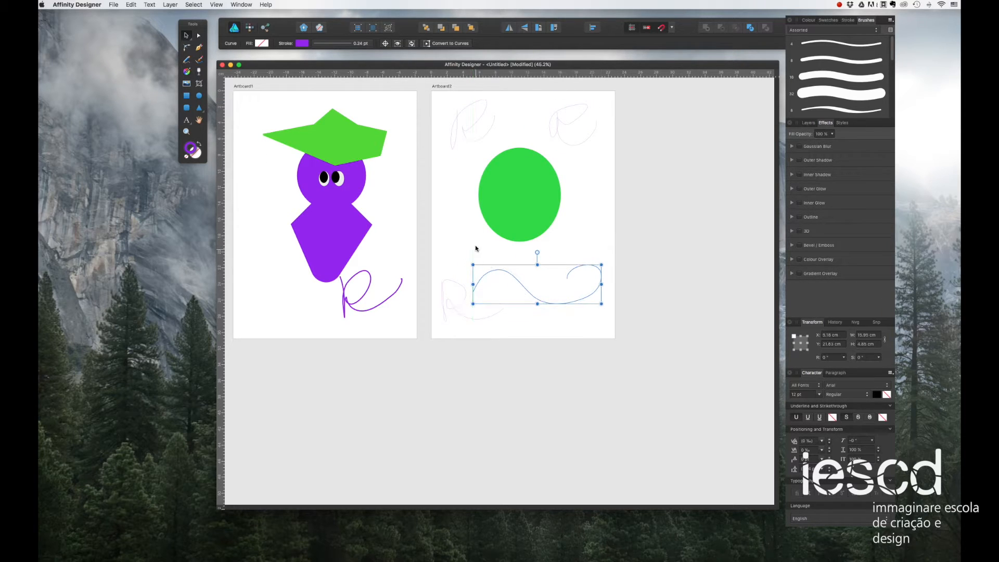
- Reposition the green ellipse on Artboard2 to about X 6.3 cm, Y 7.3 cm
left_click_drag(510, 196, 510, 189)
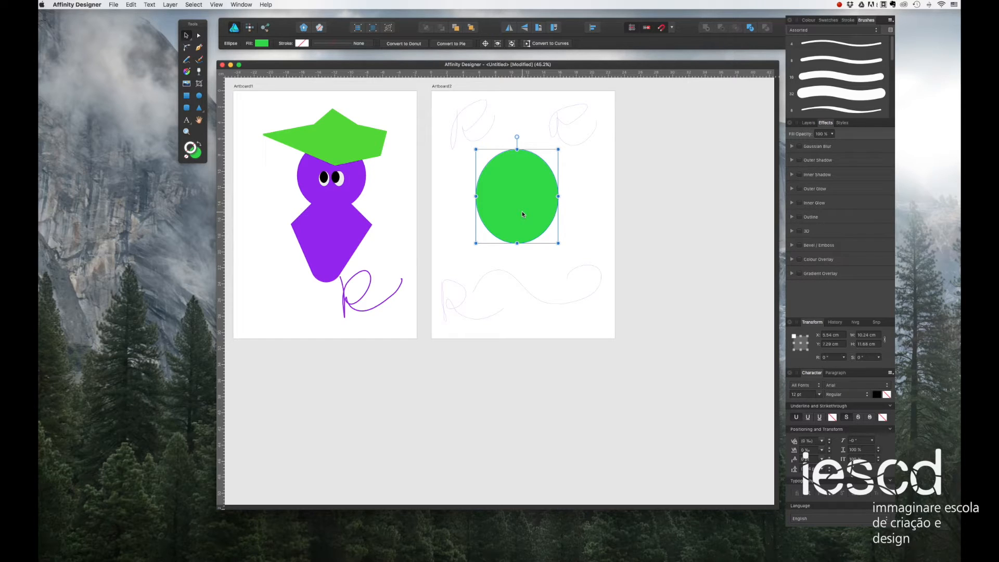
left_click_drag(517, 189, 527, 190)
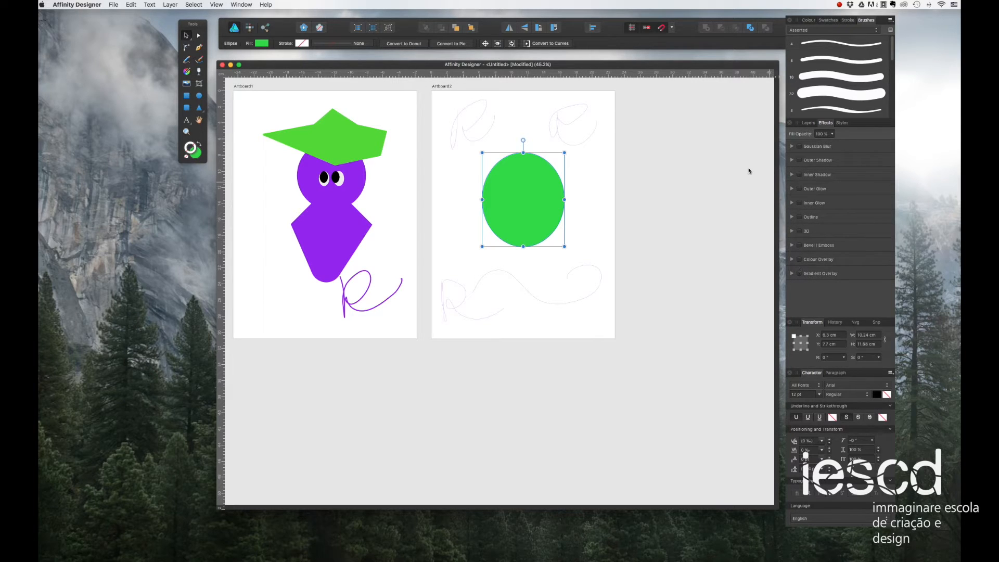
left_click_drag(514, 211, 536, 201)
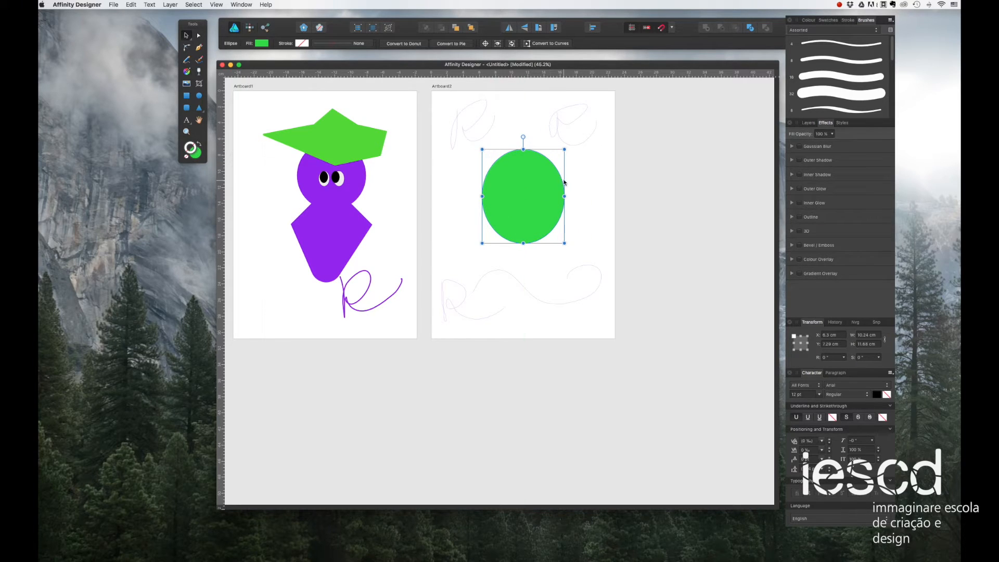
- Duplicate the green ellipse, fill the copy black and place it below right at about X 9.1 cm, Y 14.8 cm
left_click_drag(524, 211, 538, 232)
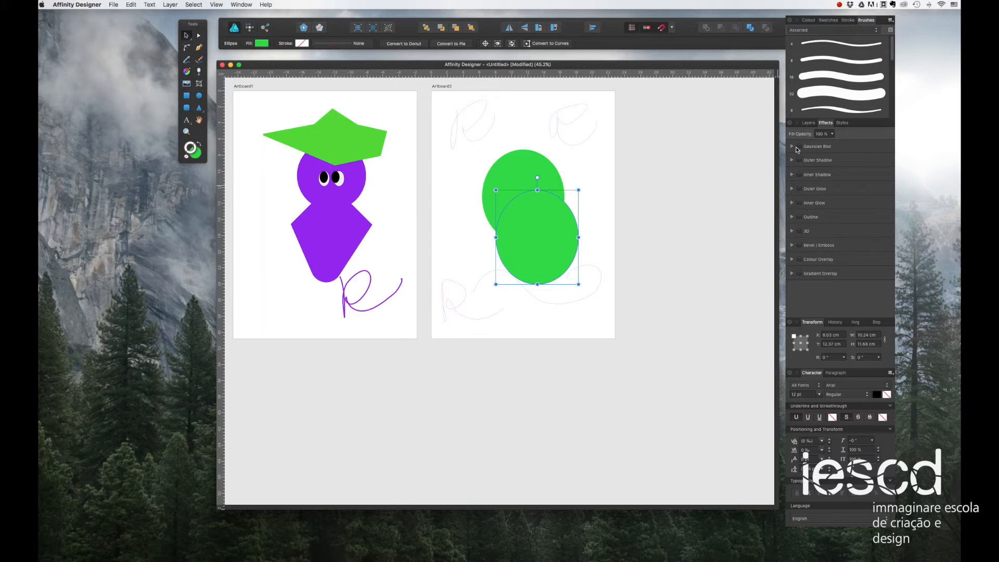
left_click(828, 20)
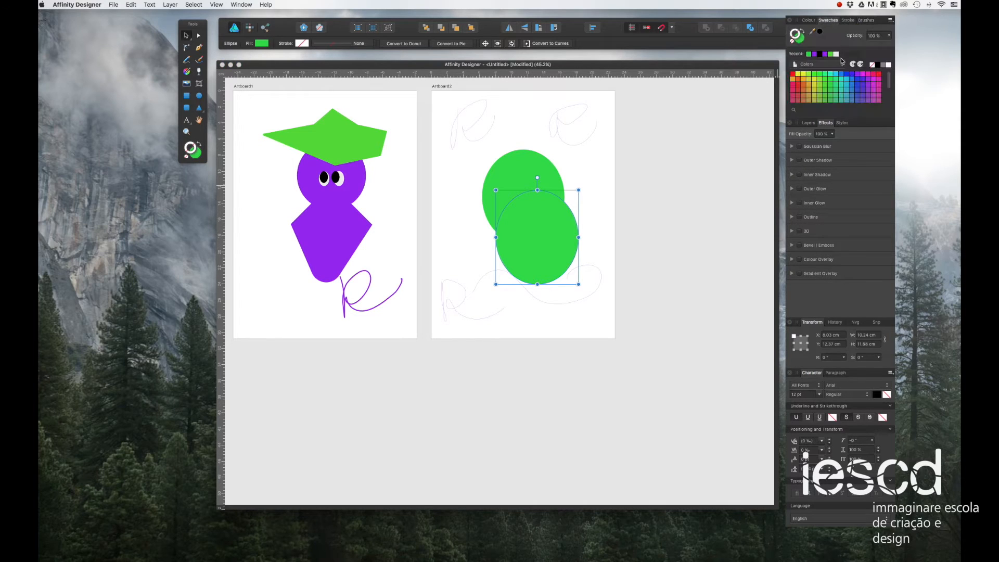
left_click(819, 53)
left_click(801, 31)
left_click(793, 41)
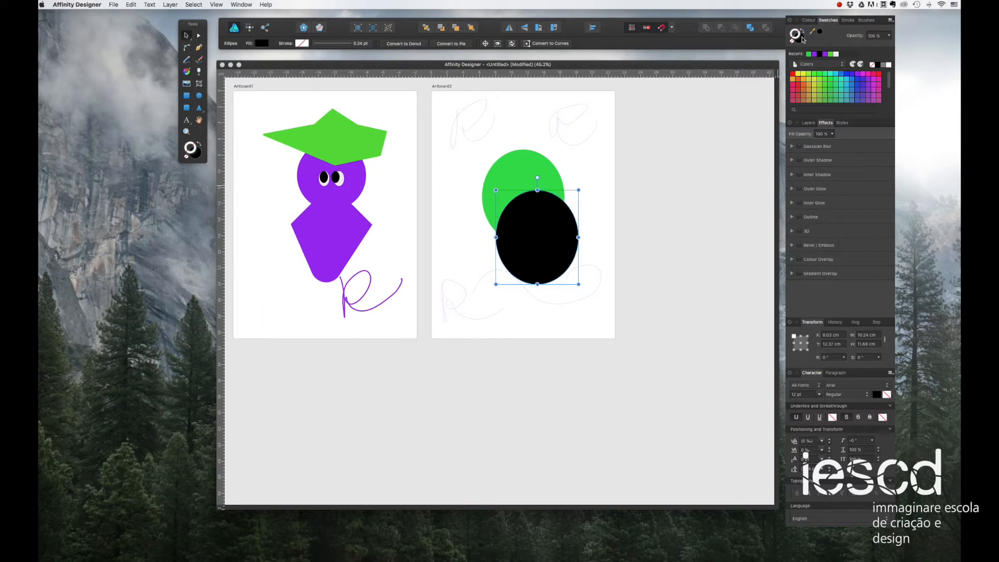
left_click_drag(533, 236, 541, 255)
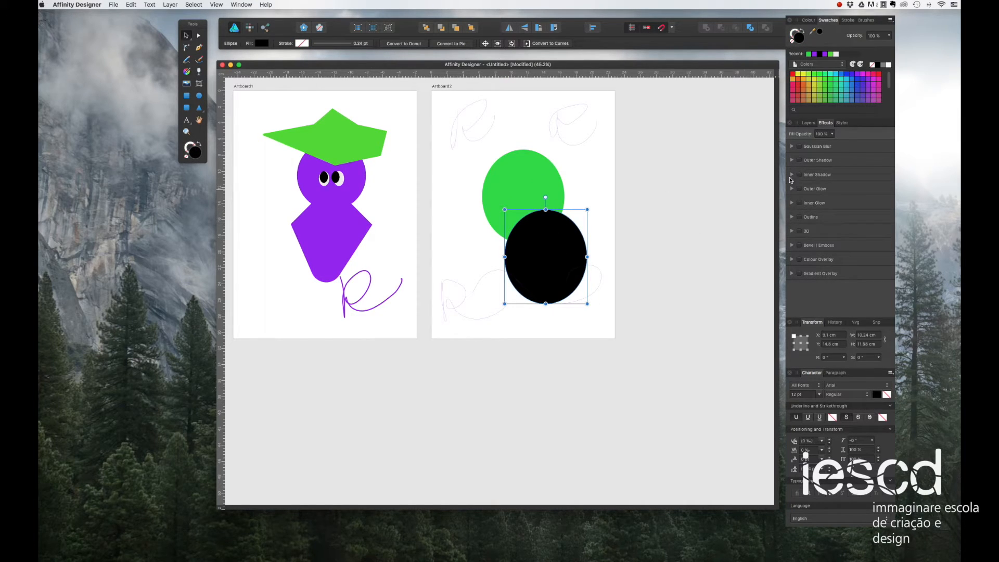
- Apply a 100 px Gaussian Blur to the black ellipse and move it over the green ellipse
left_click(812, 147)
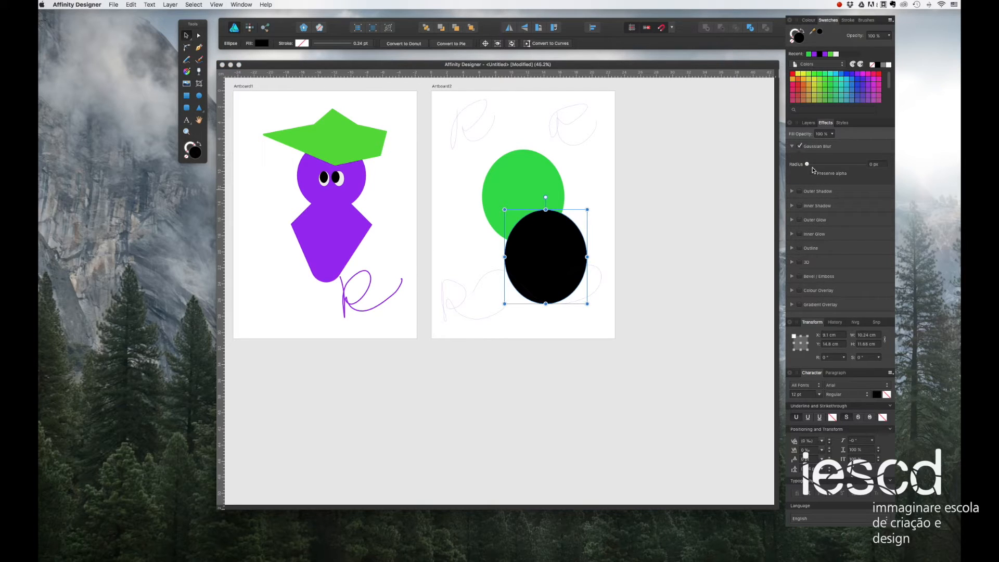
left_click_drag(807, 164, 864, 166)
left_click_drag(535, 263, 522, 218)
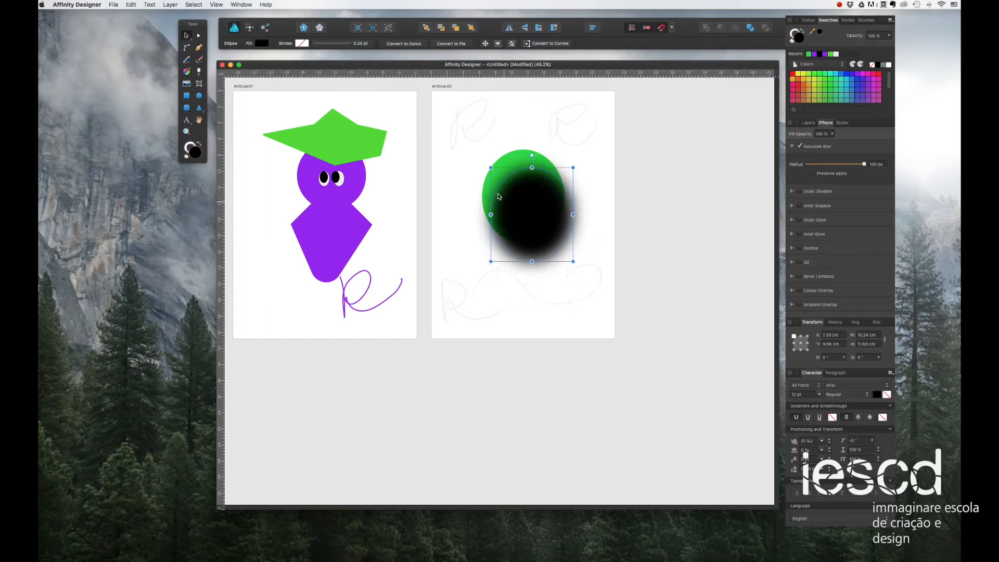
- Move the green ellipse to the front and align it exactly over the blurred black ellipse
left_click(515, 167)
right_click(508, 160)
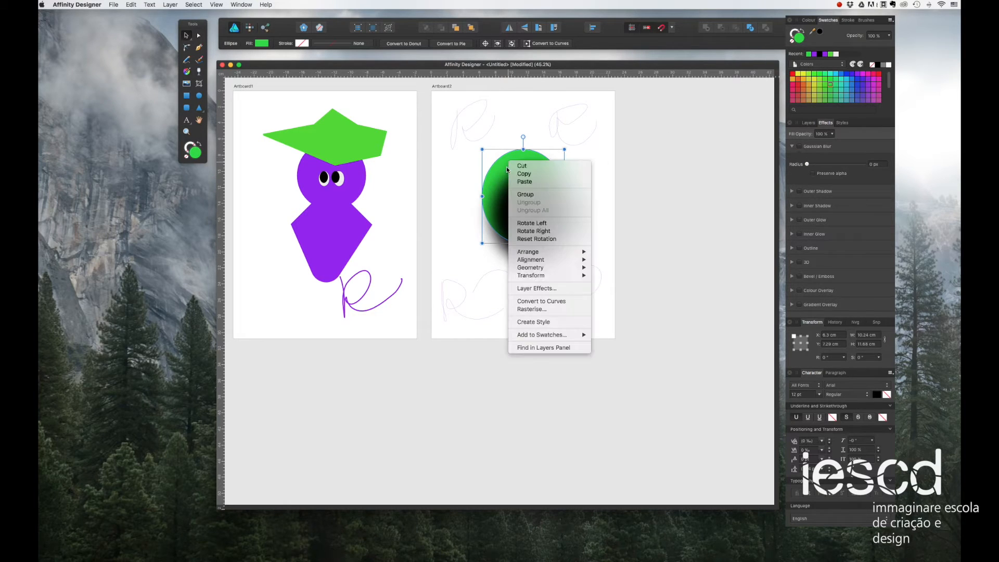
mouse_move(562, 252)
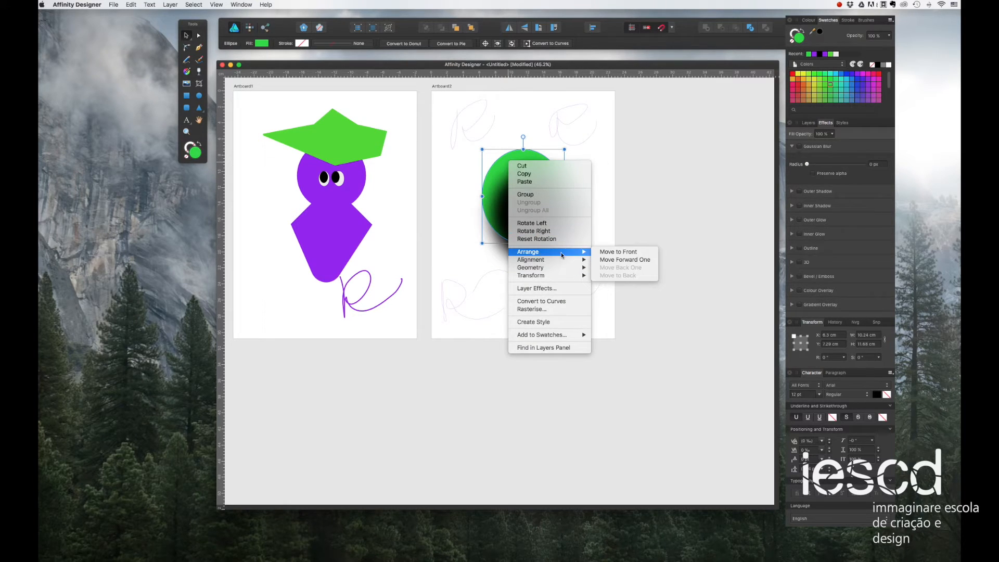
left_click(605, 253)
left_click_drag(516, 182, 524, 201)
left_click(451, 172)
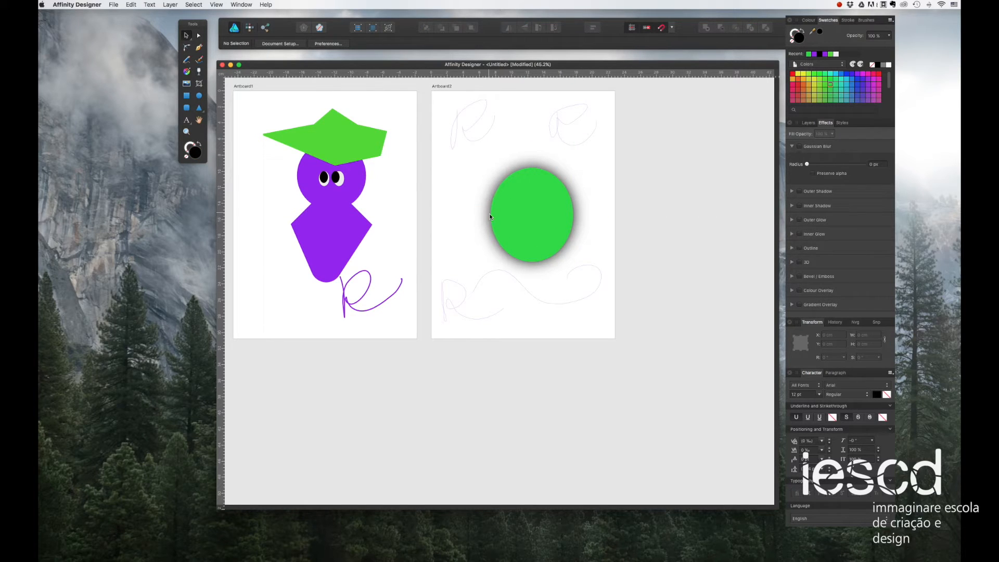
- Flatten the blurred black ellipse from its top edge into a ground shadow at the green ellipse's base
left_click_drag(464, 182, 579, 268)
left_click_drag(468, 147, 599, 273)
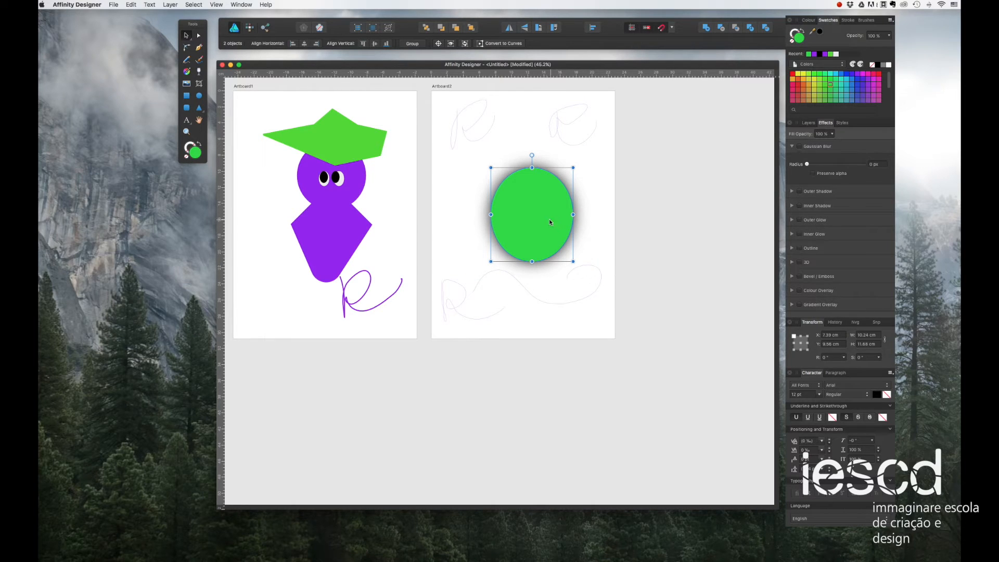
mouse_move(524, 214)
left_mouse_down()
mouse_move(551, 212)
mouse_move(524, 209)
left_mouse_up()
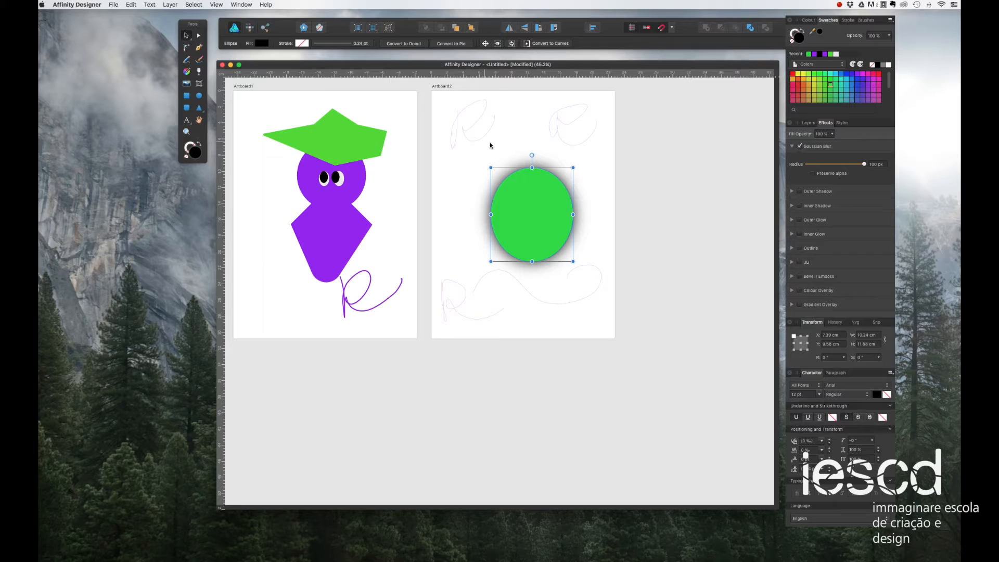
left_click_drag(532, 179, 532, 263)
left_click(477, 253)
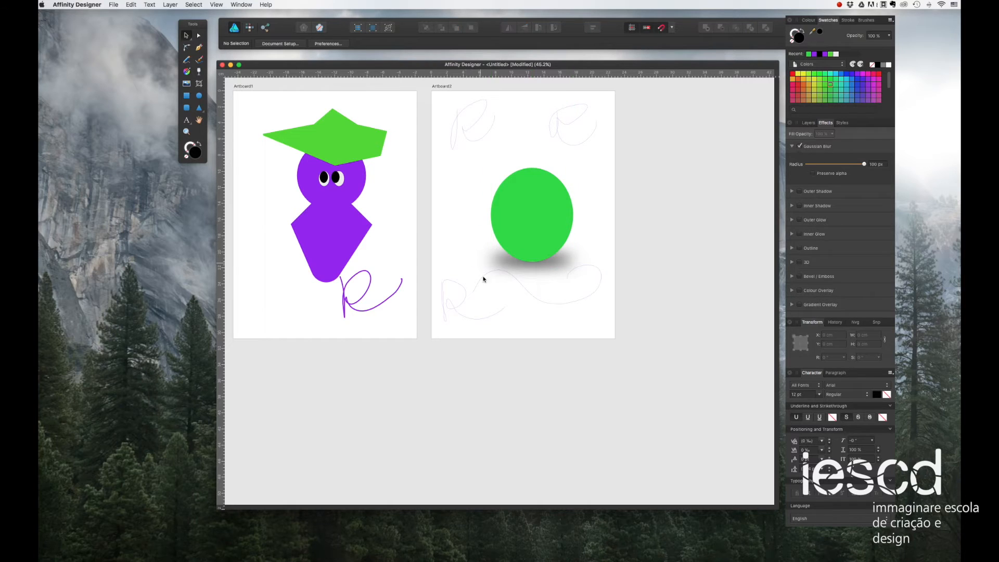
- Raise the green ellipse above its blurred shadow to about Y 7.3 cm so that it appears to float
left_click(507, 263)
left_click(464, 256)
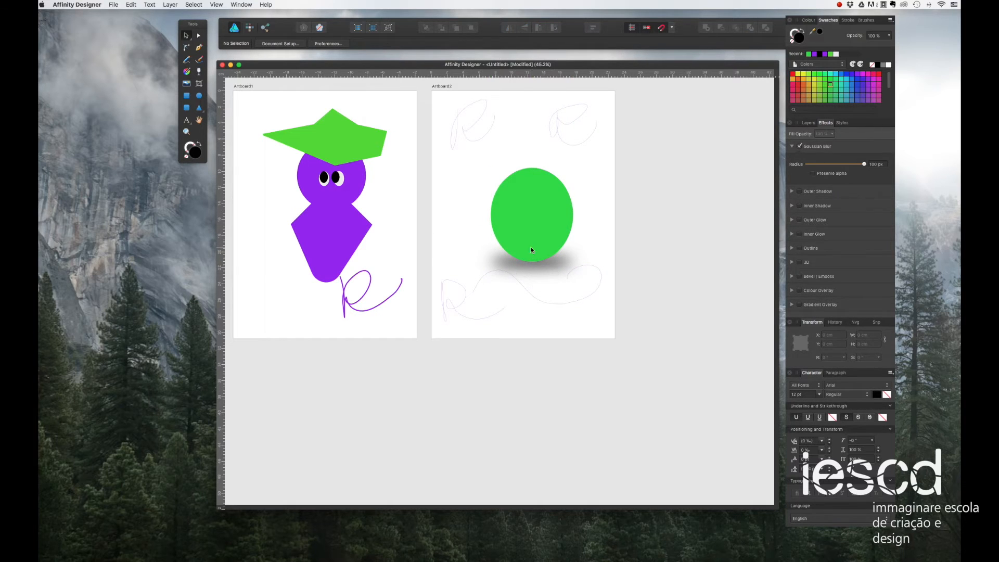
left_click(507, 218)
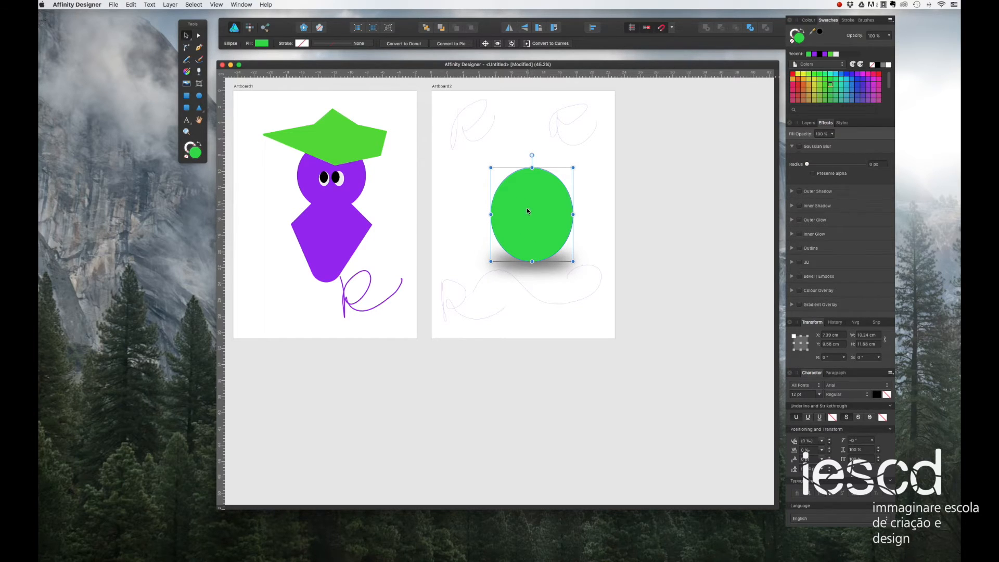
left_click_drag(527, 210, 527, 201)
left_click(466, 206)
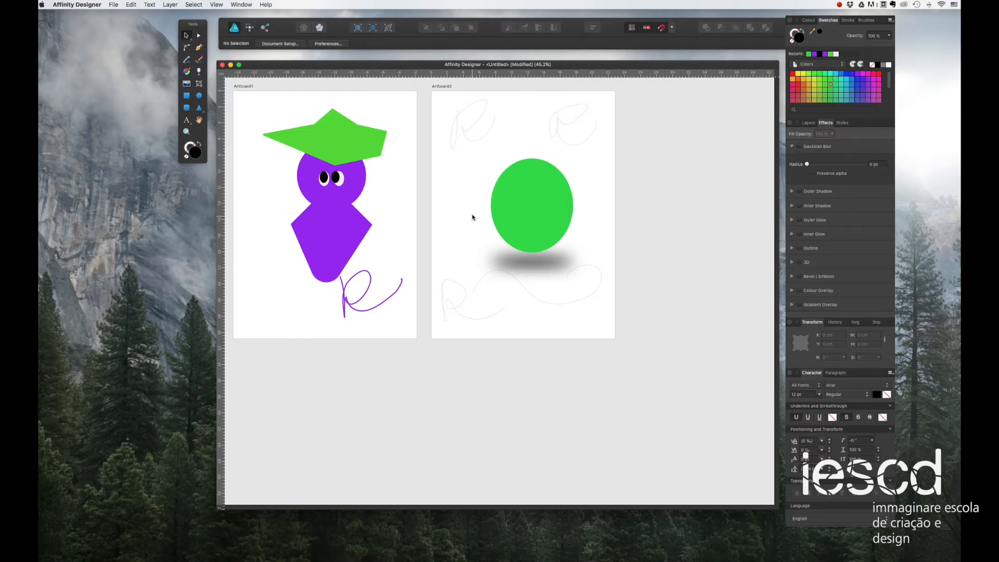
left_click_drag(526, 208, 525, 199)
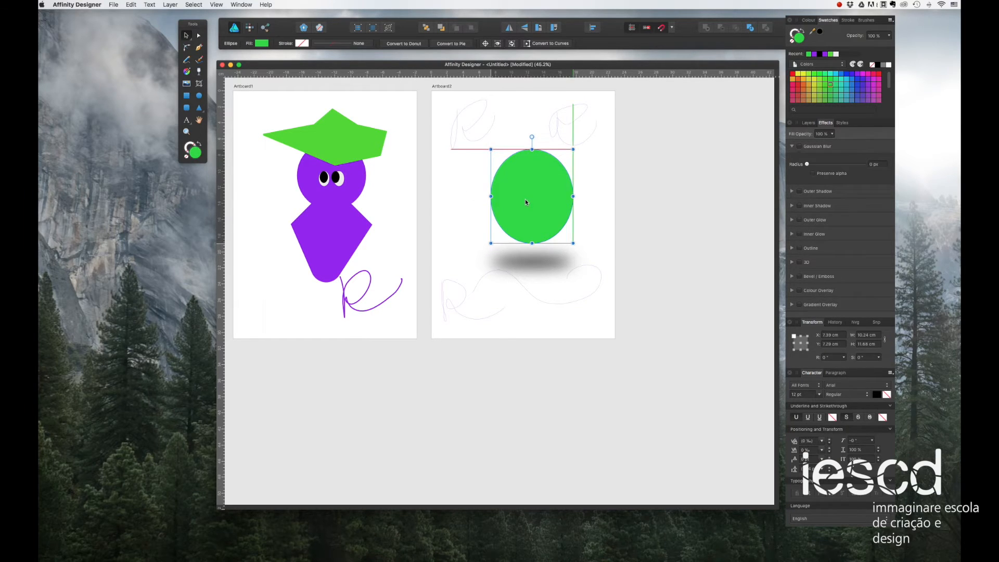